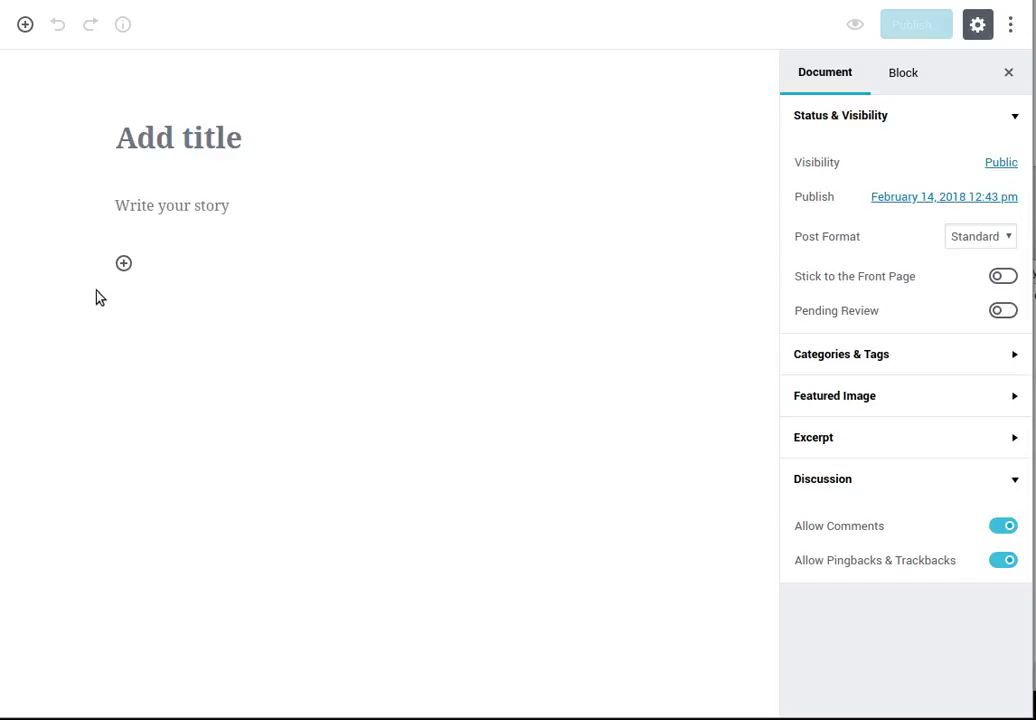
mouse_move(70, 264)
click(978, 27)
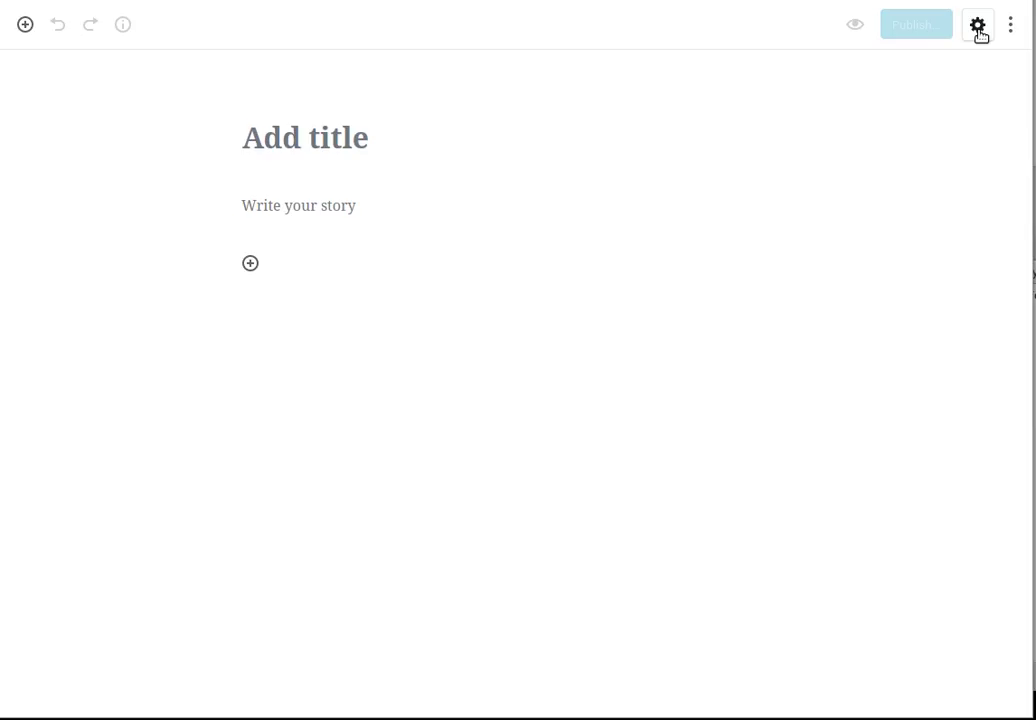
click(978, 27)
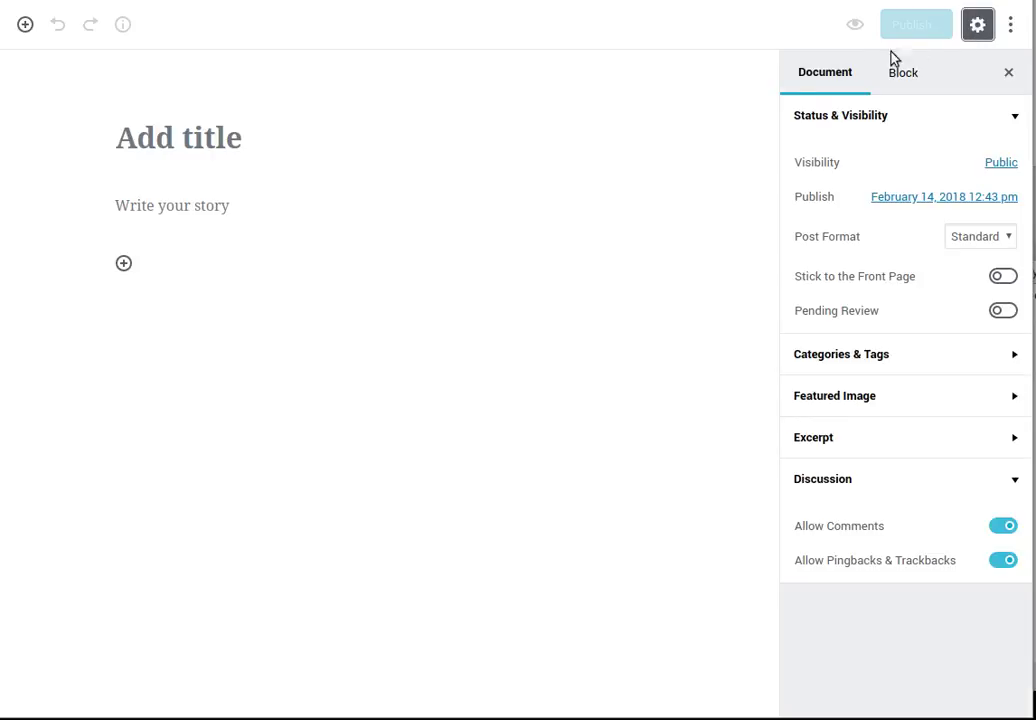
Enter "Title for us" as the post title.
click(219, 141)
text(Titl)
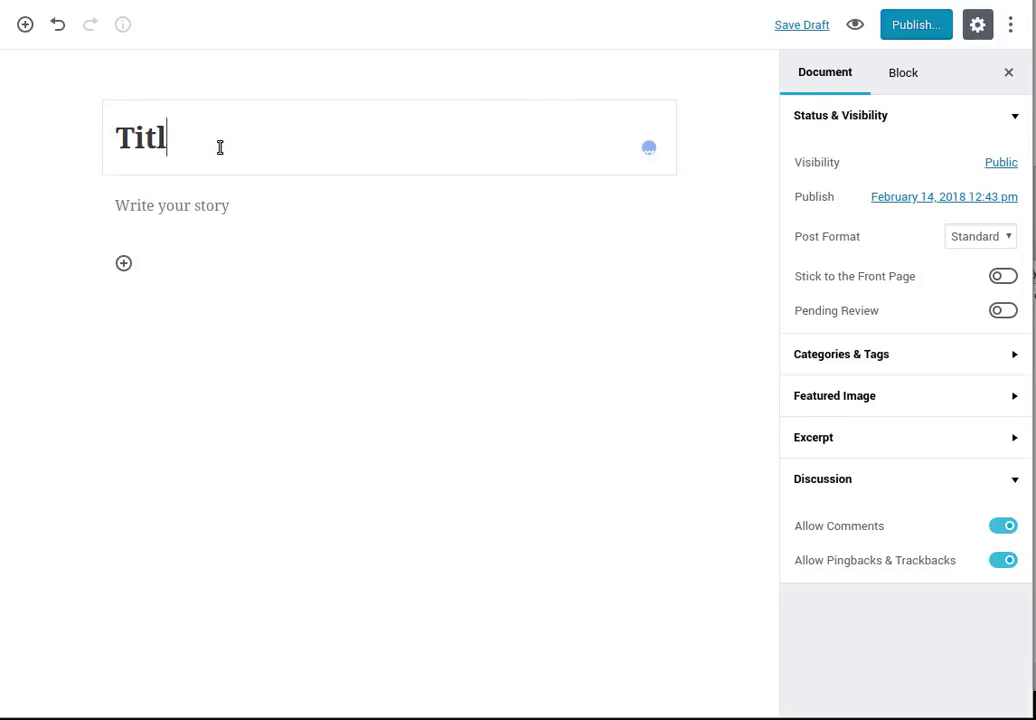
text(e for us)
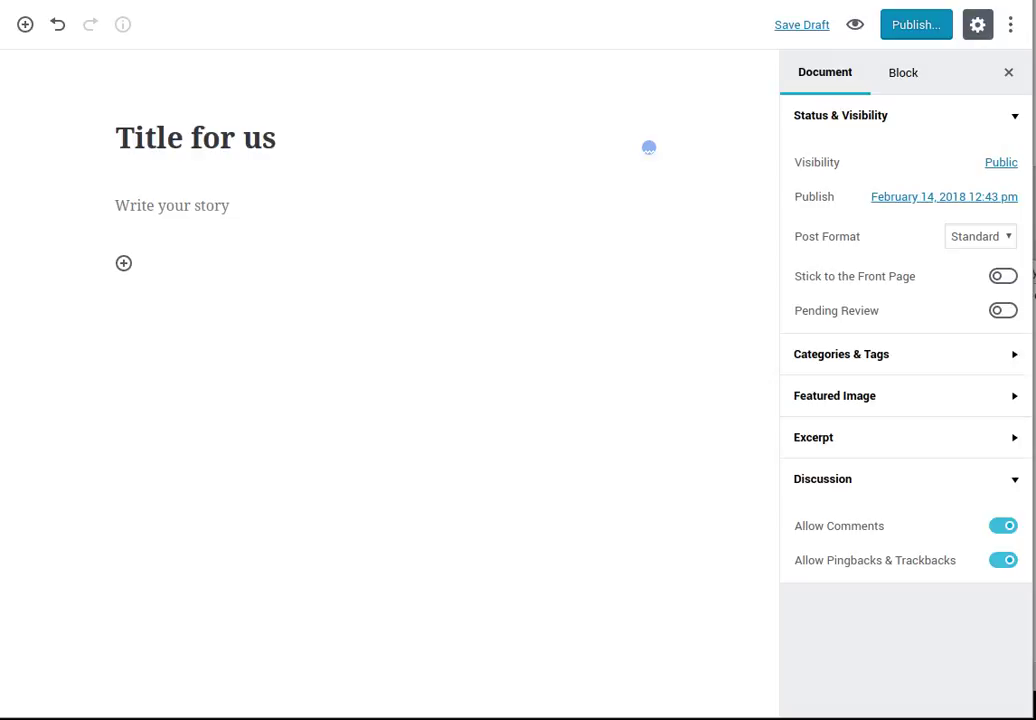
Switch to the text editor and copy the paragraph beginning "Now that sounded strange" from The Ranger Years.txt.
key(alt+Tab)
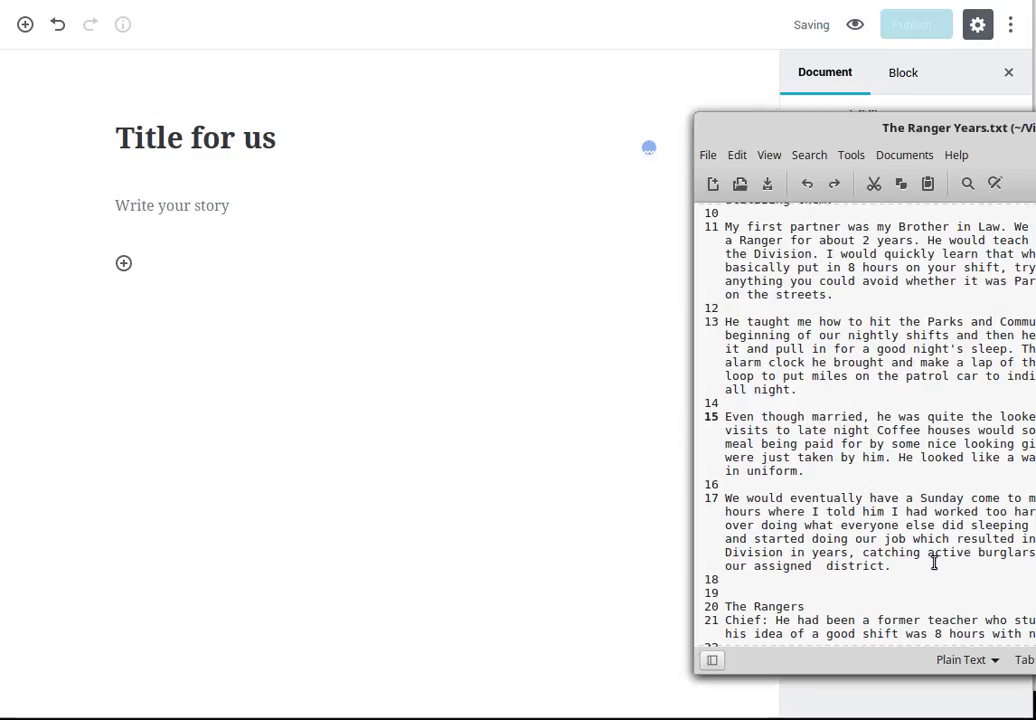
scroll(874, 469, down, 10)
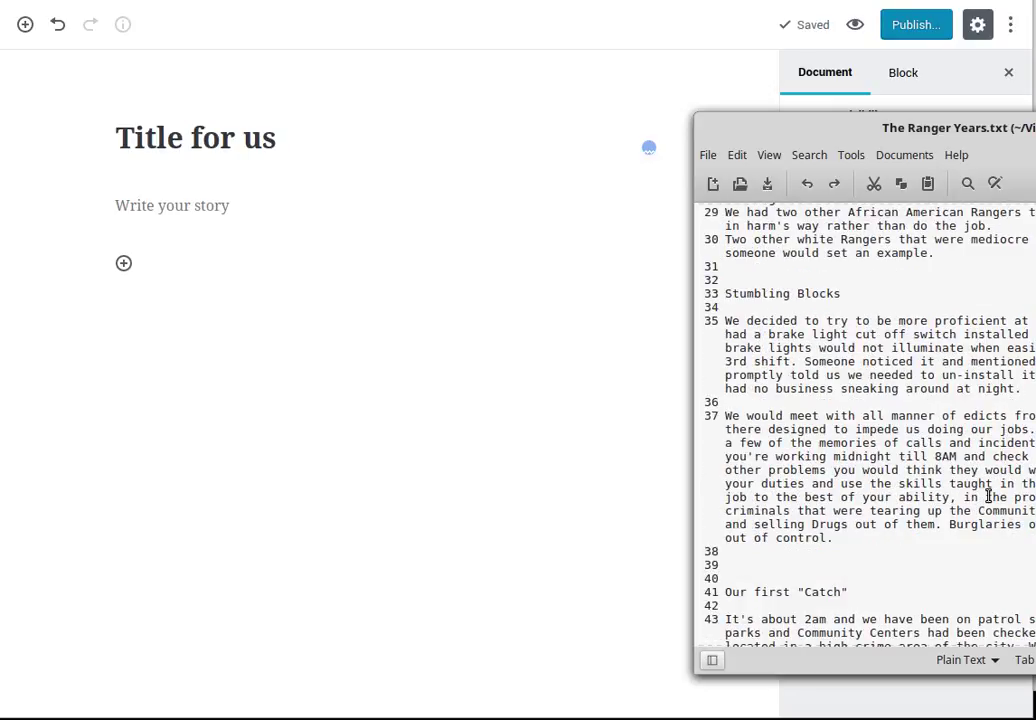
scroll(988, 496, down, 6)
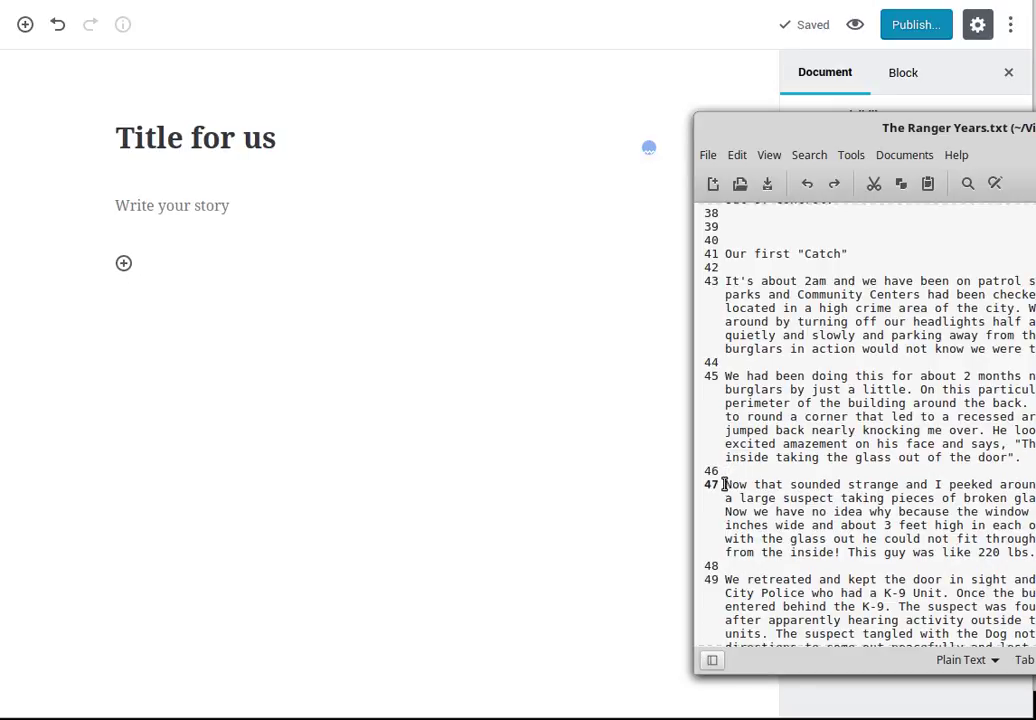
drag(724, 484, 1034, 553)
right_click(942, 507)
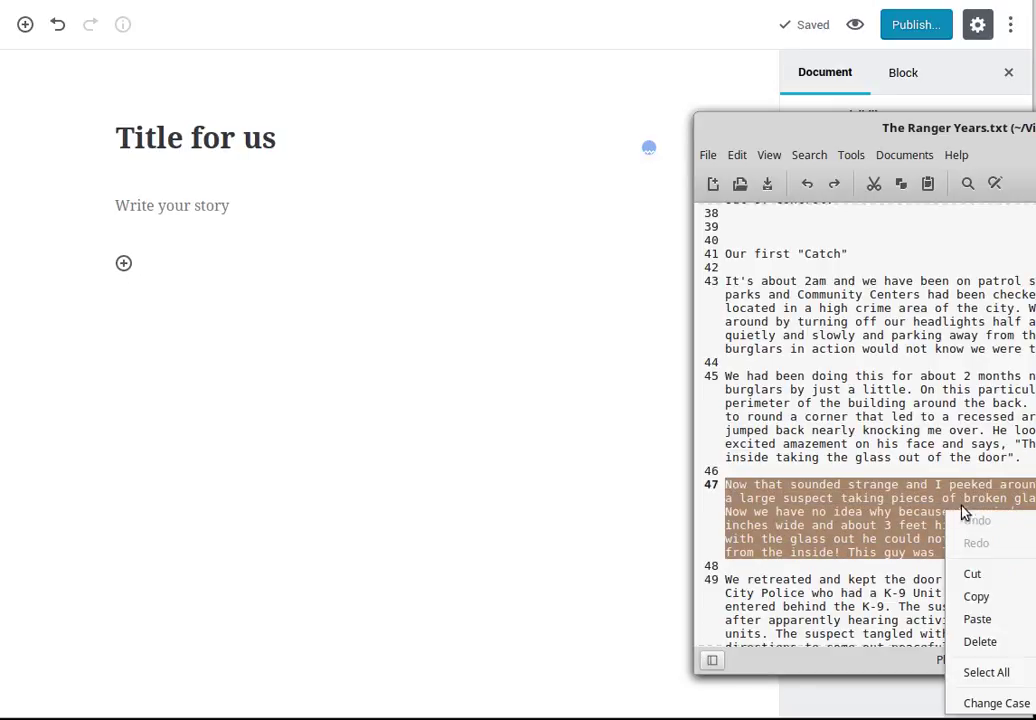
click(980, 597)
Paste the copied paragraph into the post body below the title.
click(279, 209)
right_click(168, 205)
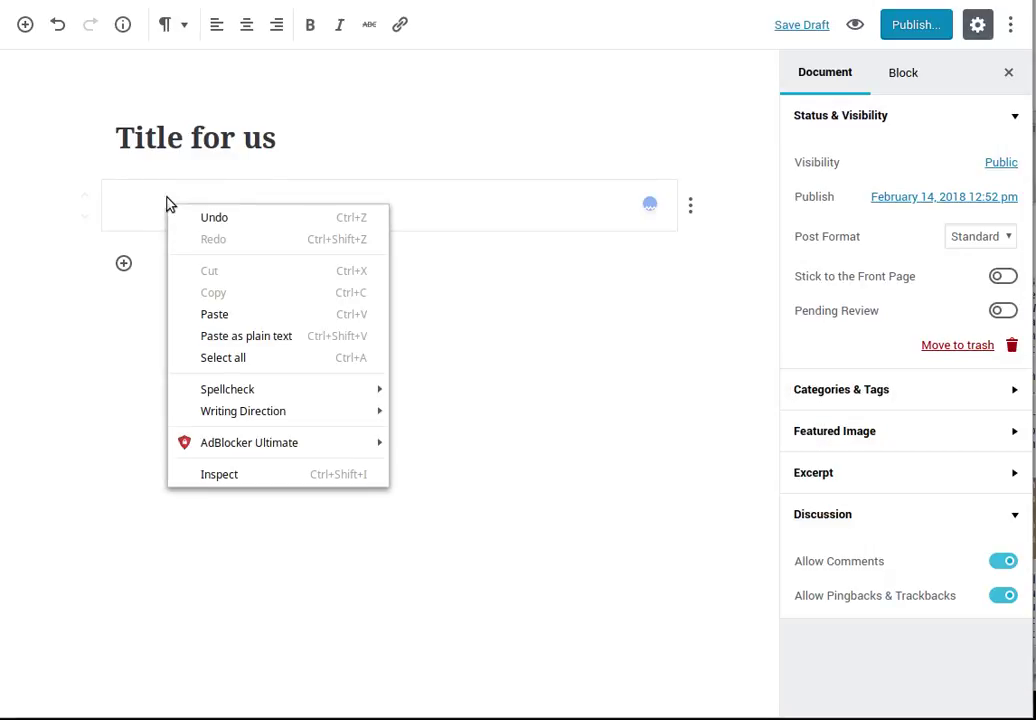
click(213, 316)
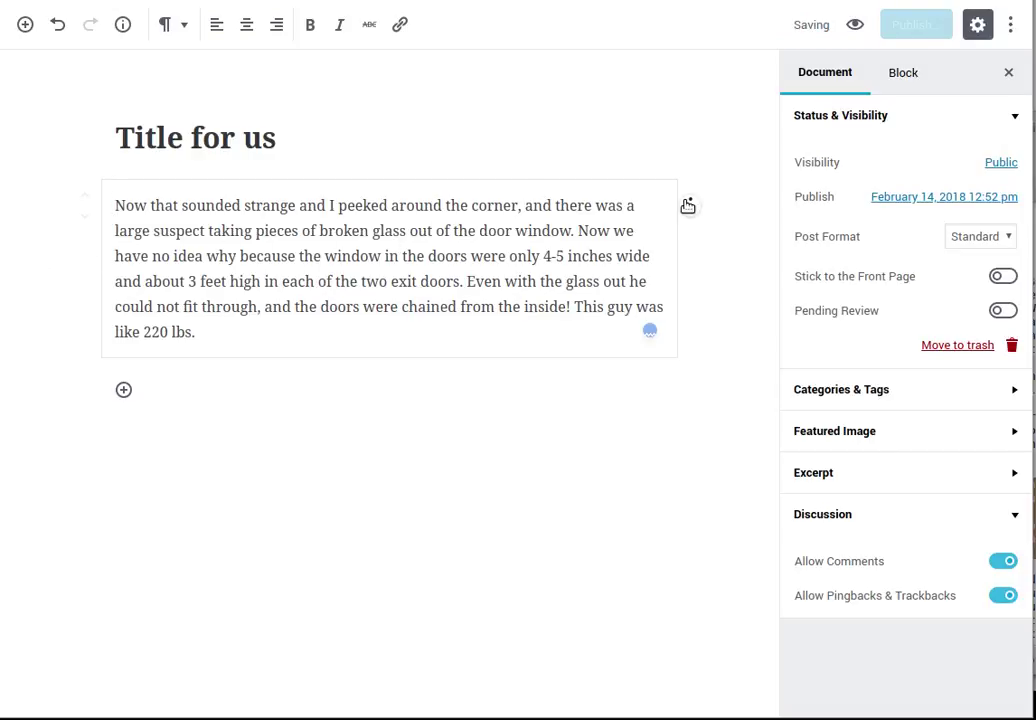
Examine the options available for the paragraph block and close them without choosing any.
click(690, 206)
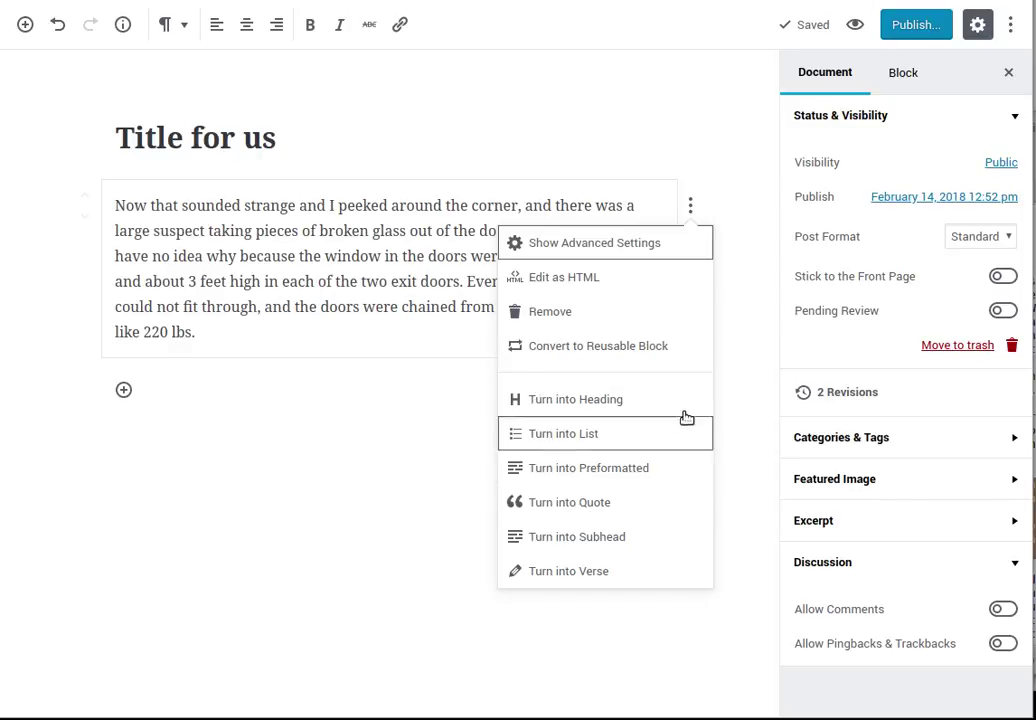
click(740, 262)
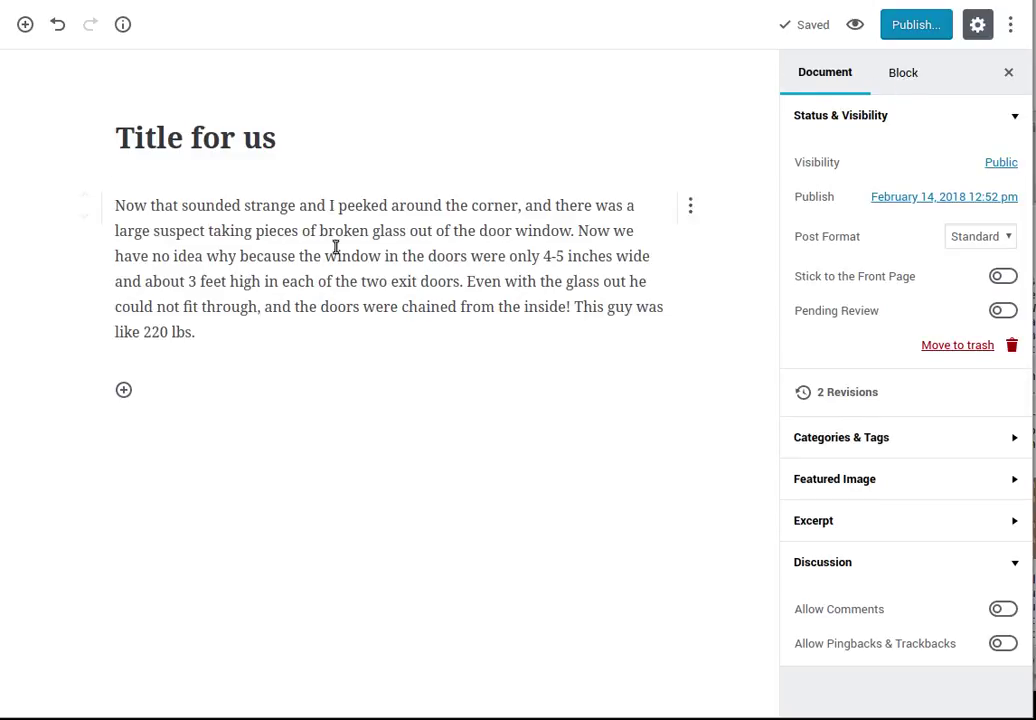
Try right and centre alignment on the pasted paragraph's text and finish with left alignment.
click(120, 207)
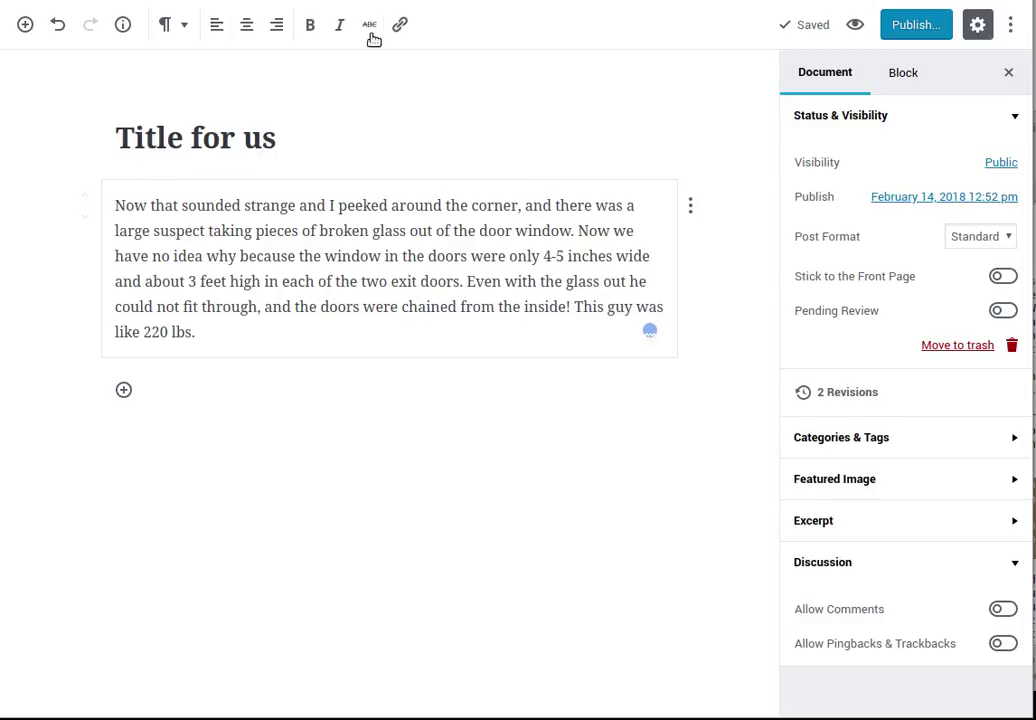
click(278, 27)
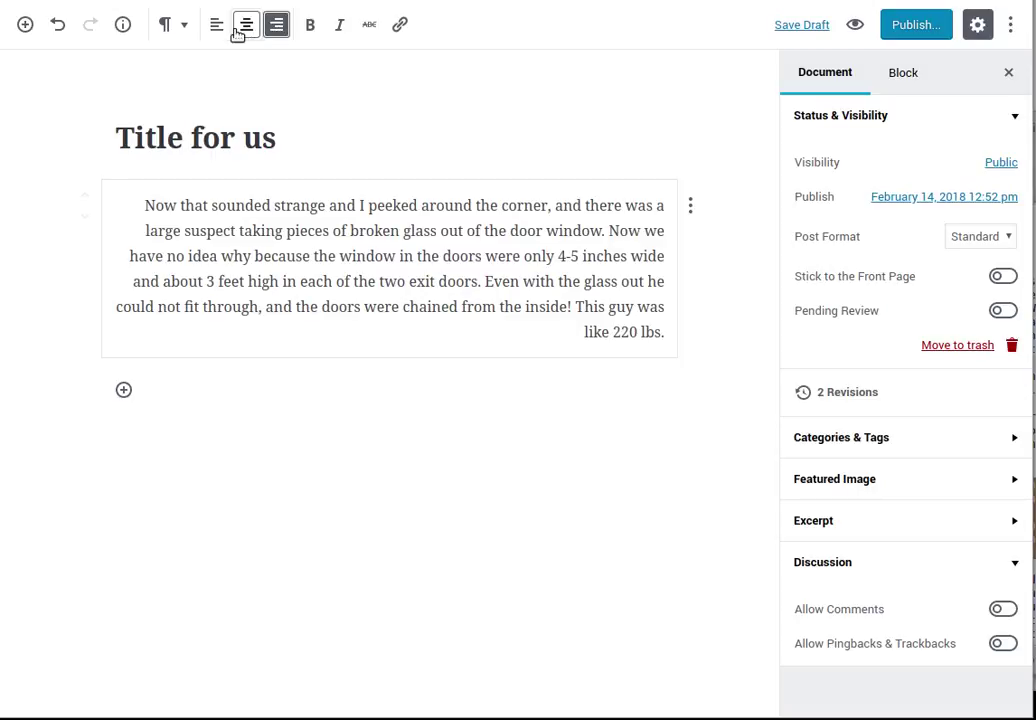
click(245, 24)
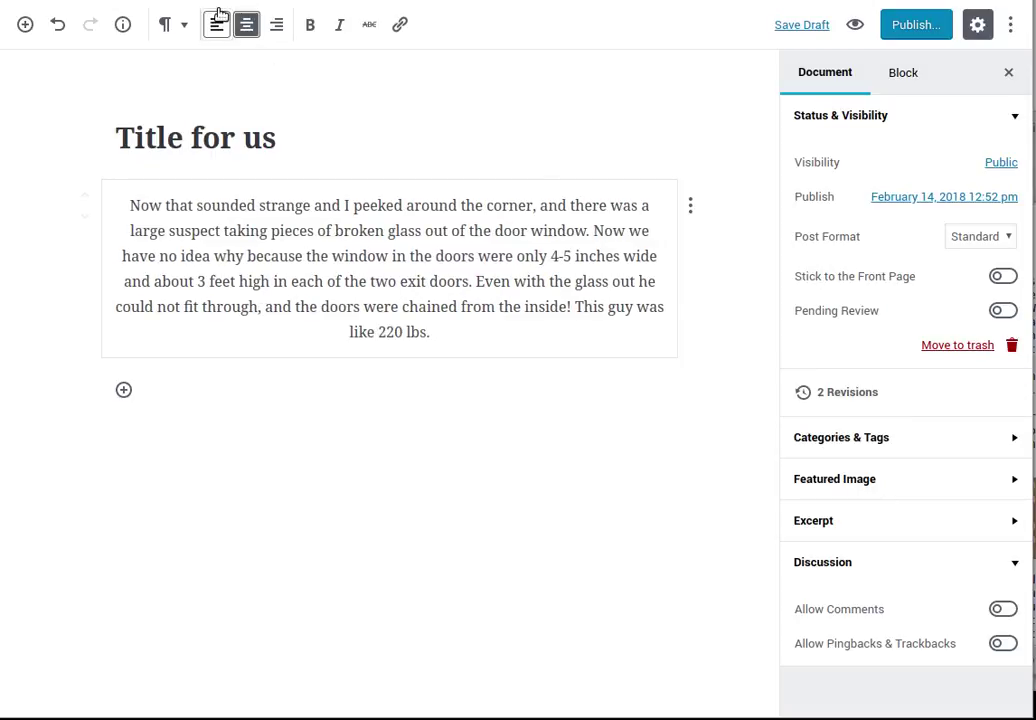
click(216, 24)
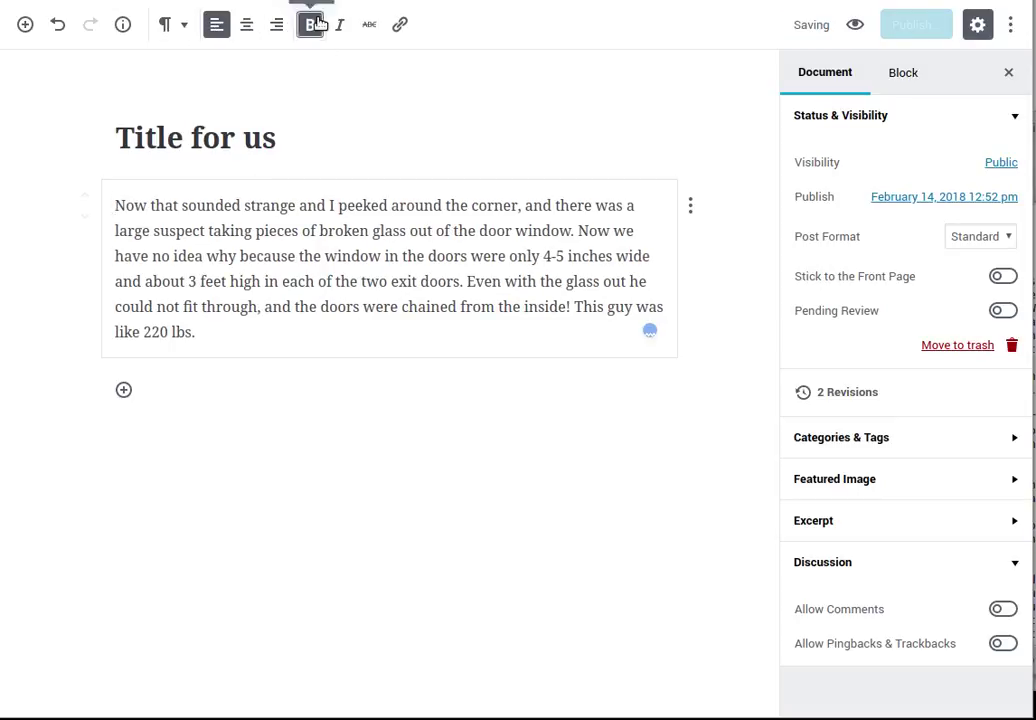
Make the opening words "Now that sounded strange" of the paragraph bold.
drag(115, 205, 296, 207)
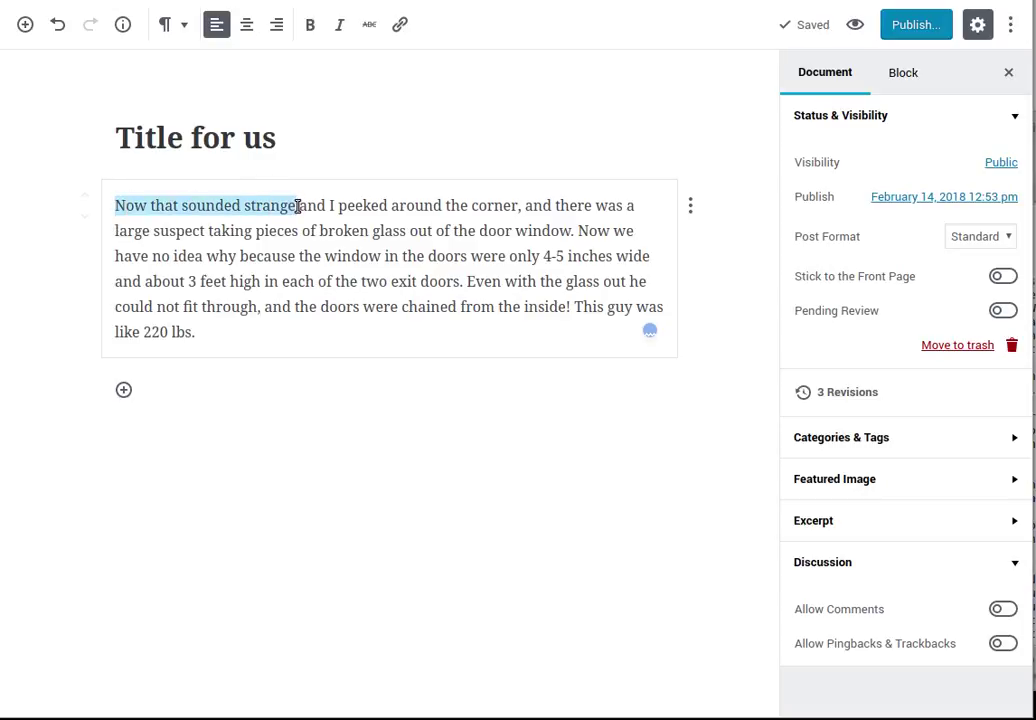
click(310, 24)
key(Right)
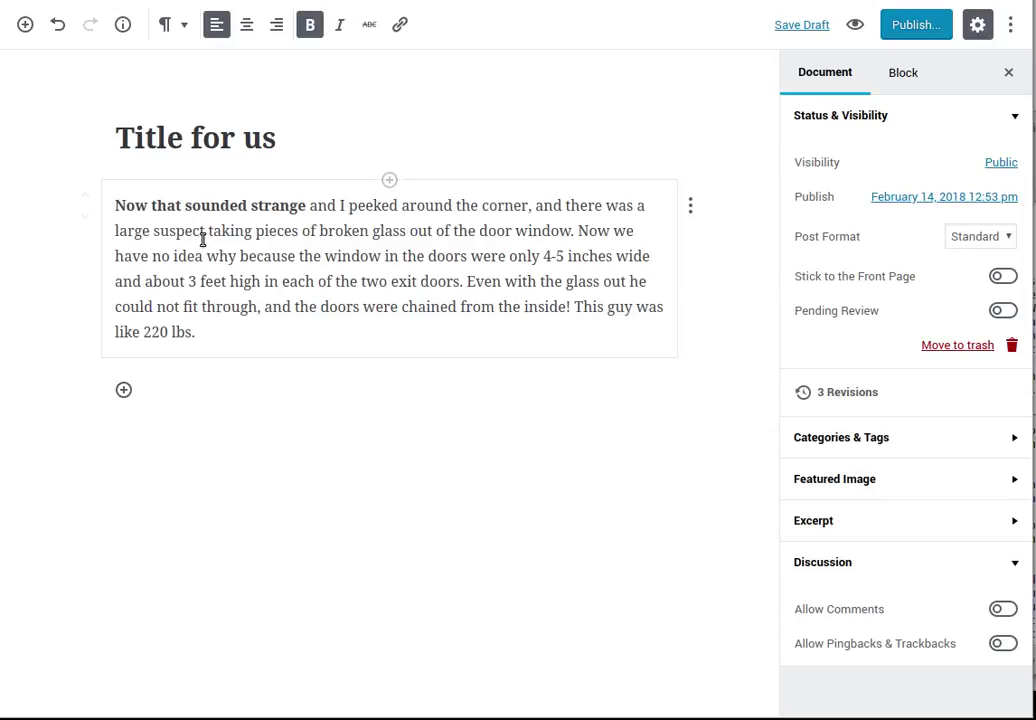
drag(212, 231, 400, 231)
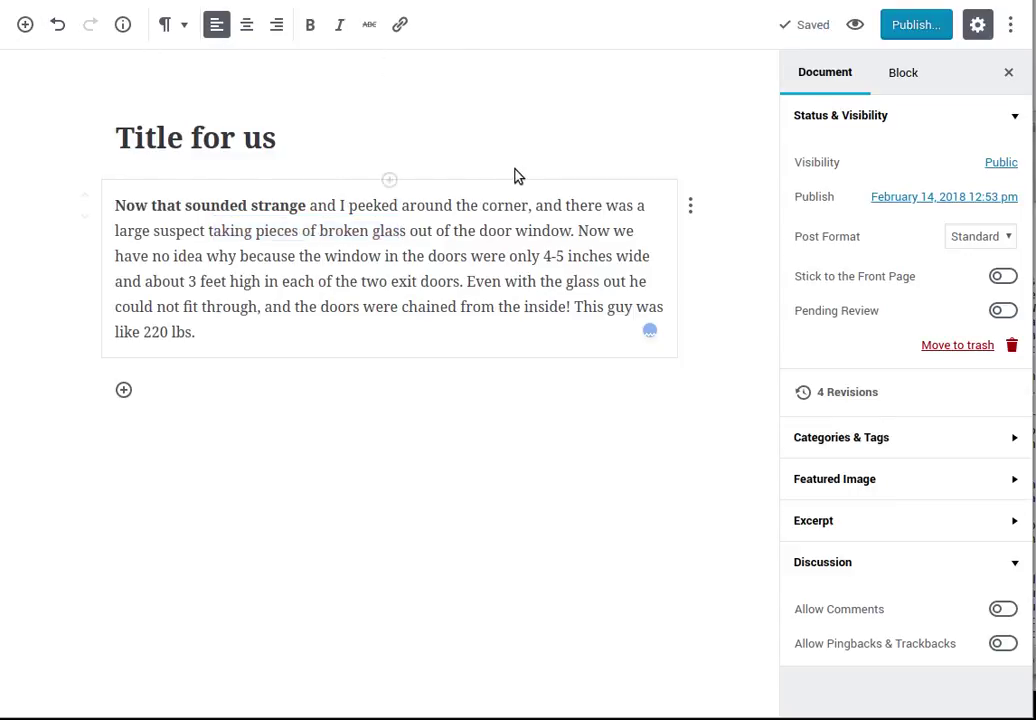
click(477, 222)
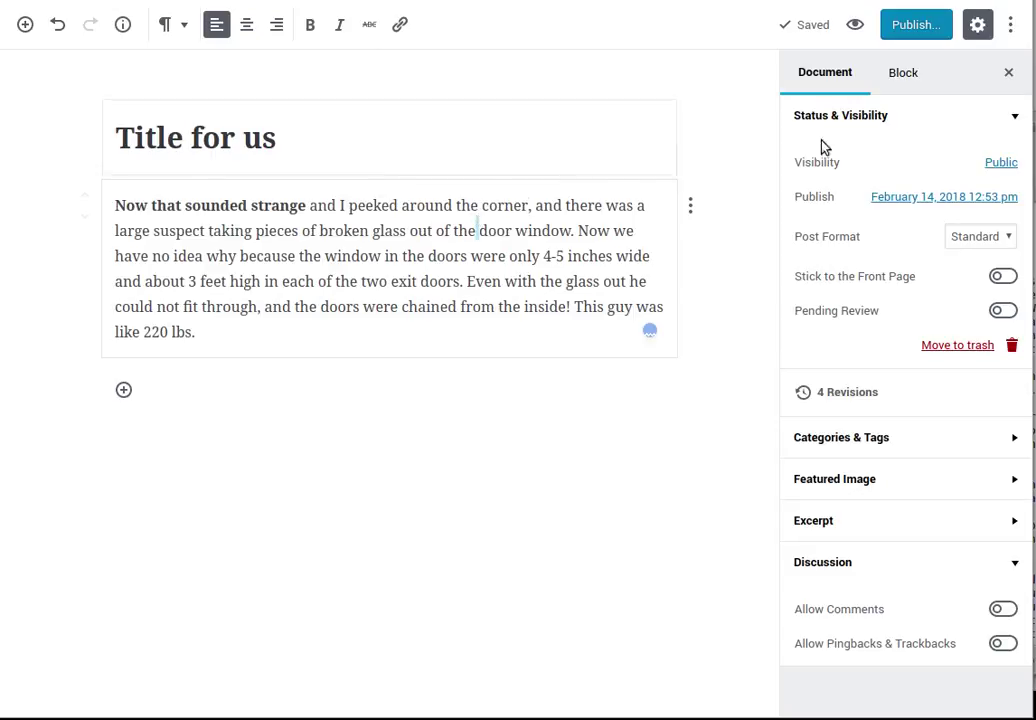
Show the paragraph's block settings and turn on its drop cap.
click(901, 77)
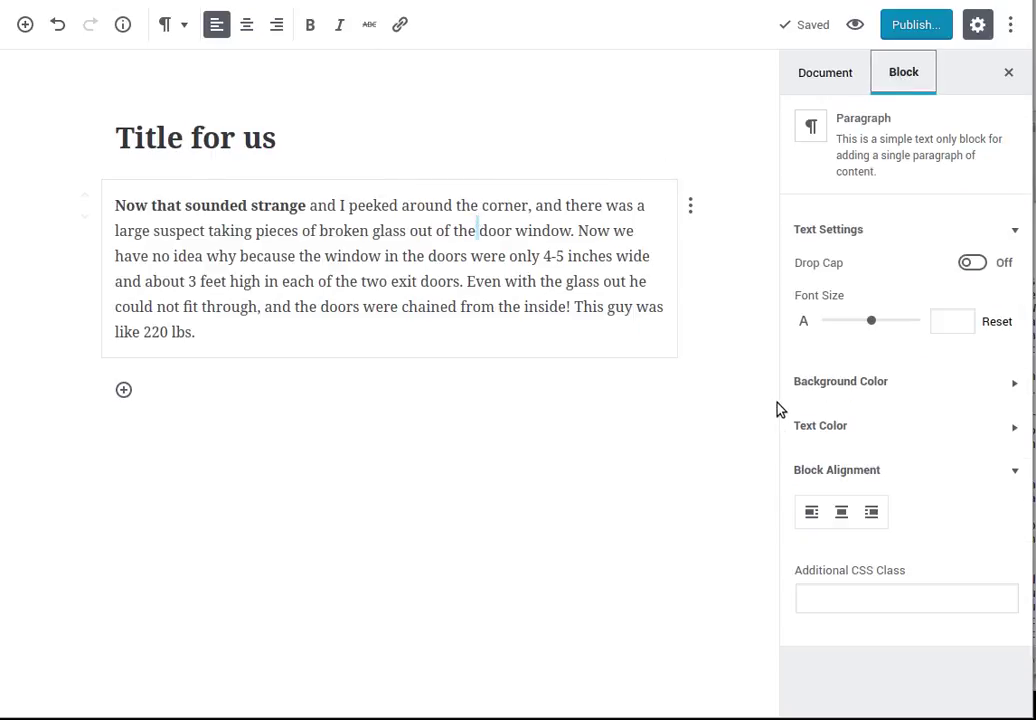
click(975, 263)
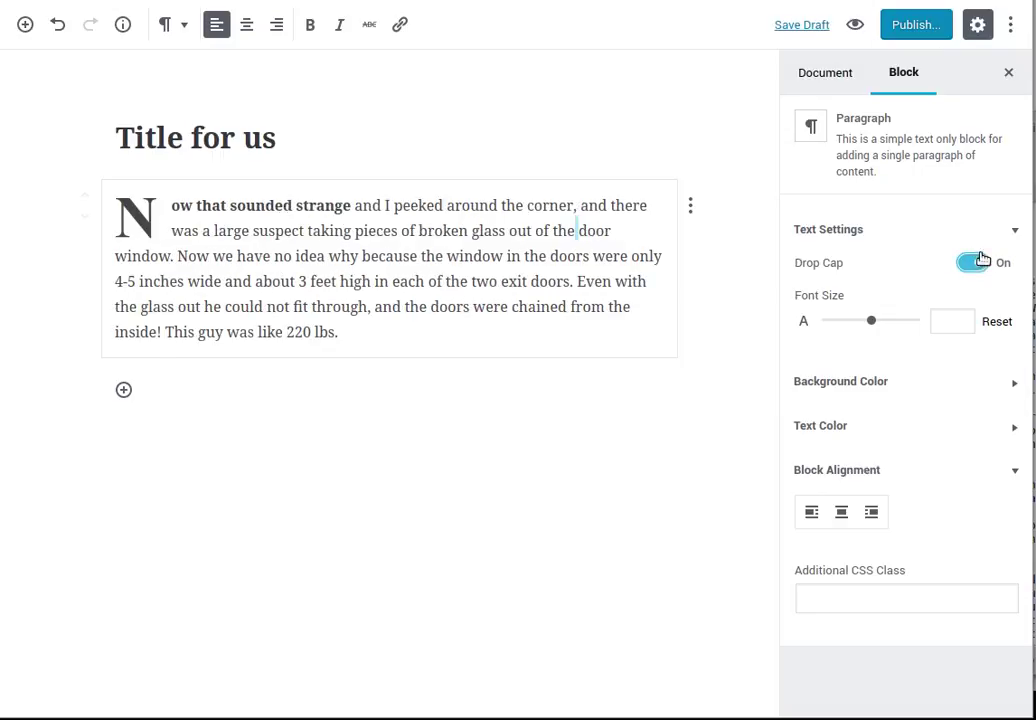
Try a font size of 20 on the paragraph and reset it to the default size.
click(943, 322)
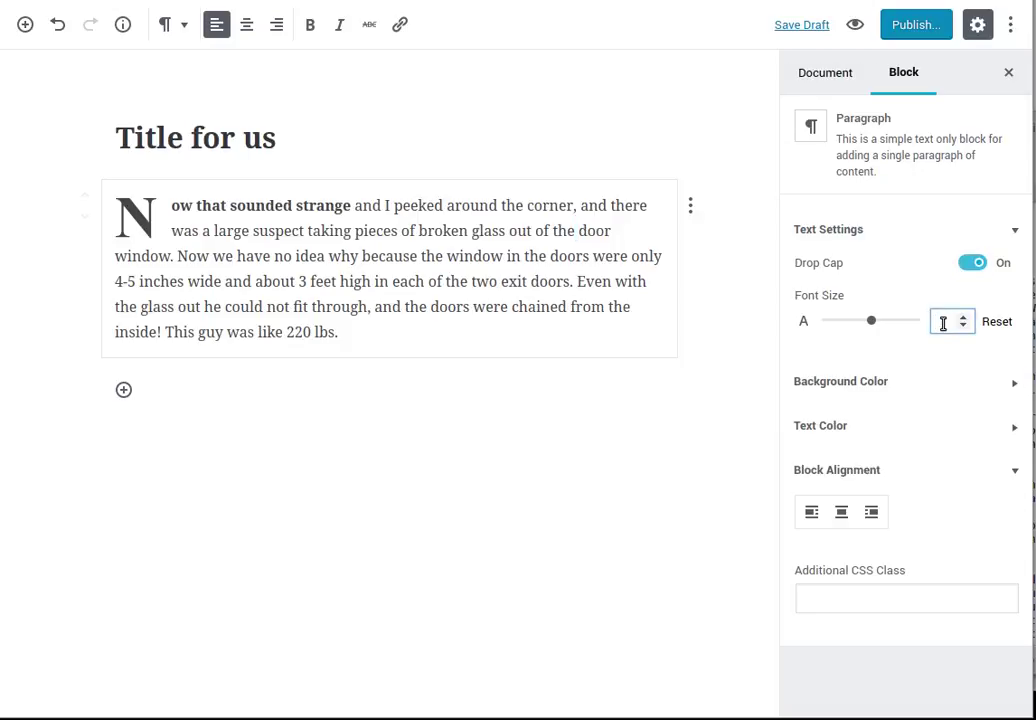
text(20)
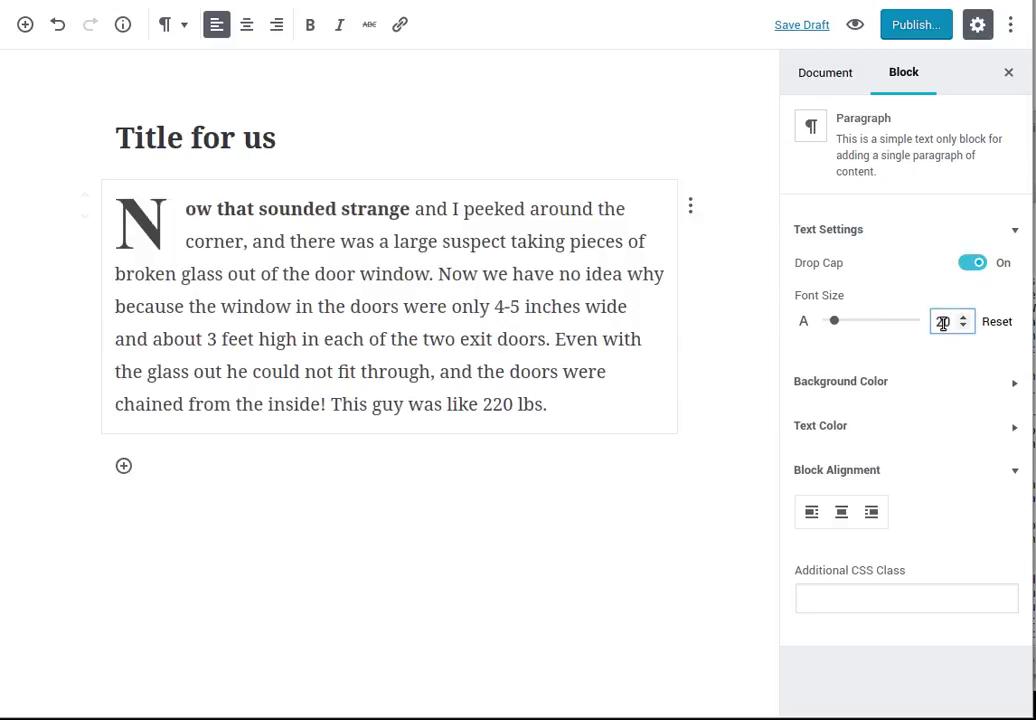
click(1005, 325)
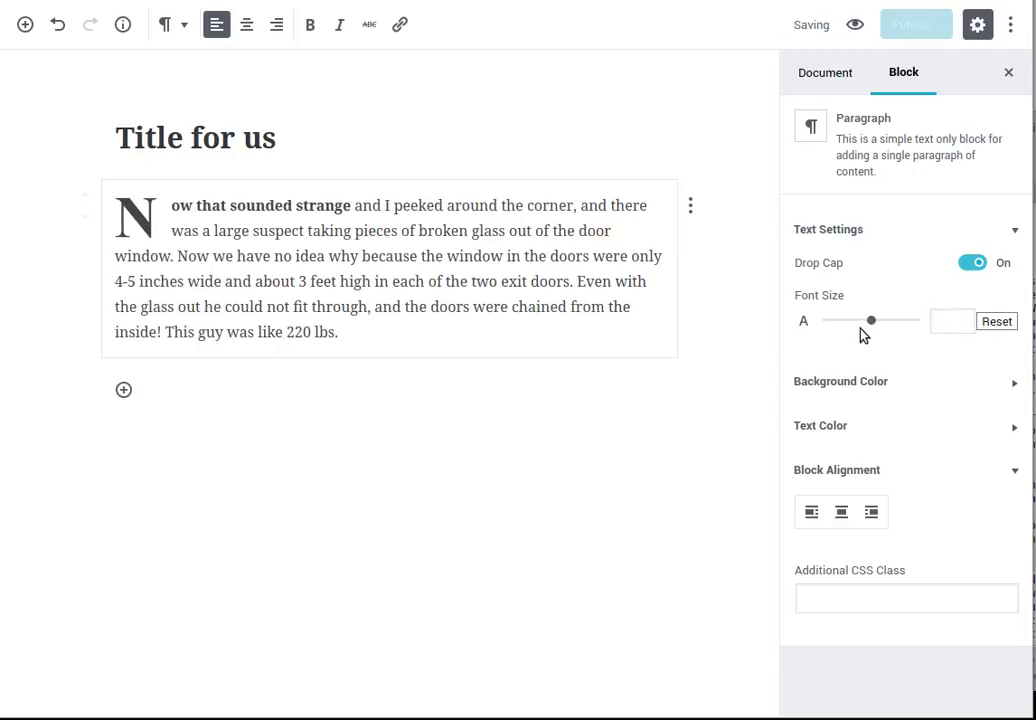
Give the paragraph block a bright green background colour and collapse the background colour settings.
click(913, 388)
click(813, 458)
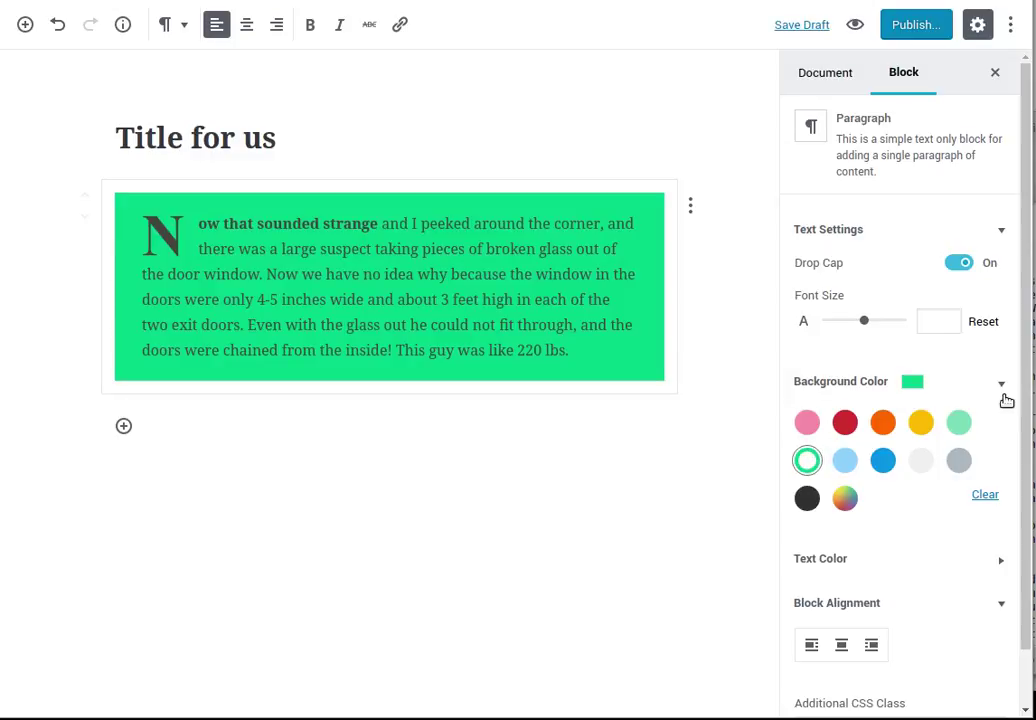
click(1004, 386)
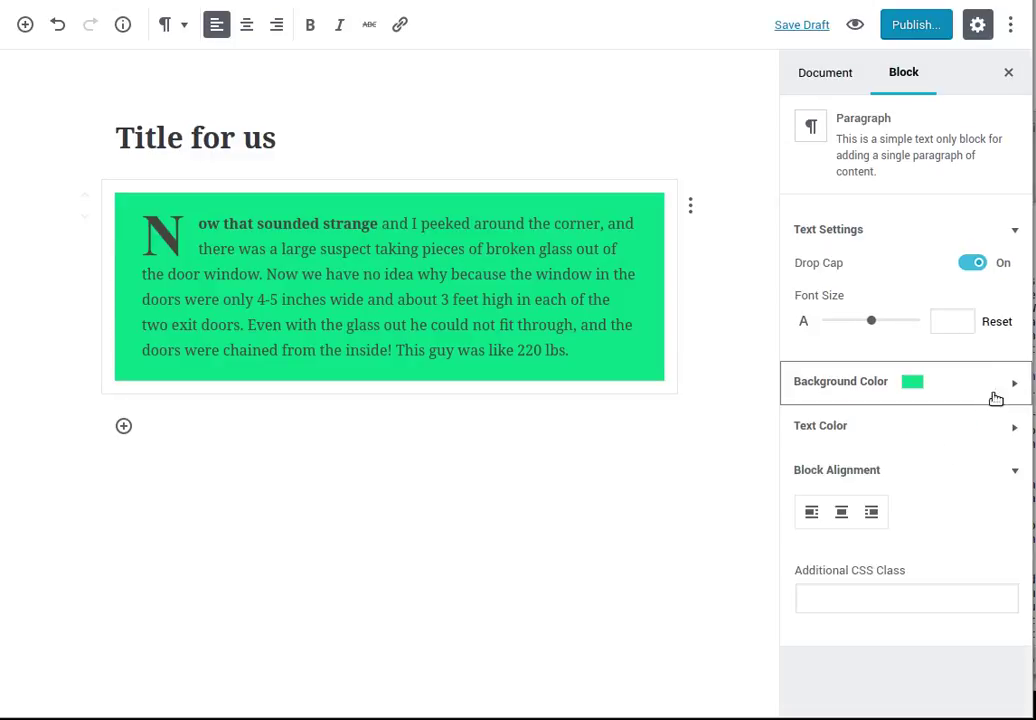
Try red, light green, yellow, grey and dark text colours on the paragraph, and clear the text colour.
click(805, 425)
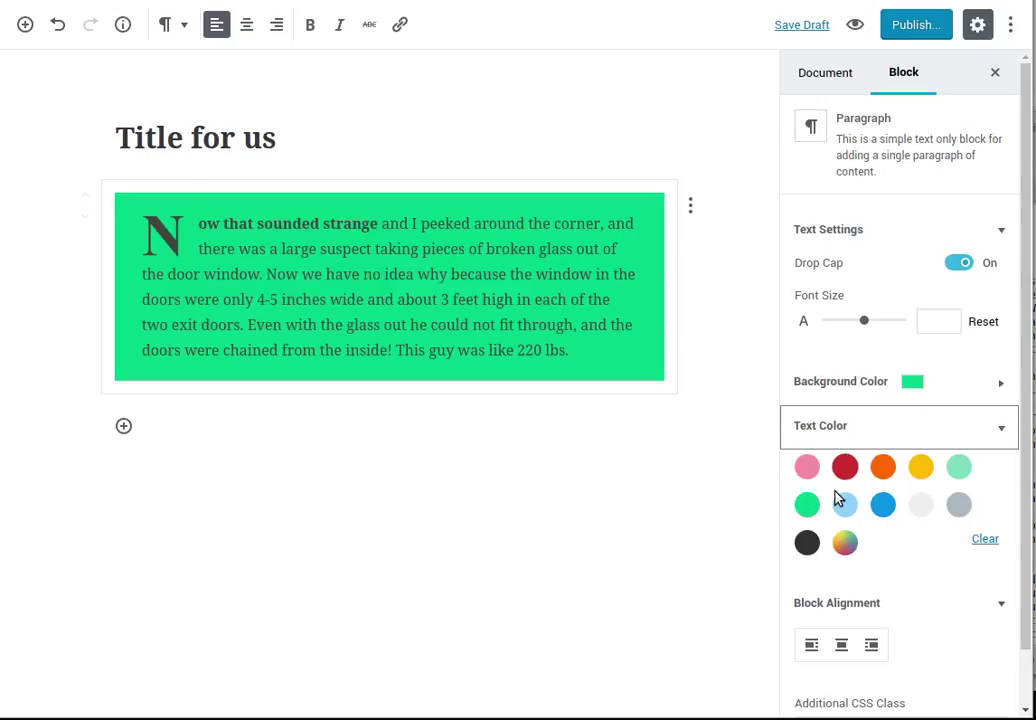
click(845, 467)
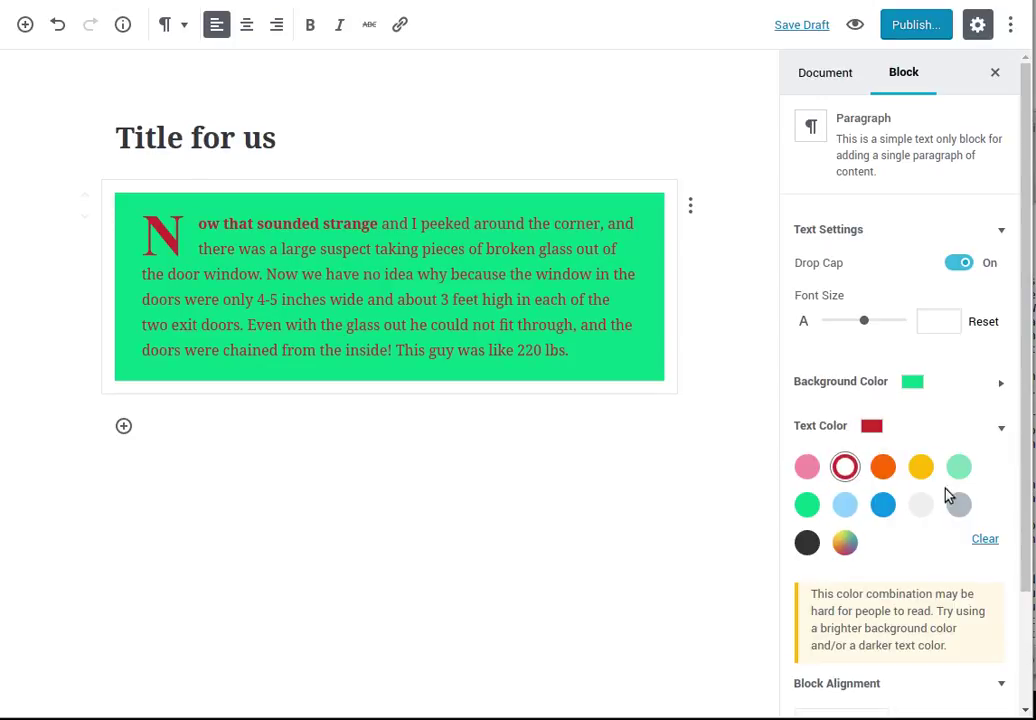
click(958, 468)
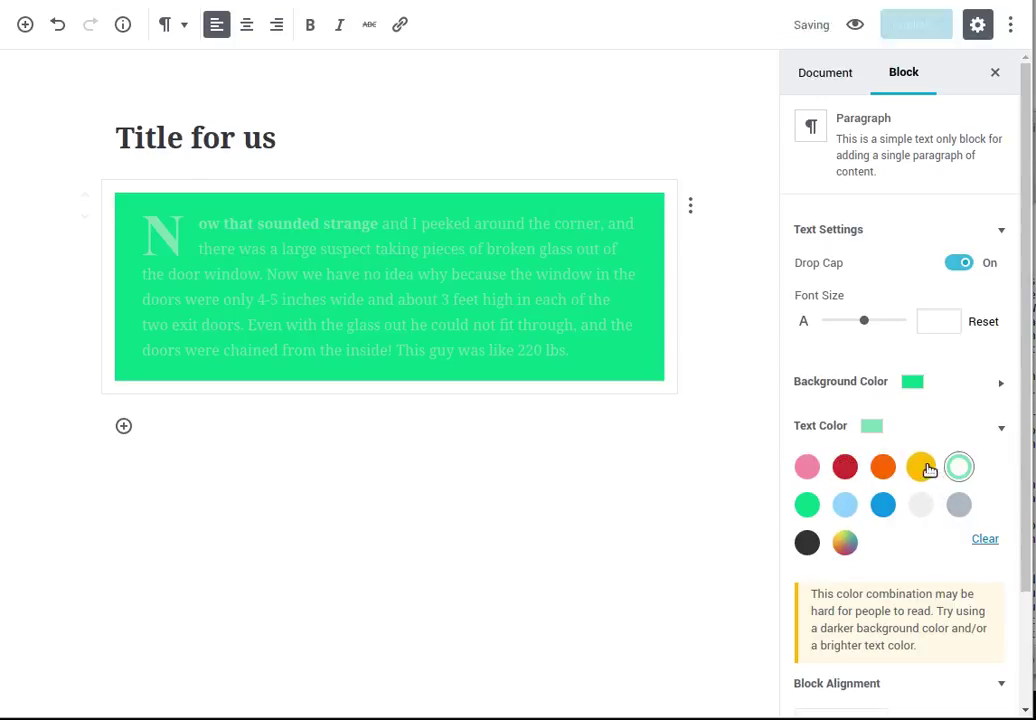
click(920, 467)
click(955, 510)
click(807, 542)
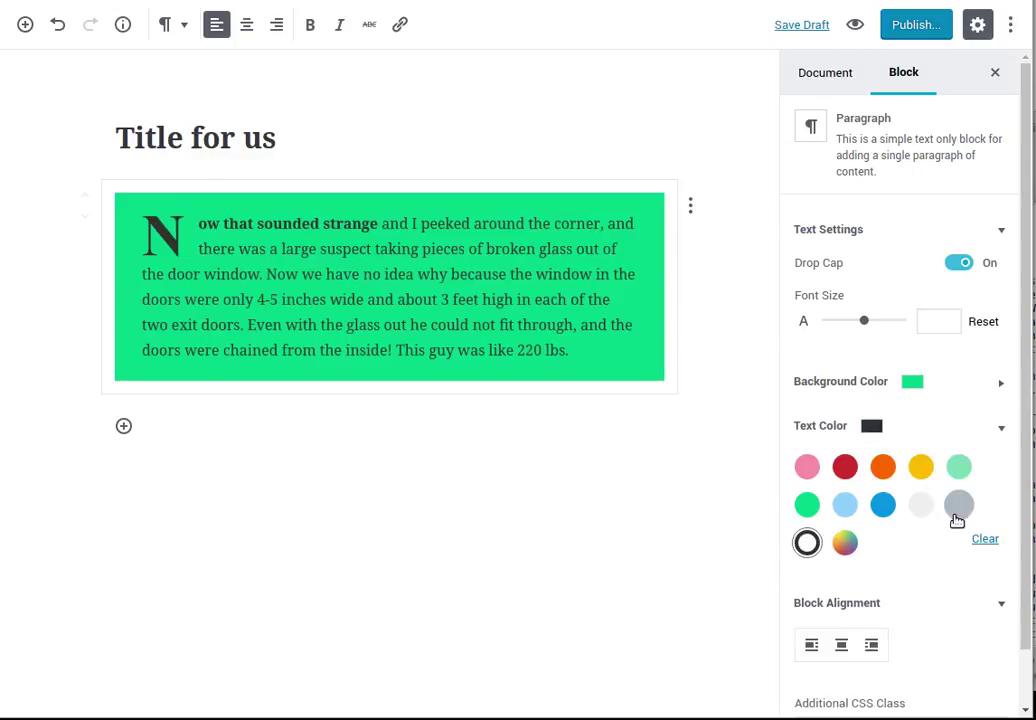
click(983, 539)
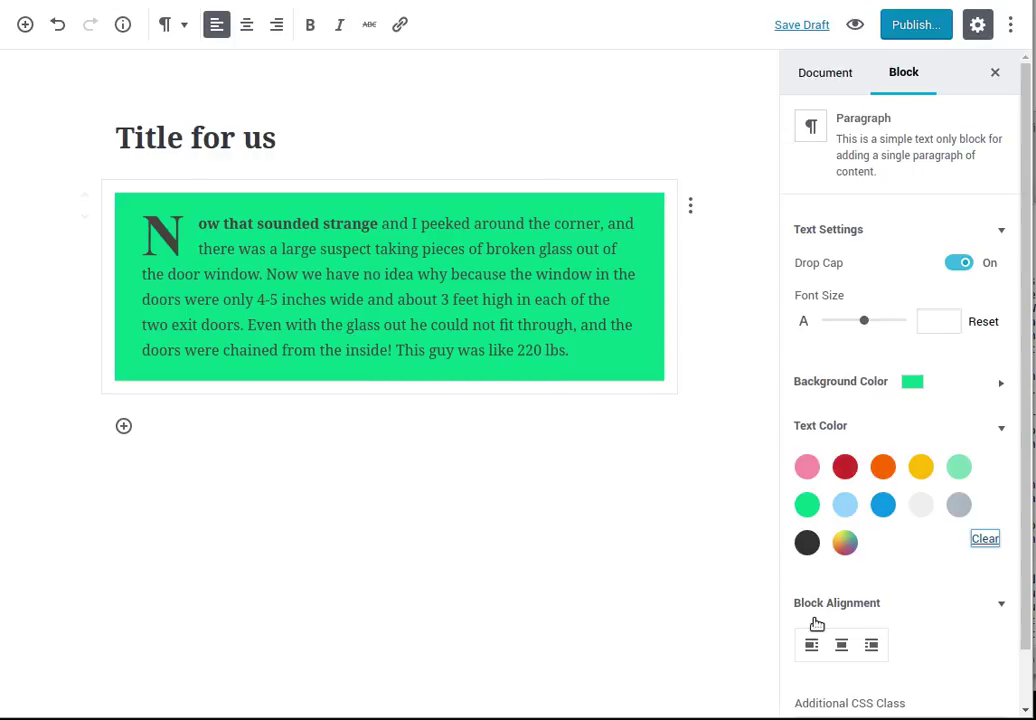
Try centre and left block alignment for the paragraph block and finish with right alignment.
click(843, 647)
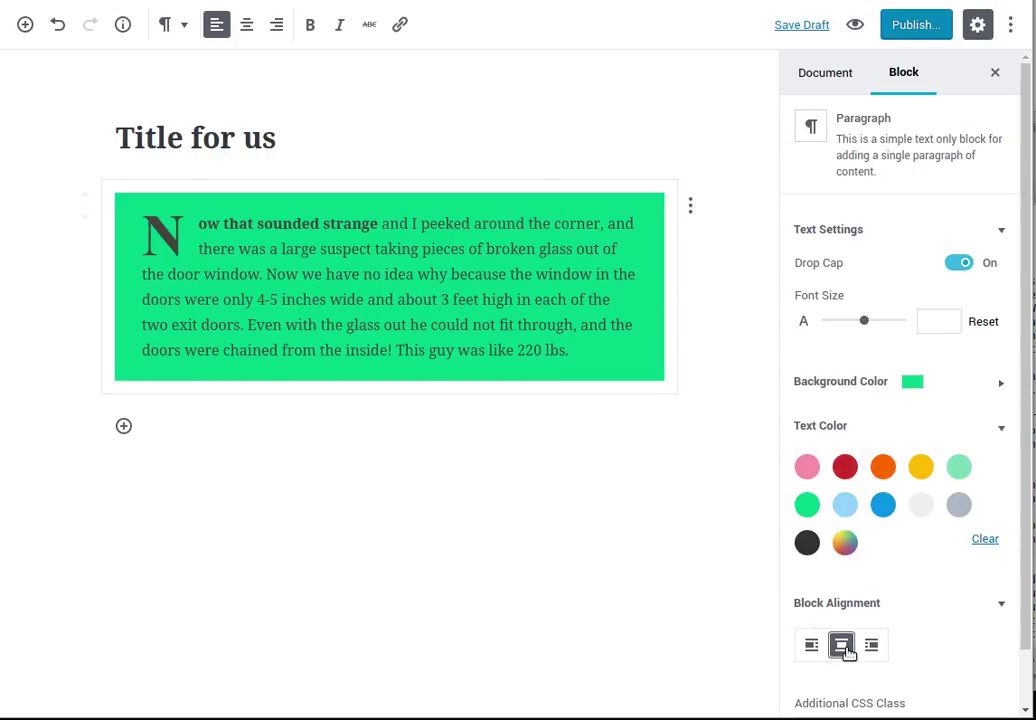
click(811, 645)
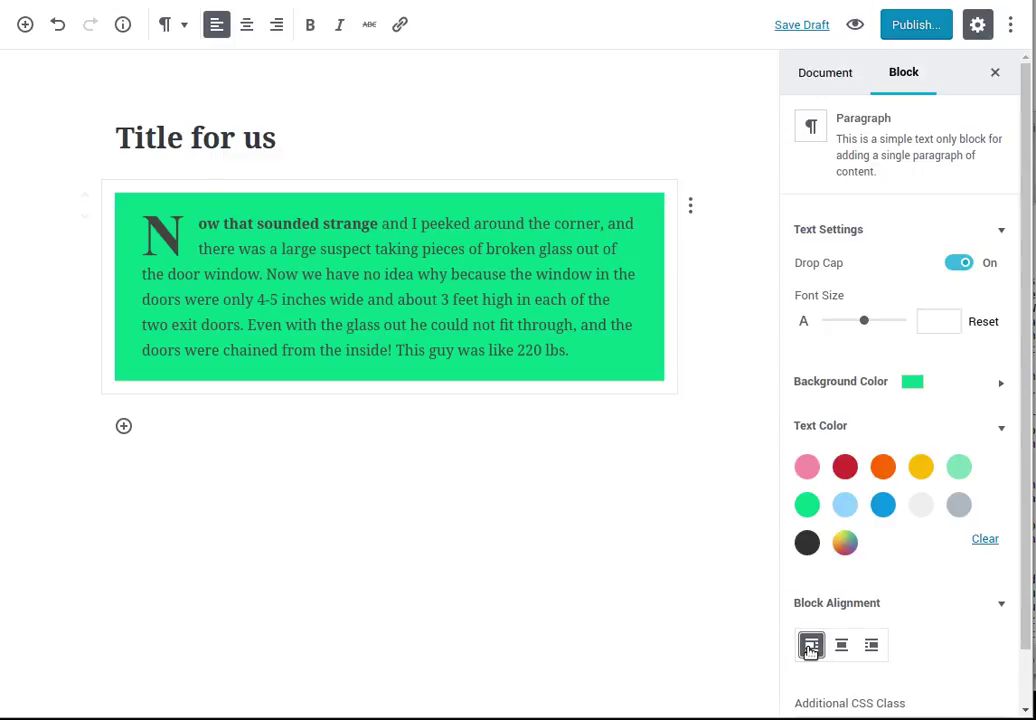
click(872, 645)
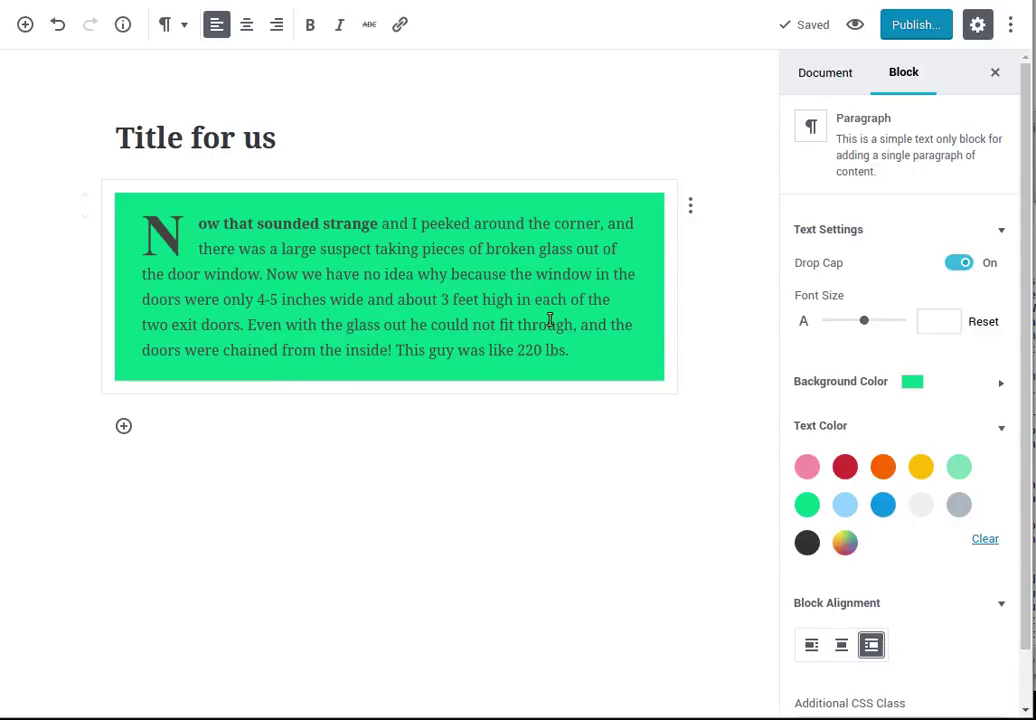
Set the block alignment of the green paragraph block to center.
click(841, 654)
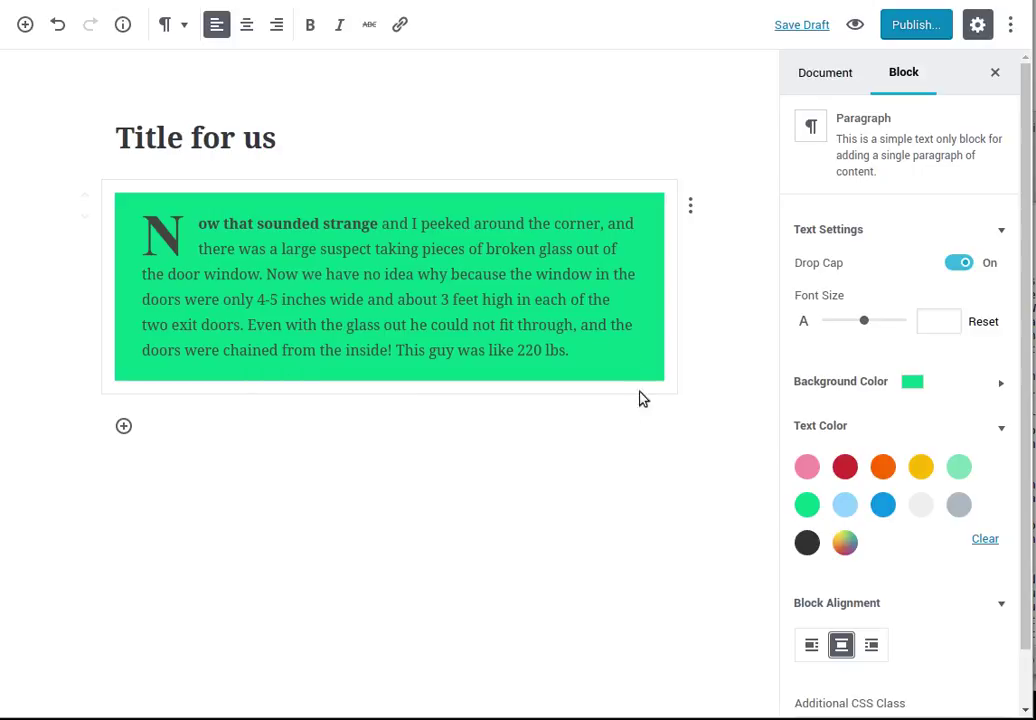
click(624, 363)
Add a heading block reading "Album" below the paragraph and center its text.
mouse_move(145, 436)
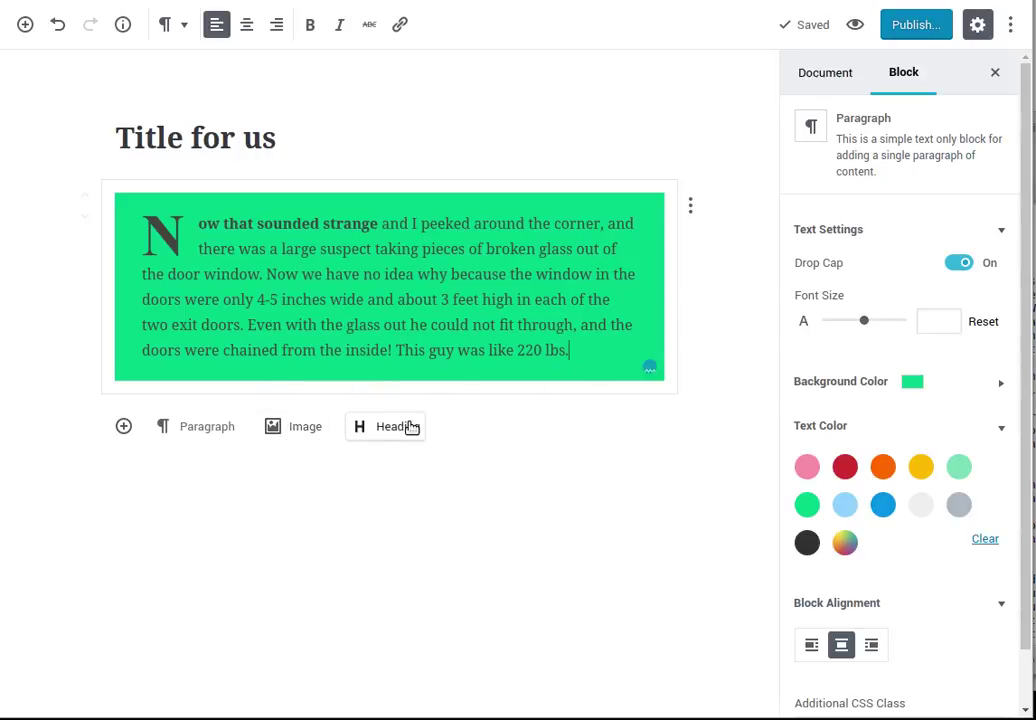
click(398, 428)
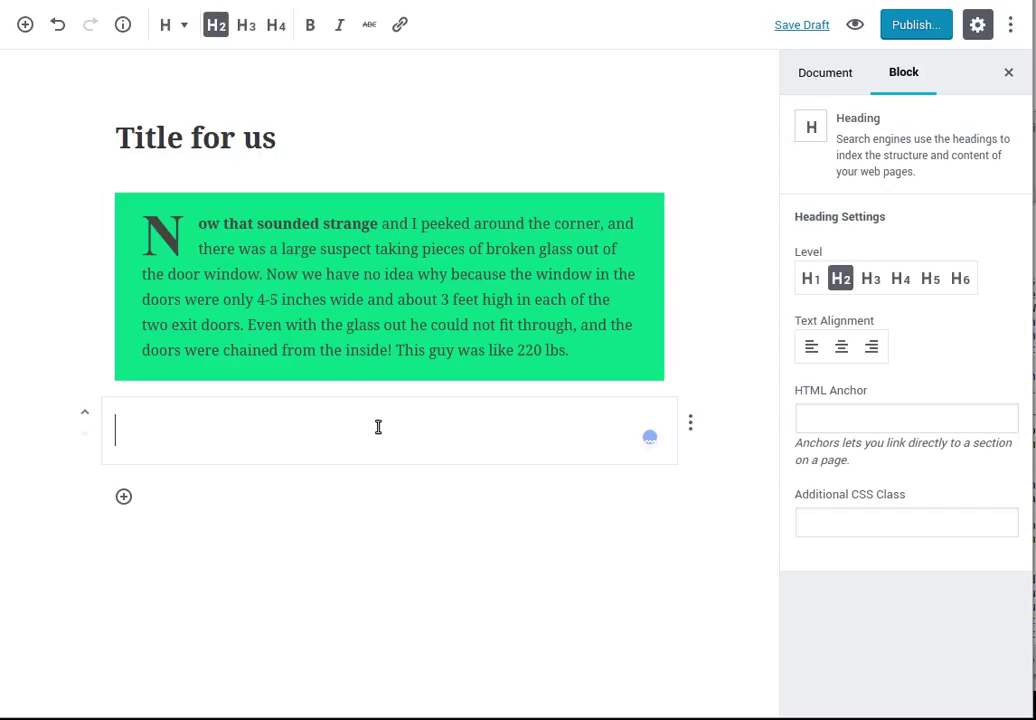
text(Al)
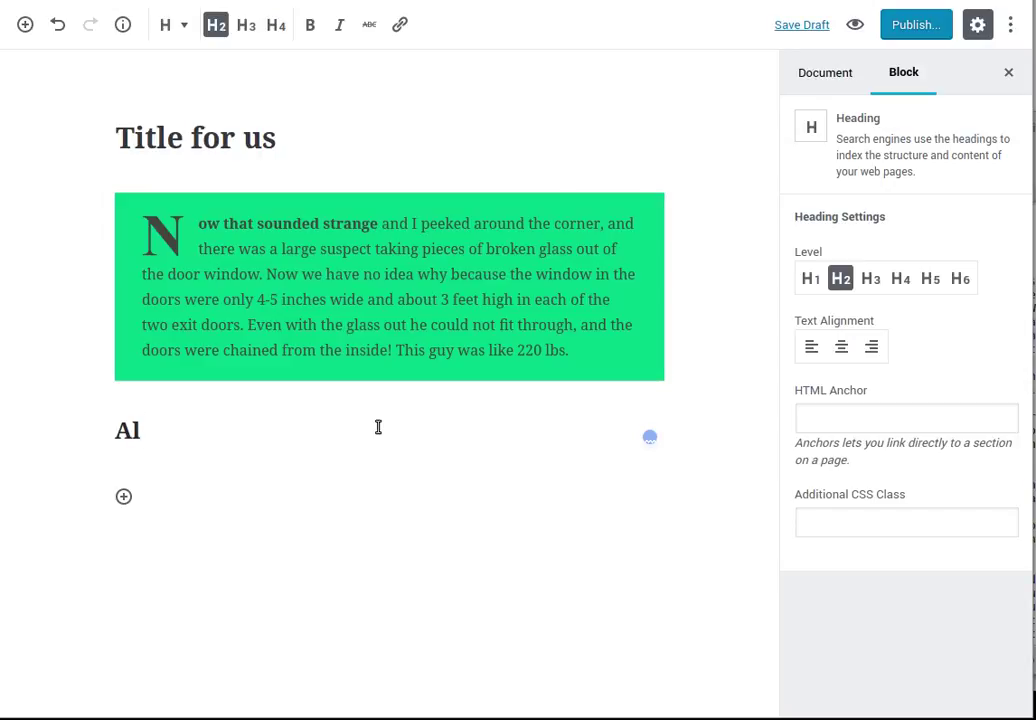
text(bum)
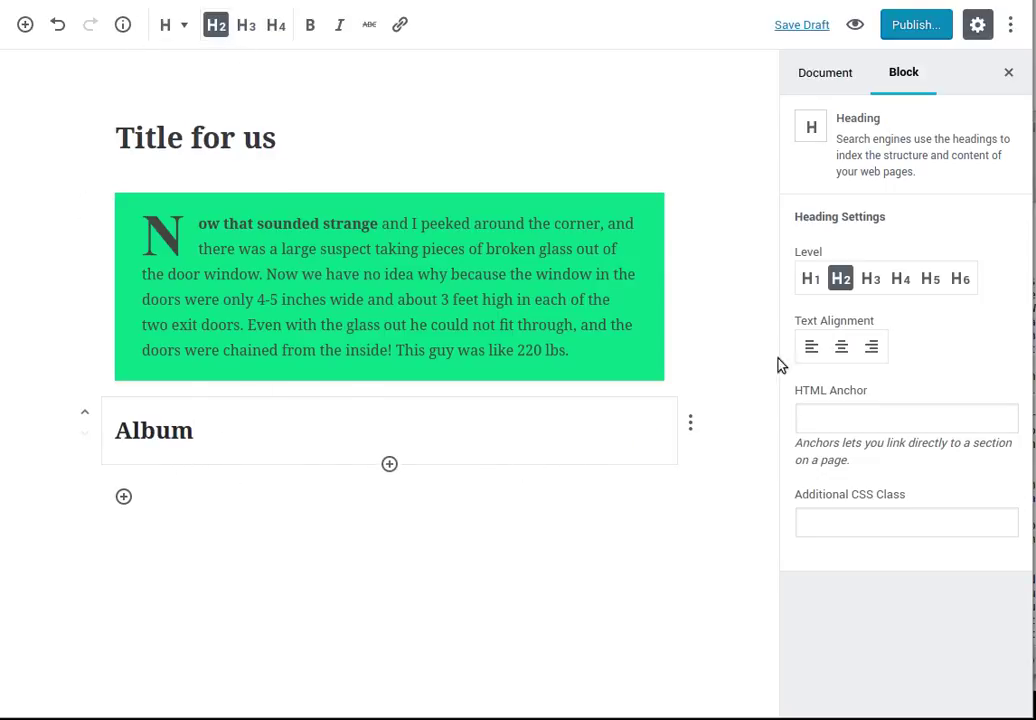
click(841, 346)
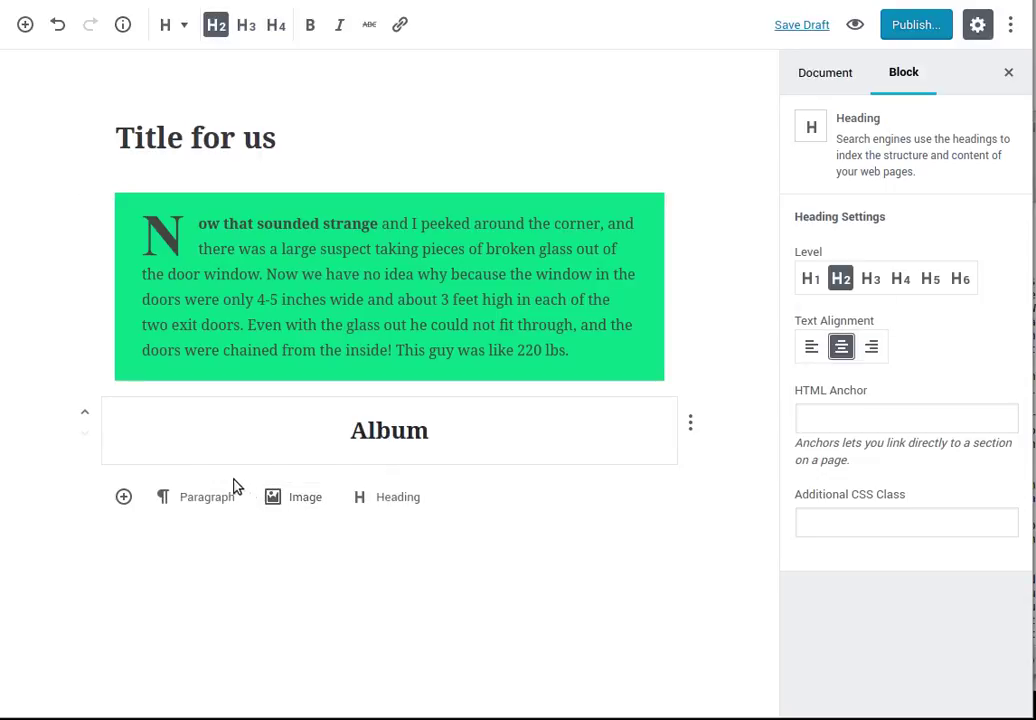
Insert a gallery block below the heading and select the wolf, dog quote and 450MHZ part label images from the media library.
click(124, 497)
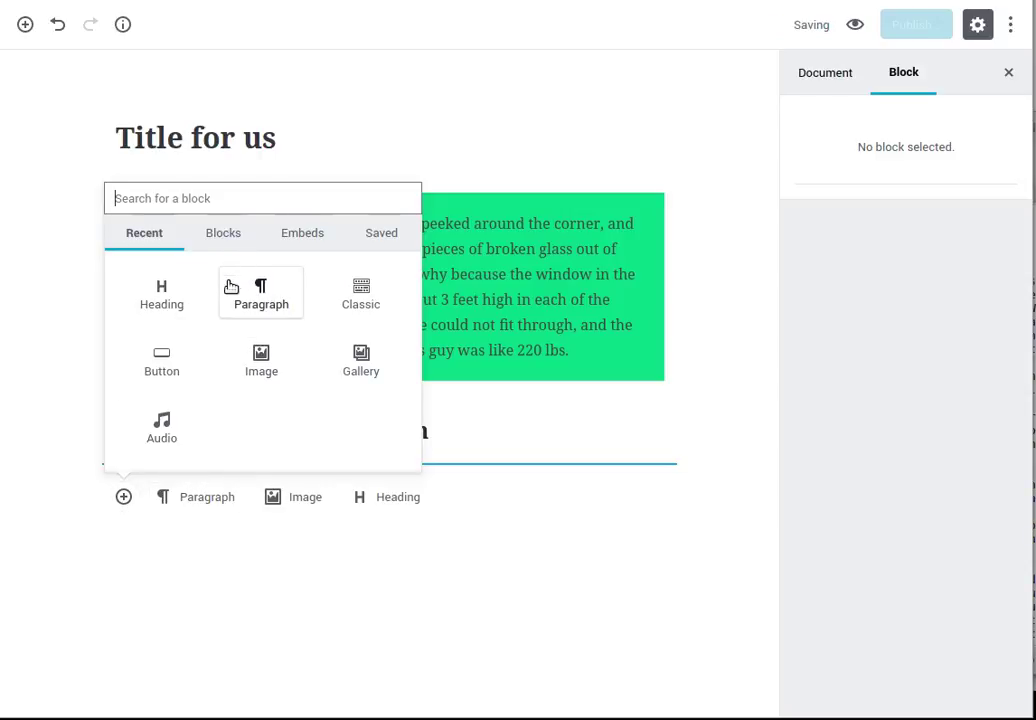
click(216, 234)
click(349, 333)
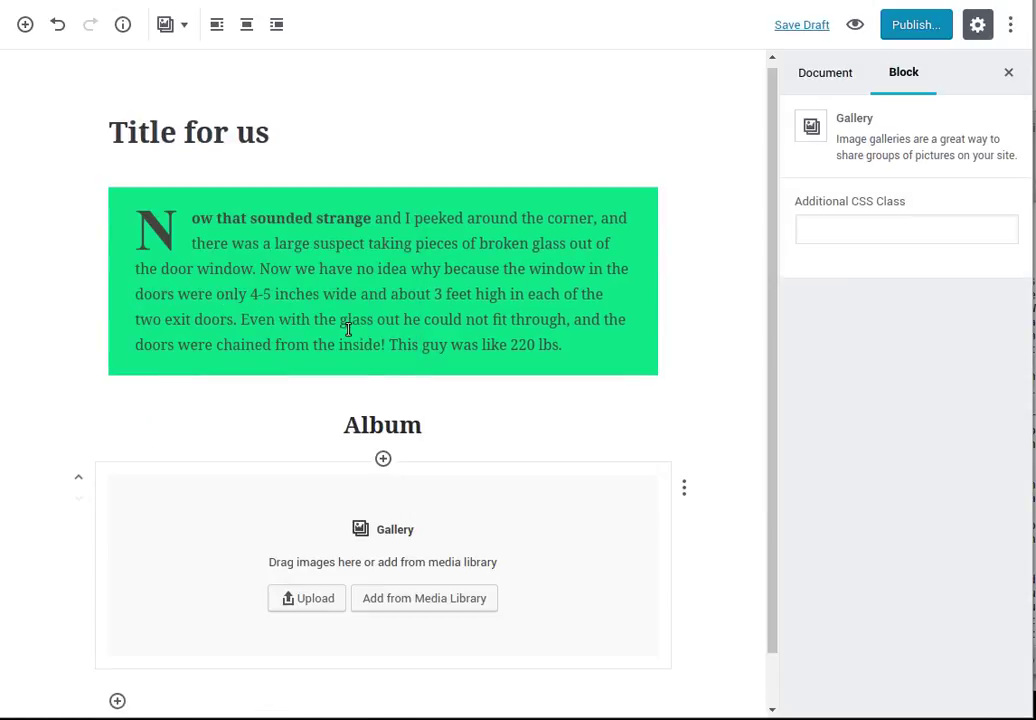
click(382, 602)
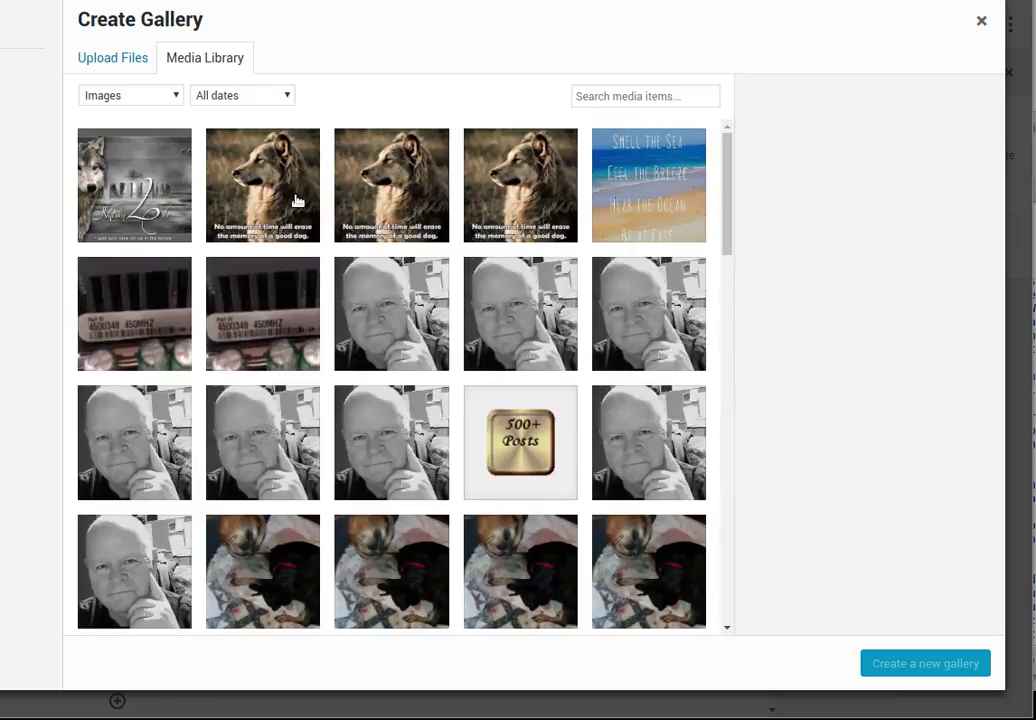
click(158, 209)
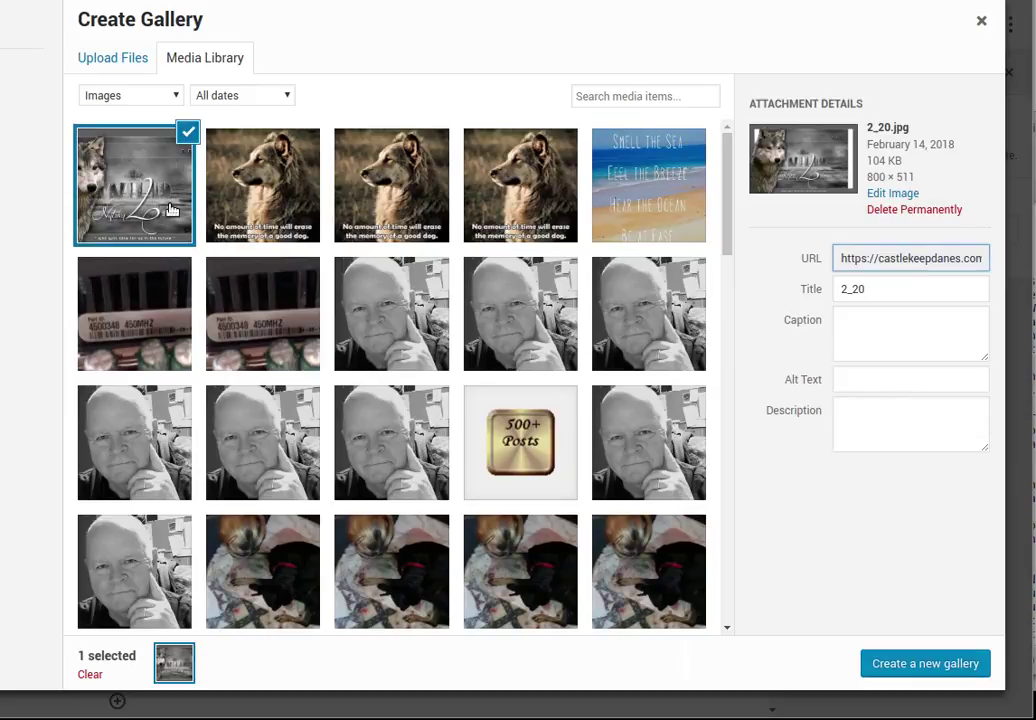
click(252, 205)
click(271, 321)
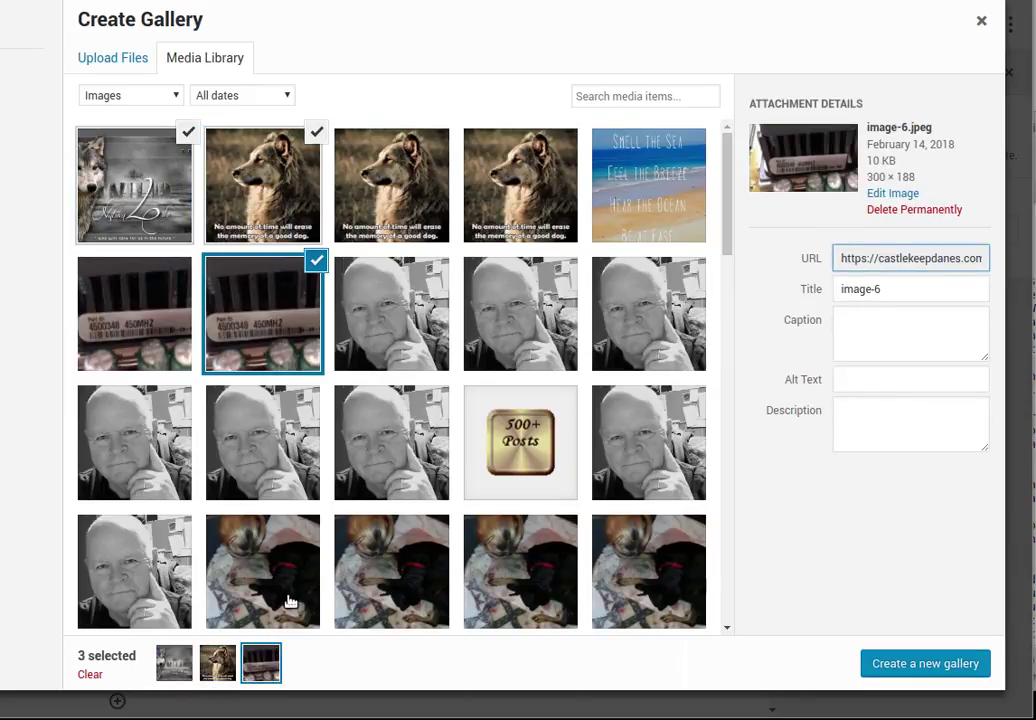
Add the Jewel Bubbles, Ojello, Gold Mine, Magic Mahjong and Halloween Monster Quiz images to the selection, and create and insert the gallery.
scroll(289, 600, down, 4)
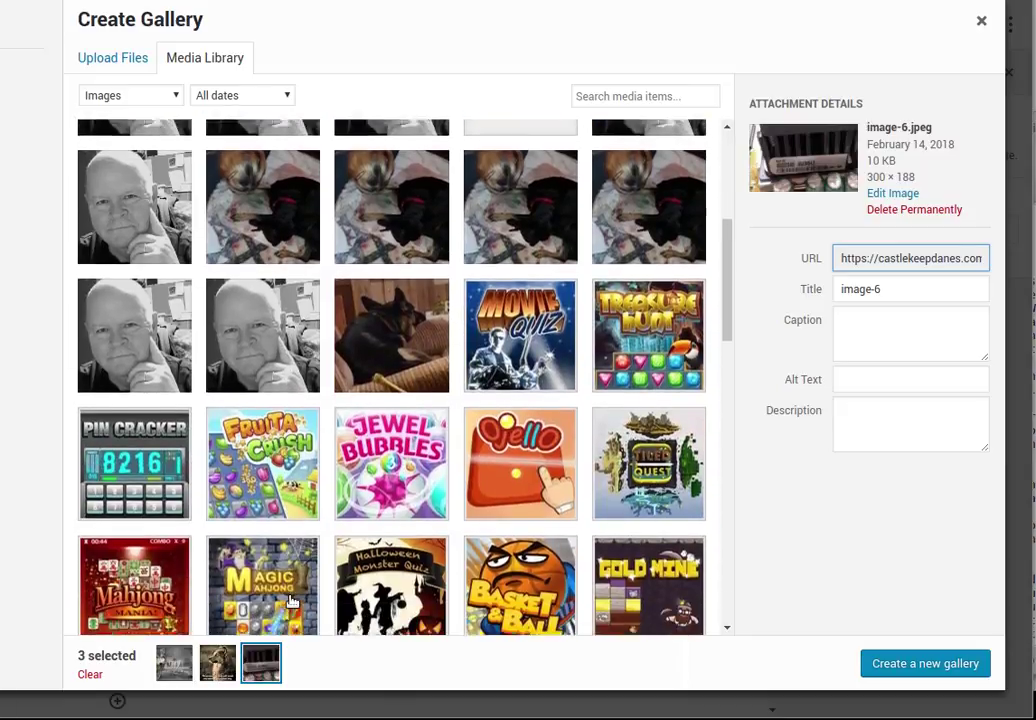
scroll(291, 600, down, 1)
click(352, 348)
click(504, 437)
click(645, 520)
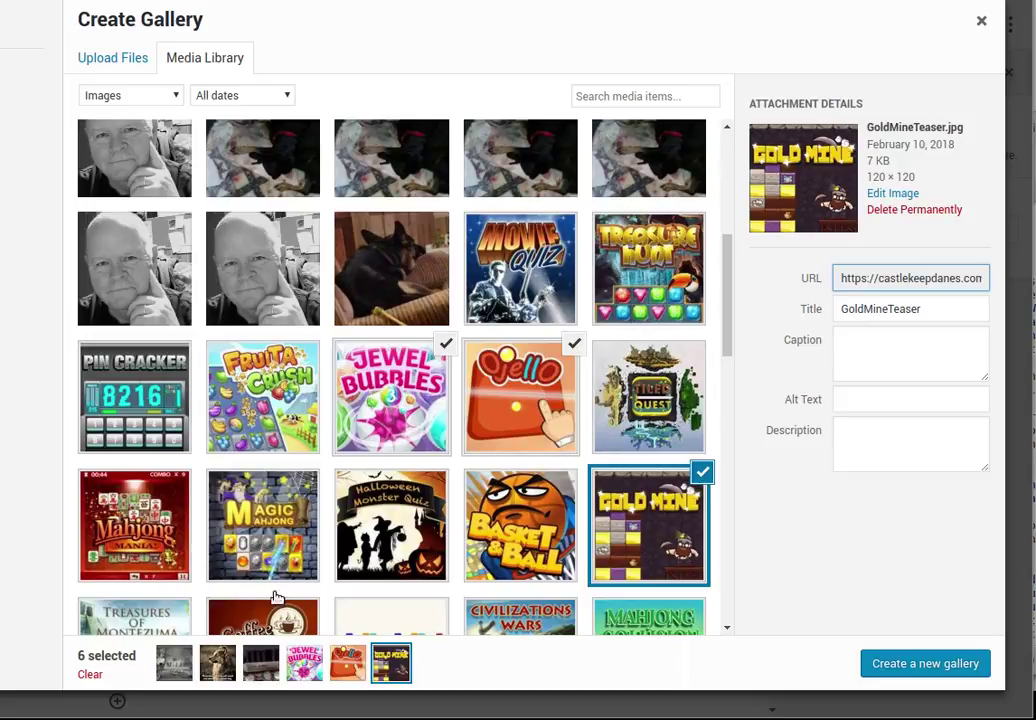
click(267, 533)
click(390, 528)
click(903, 666)
click(924, 666)
Check the layout of the inserted gallery and save the post draft.
scroll(675, 523, down, 3)
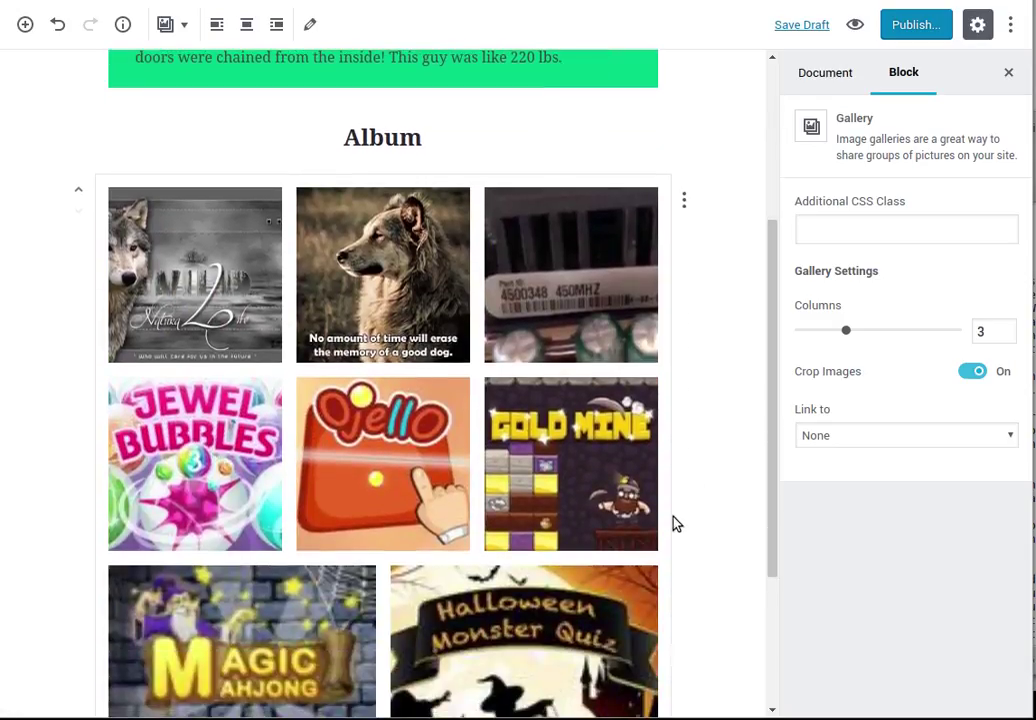
scroll(675, 520, down, 1)
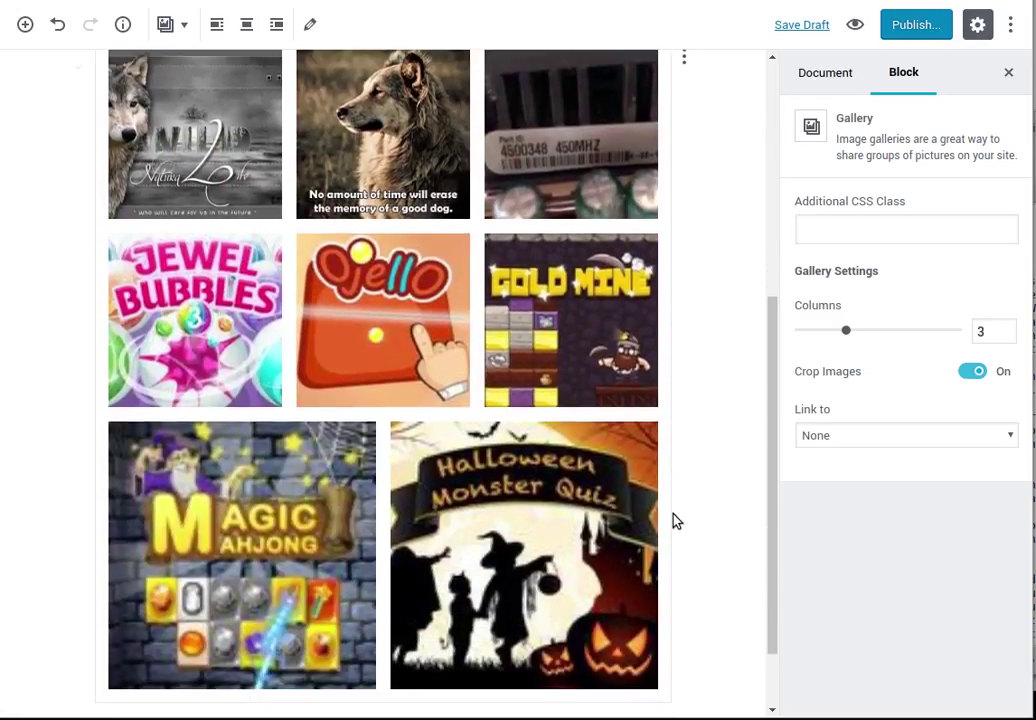
scroll(675, 520, up, 1)
scroll(675, 521, up, 3)
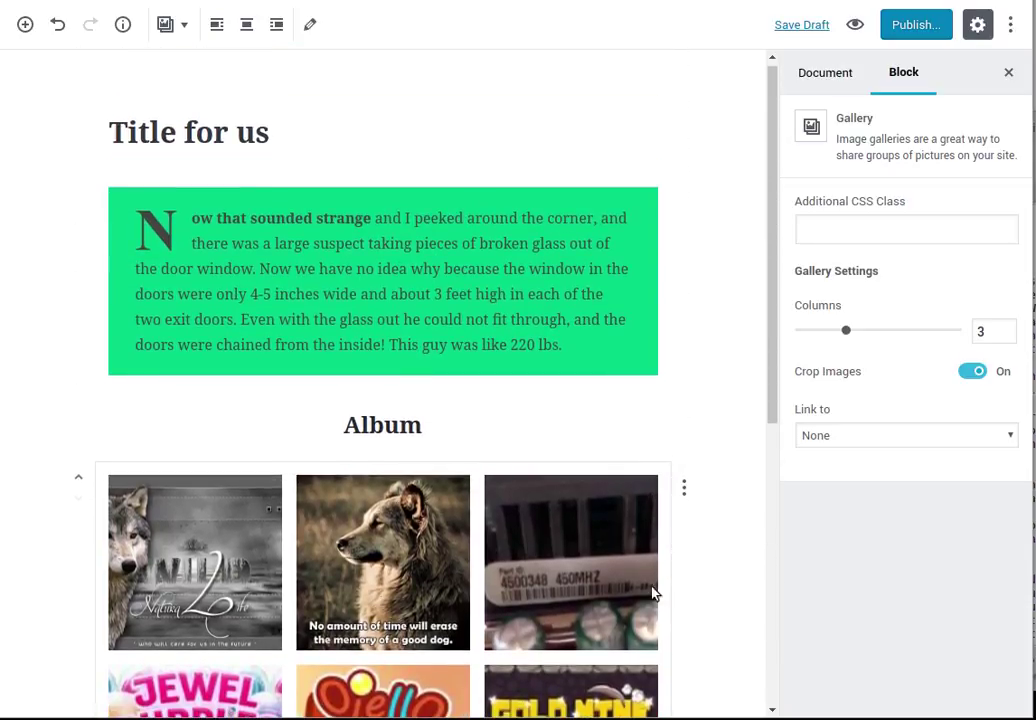
key(ctrl+s)
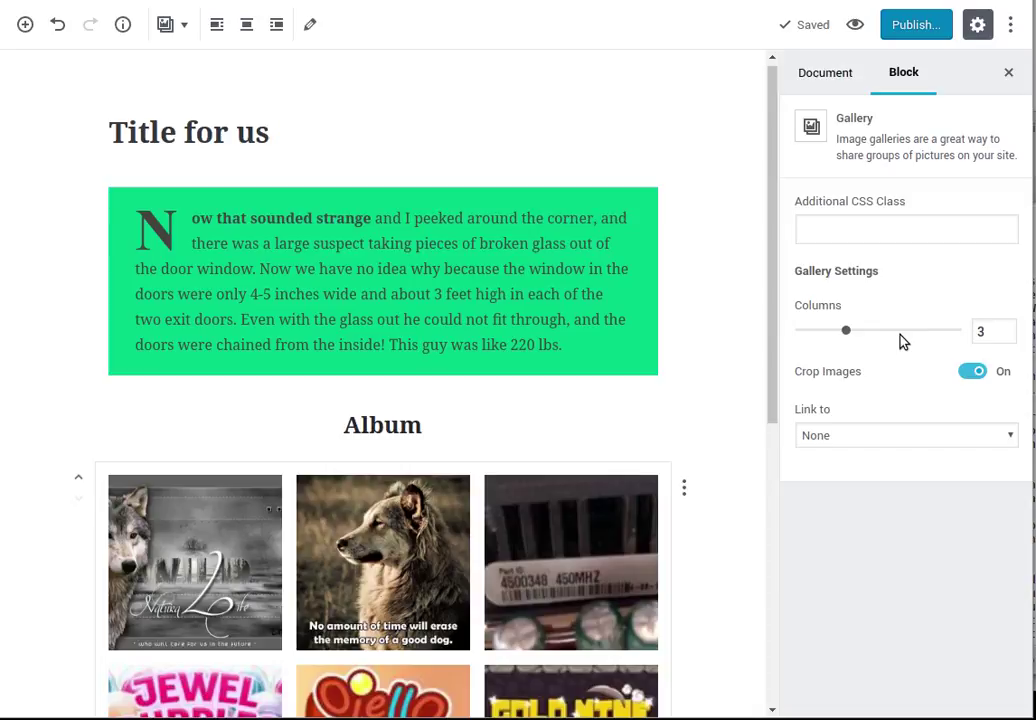
Try larger column counts for the gallery, including 4 and 5, and return it to 3 columns.
click(1005, 327)
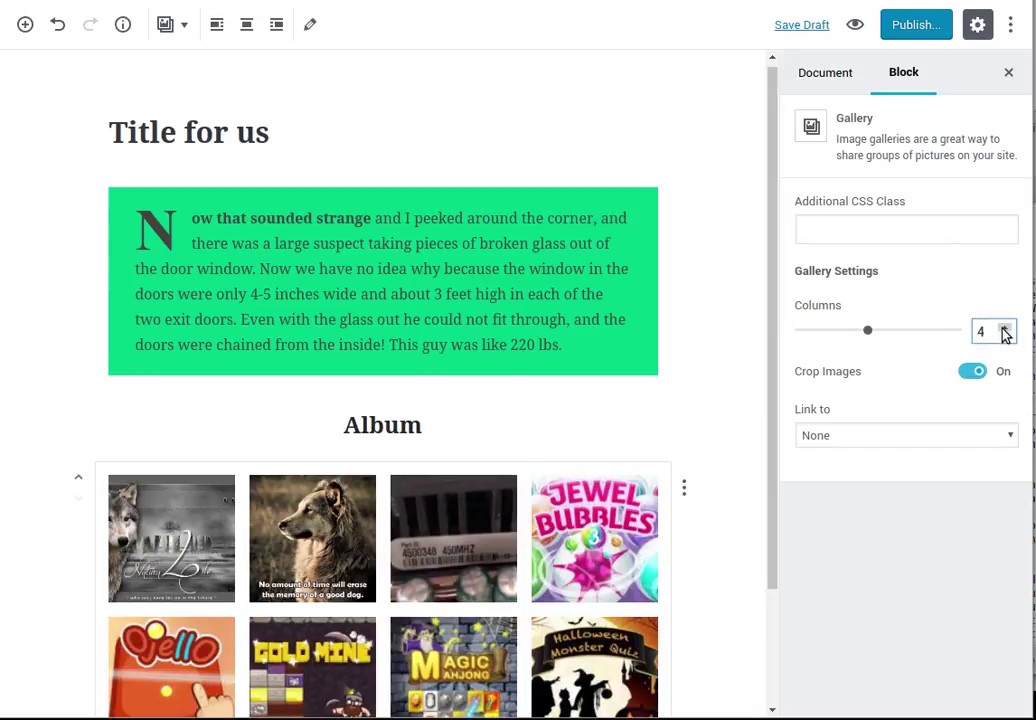
click(1005, 329)
scroll(705, 479, down, 3)
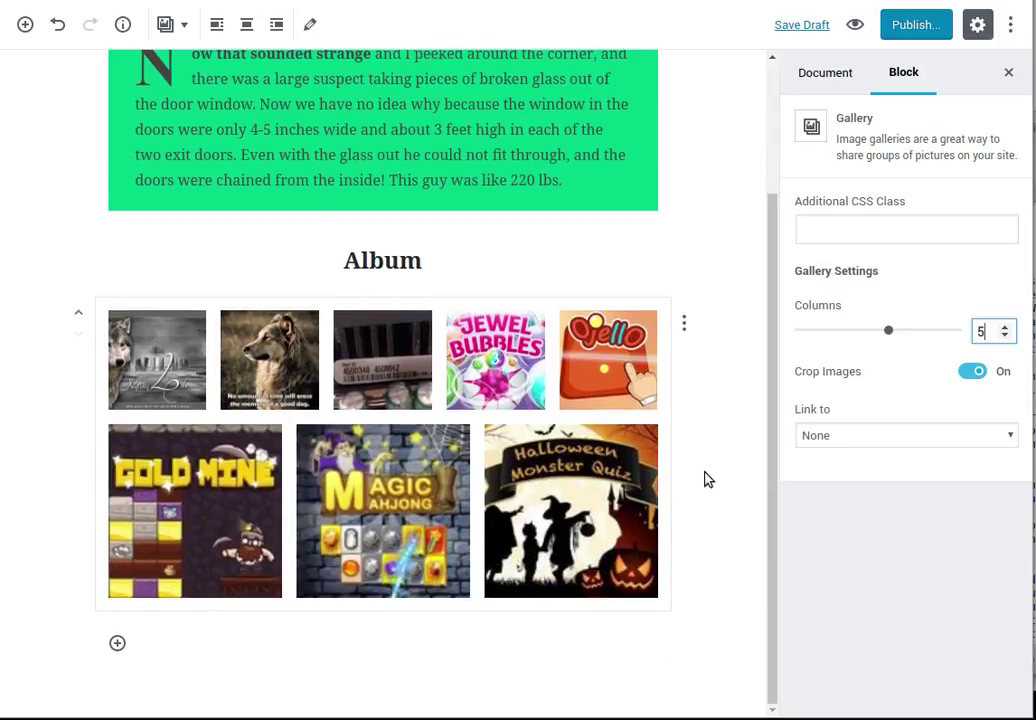
click(1005, 328)
click(1005, 338)
click(1006, 339)
click(1006, 339)
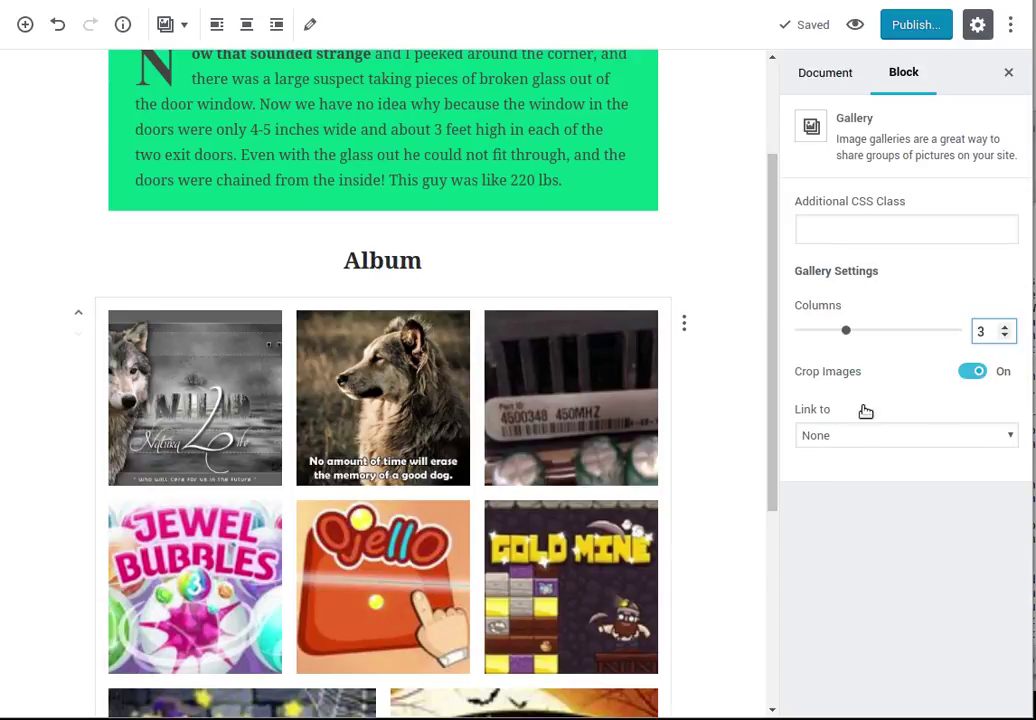
Examine the gallery's Link to choices and its additional block options without changing anything.
click(541, 425)
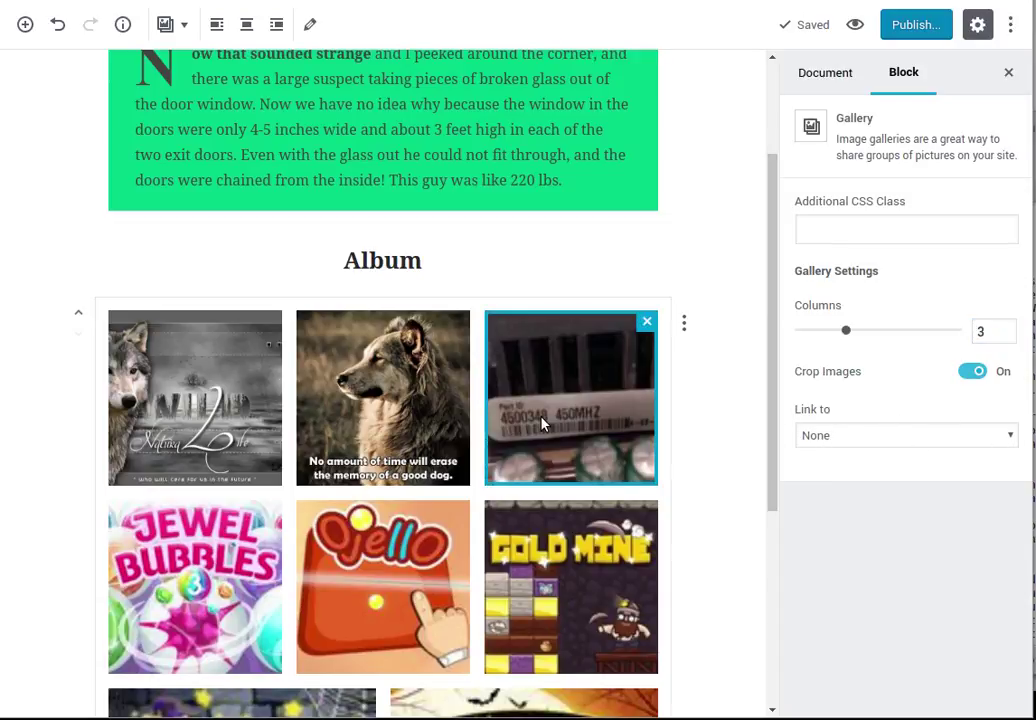
click(853, 437)
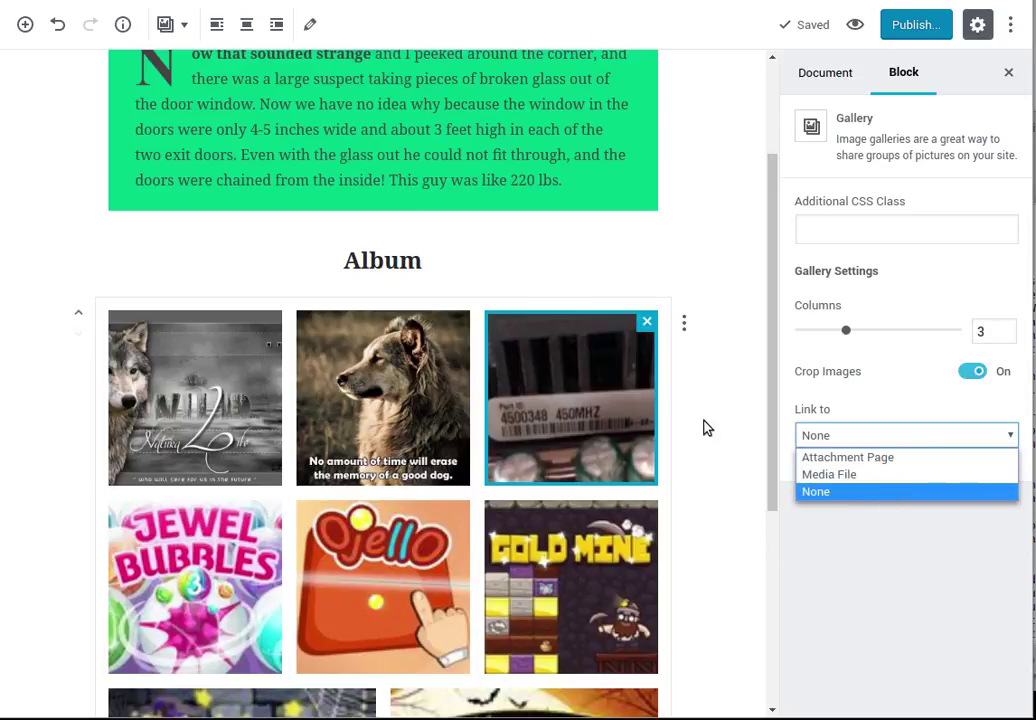
click(658, 327)
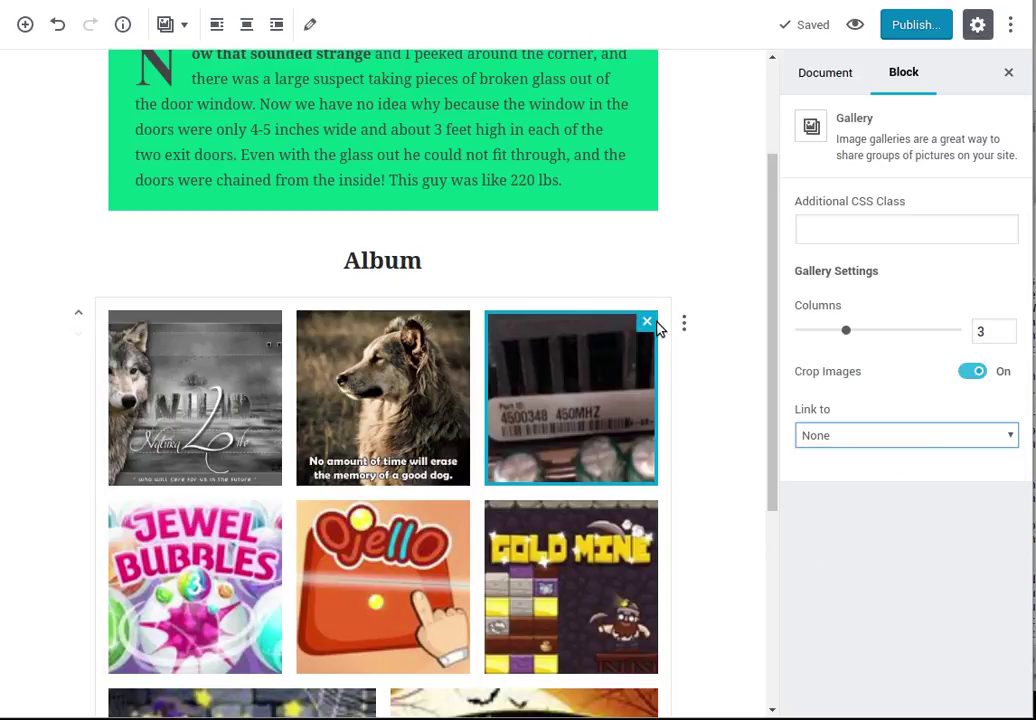
click(600, 345)
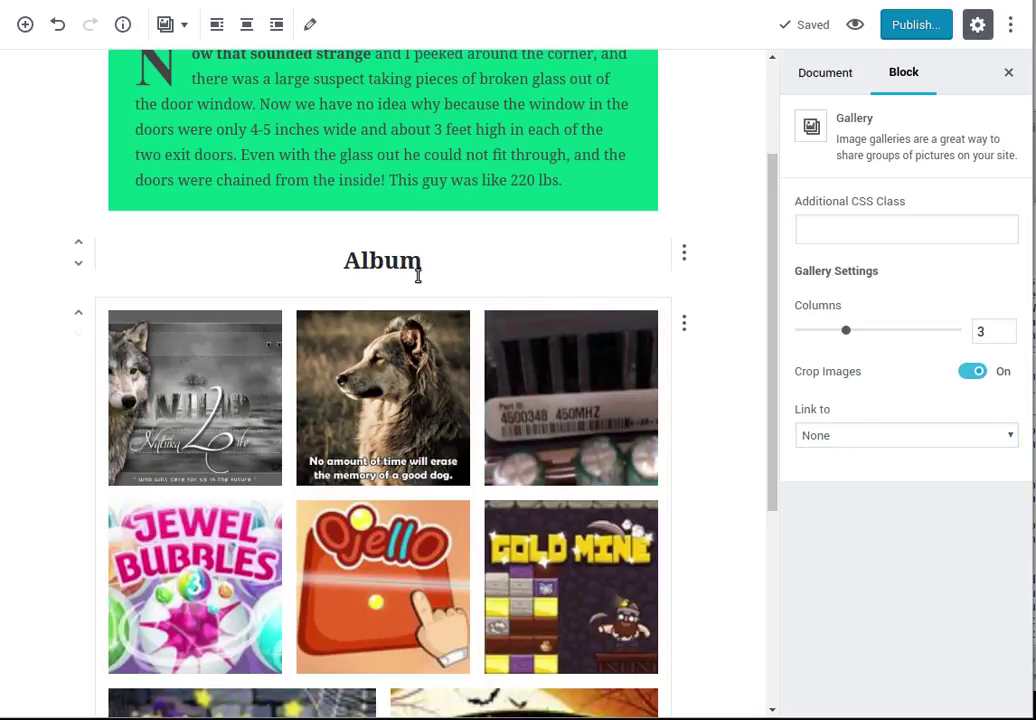
click(684, 328)
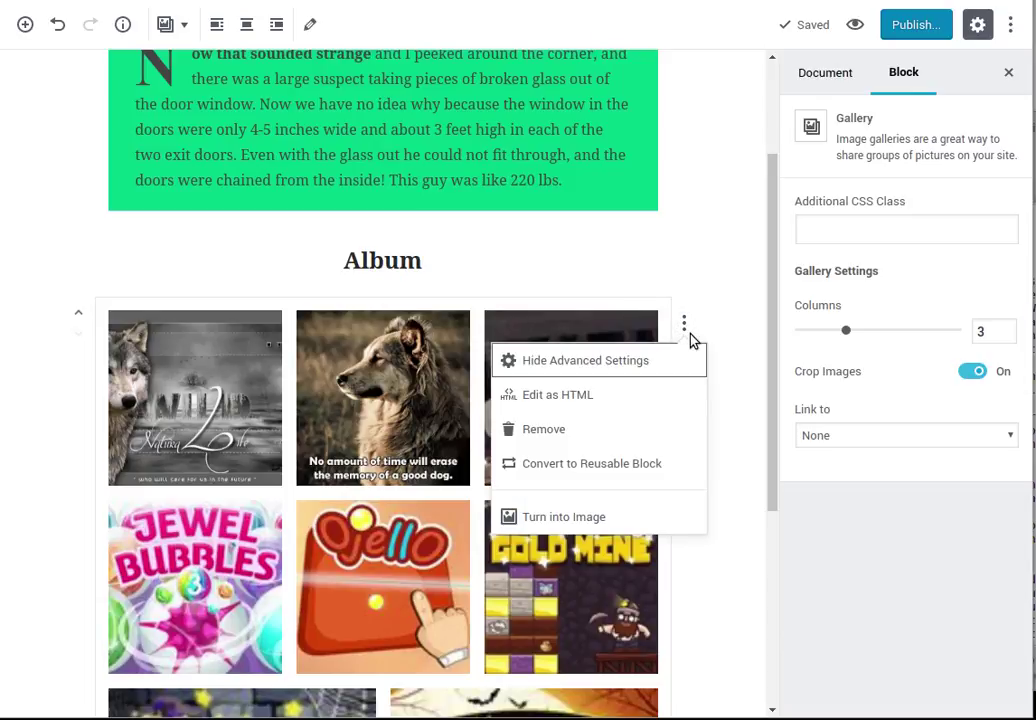
click(736, 580)
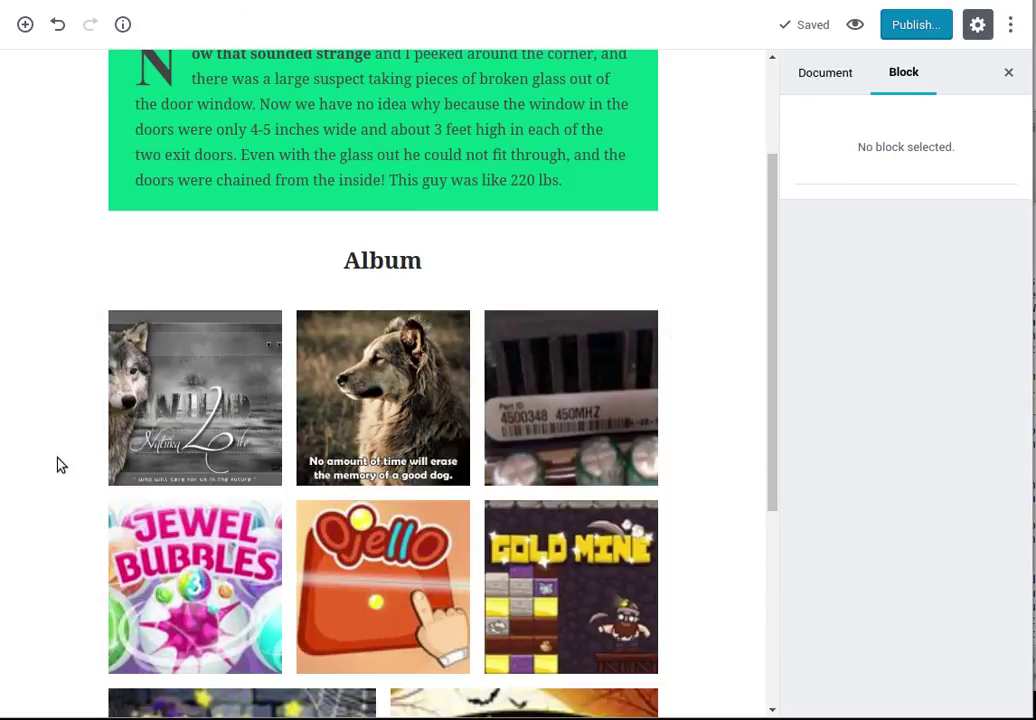
Remove the gallery block and the Album heading block from the post.
scroll(83, 437, down, 4)
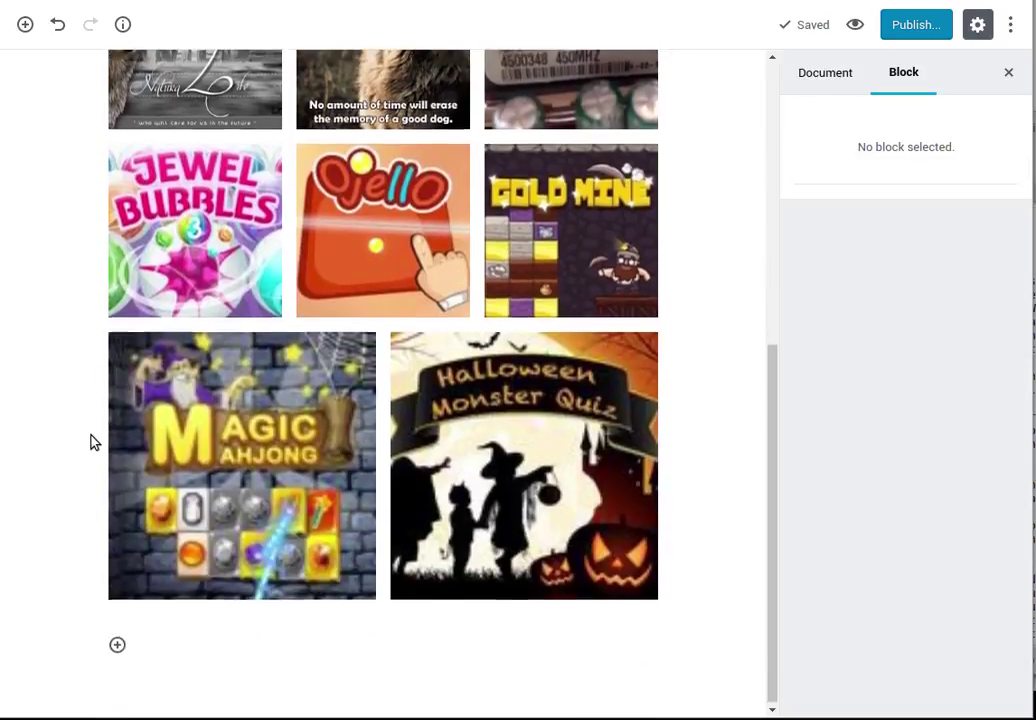
scroll(92, 442, up, 4)
click(685, 256)
click(568, 184)
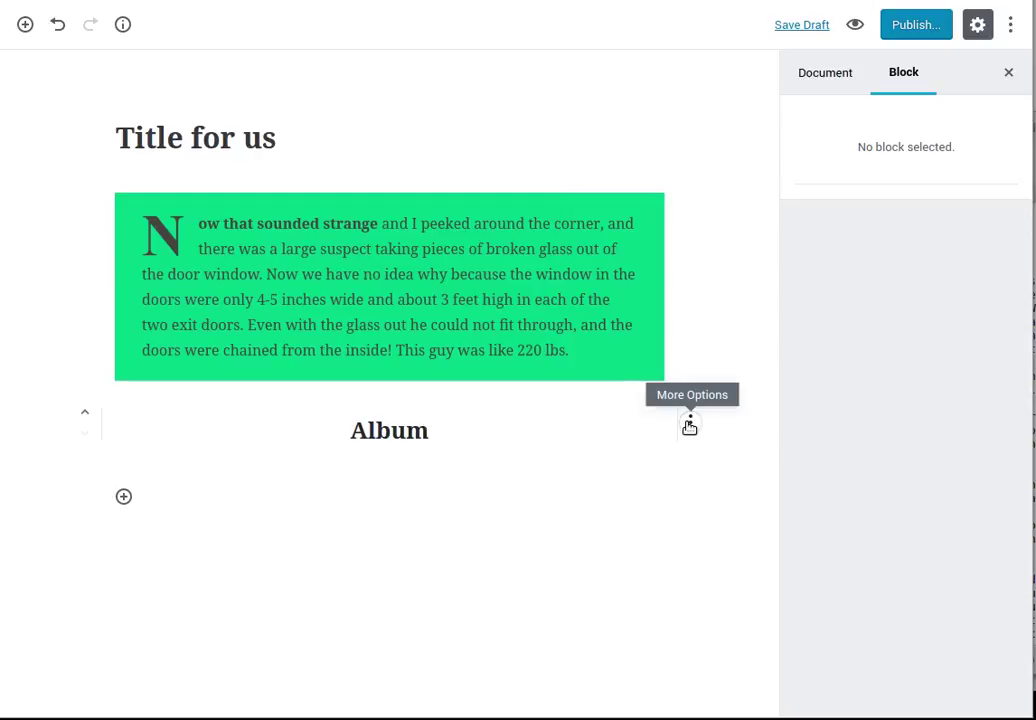
click(690, 423)
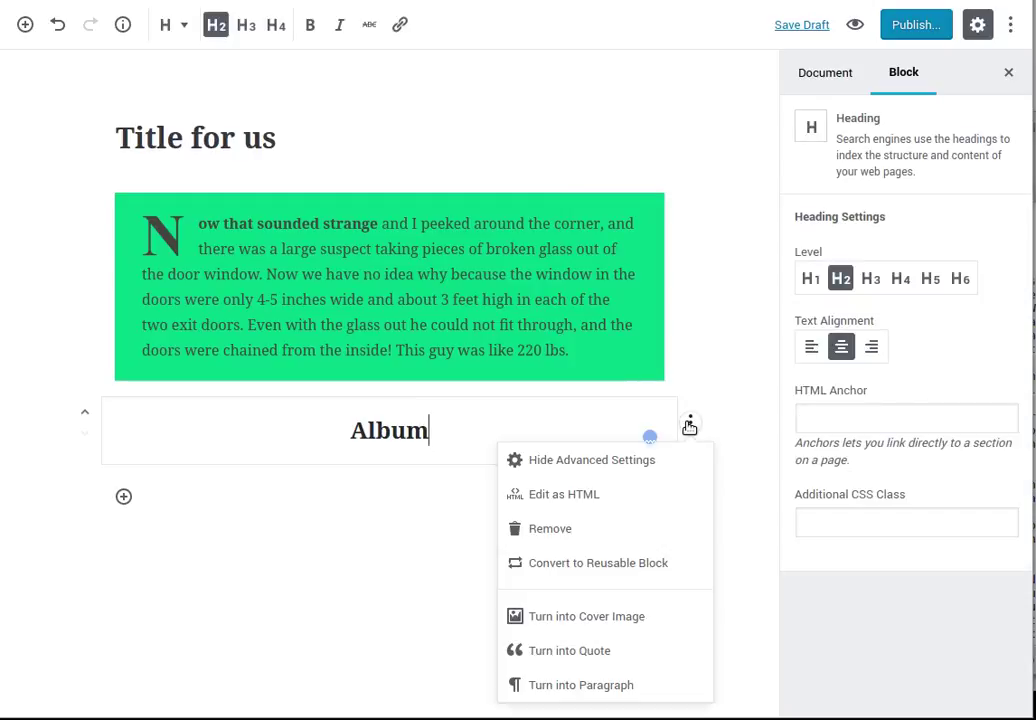
click(576, 530)
Insert an image block below the paragraph using the dog quote picture image-1.png from the media library.
mouse_move(117, 432)
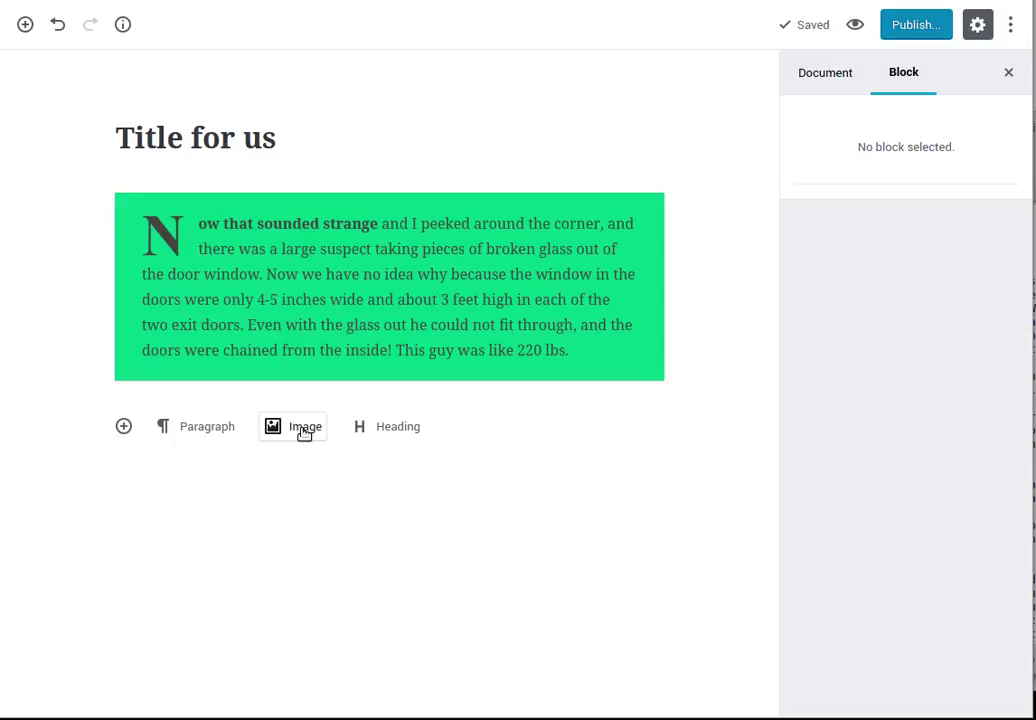
click(304, 428)
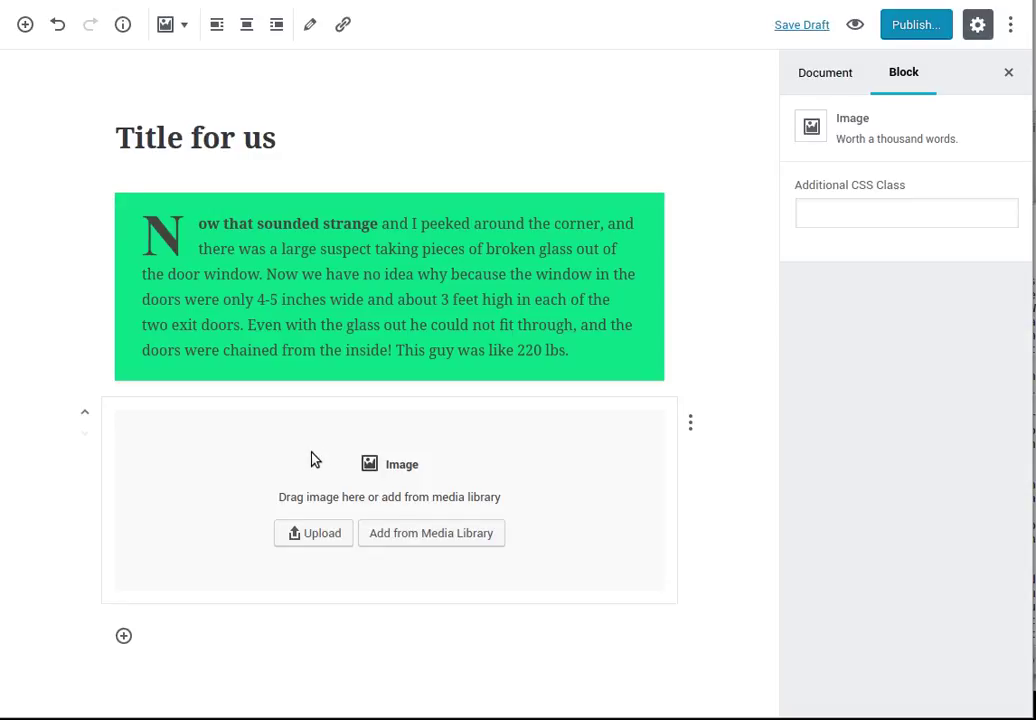
click(382, 533)
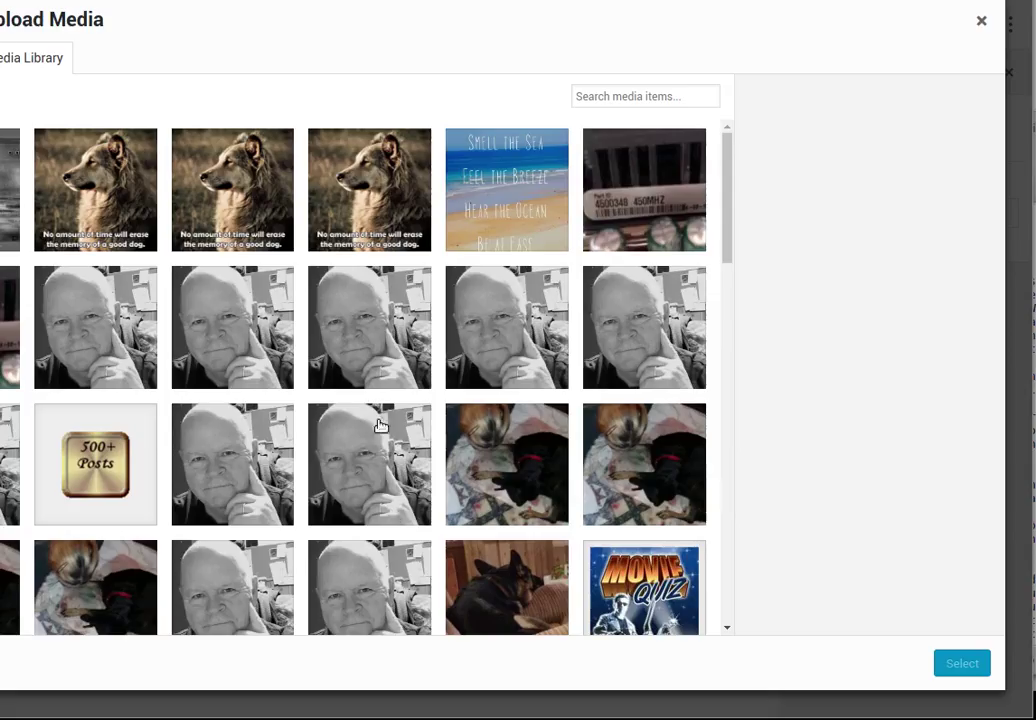
click(71, 169)
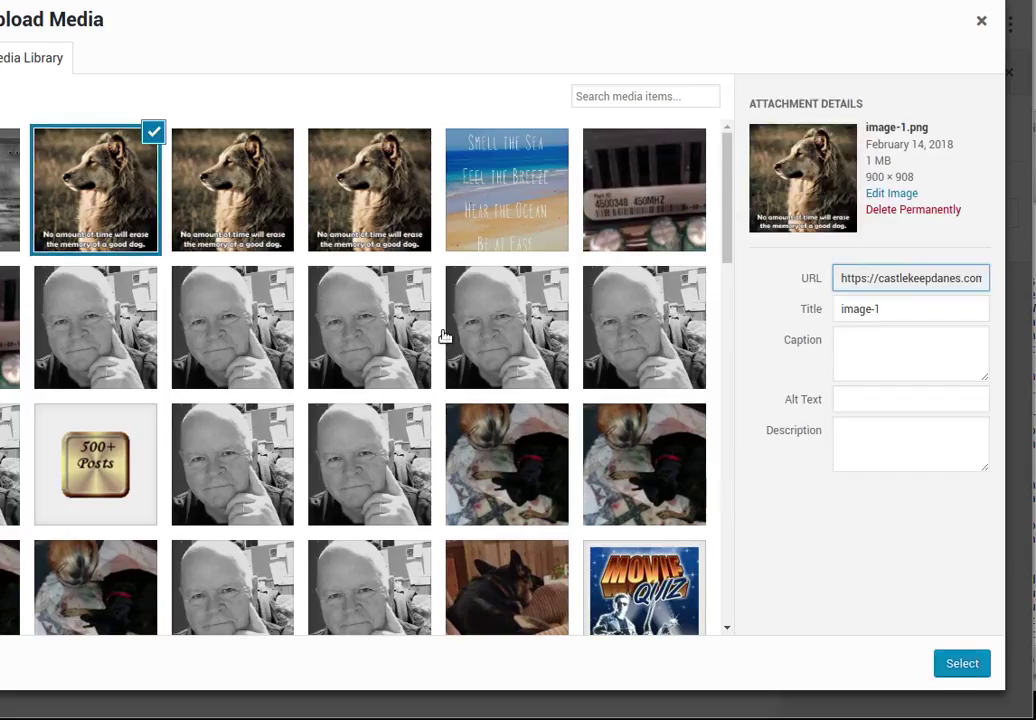
click(960, 665)
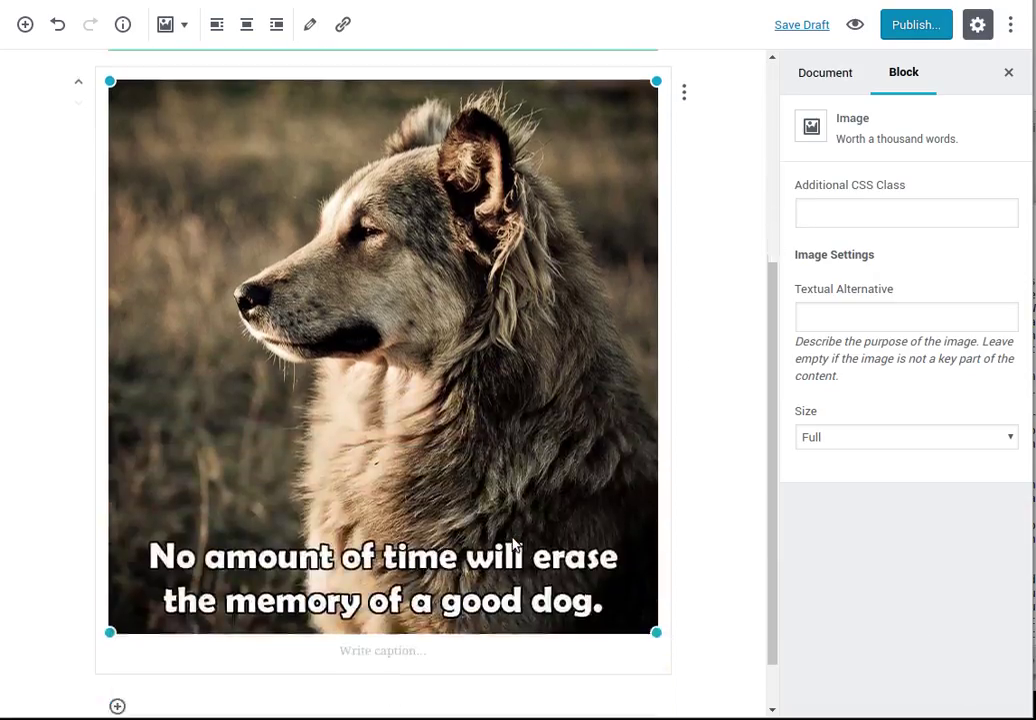
scroll(505, 521, up, 1)
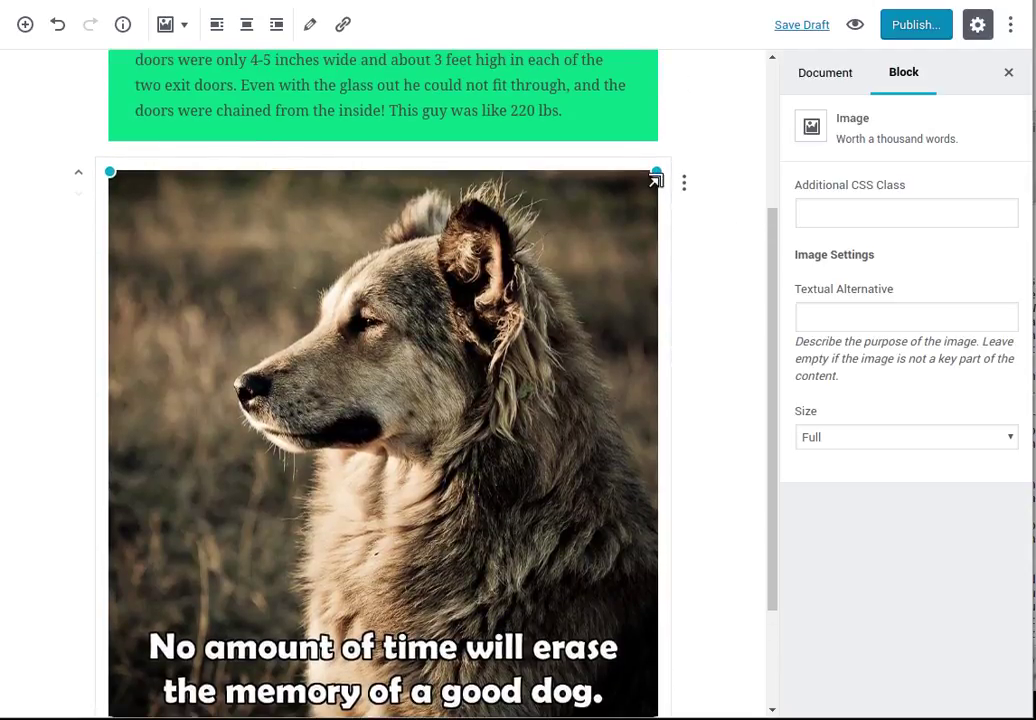
Shrink the dog image to a small thumbnail and paste the copied text into a new paragraph block below it.
drag(649, 181, 44, 571)
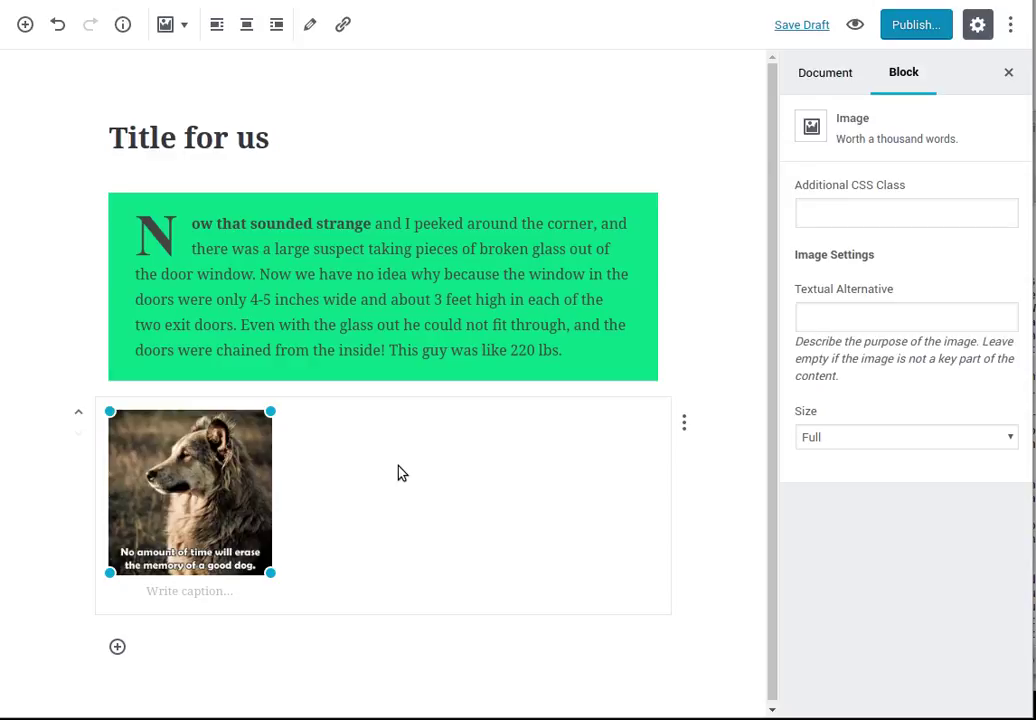
click(157, 646)
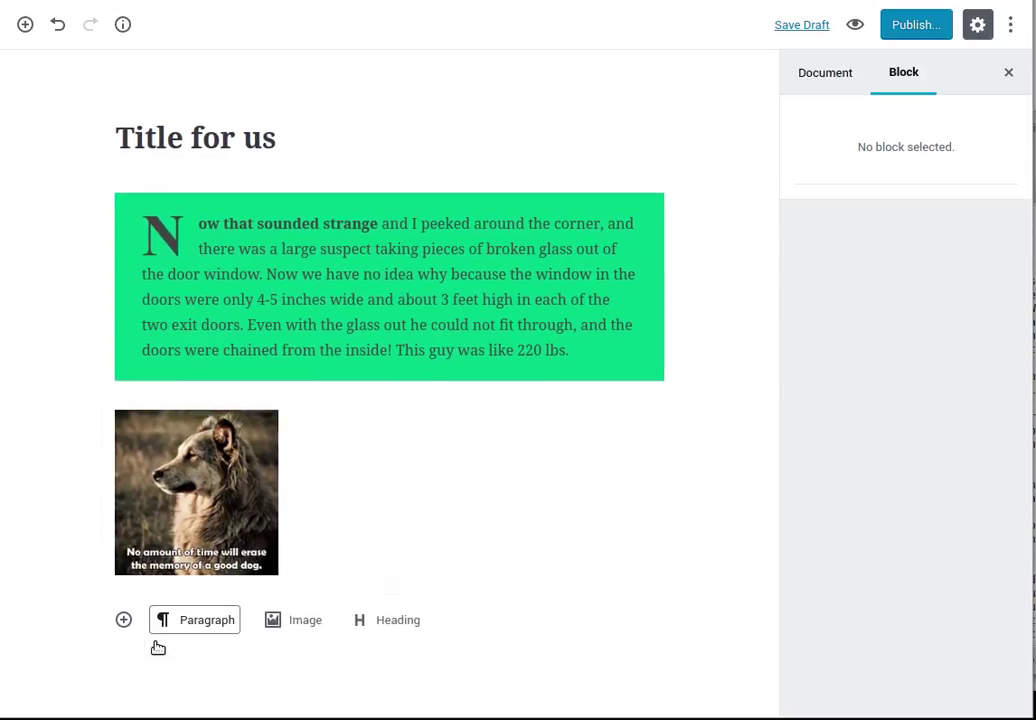
click(215, 620)
right_click(200, 616)
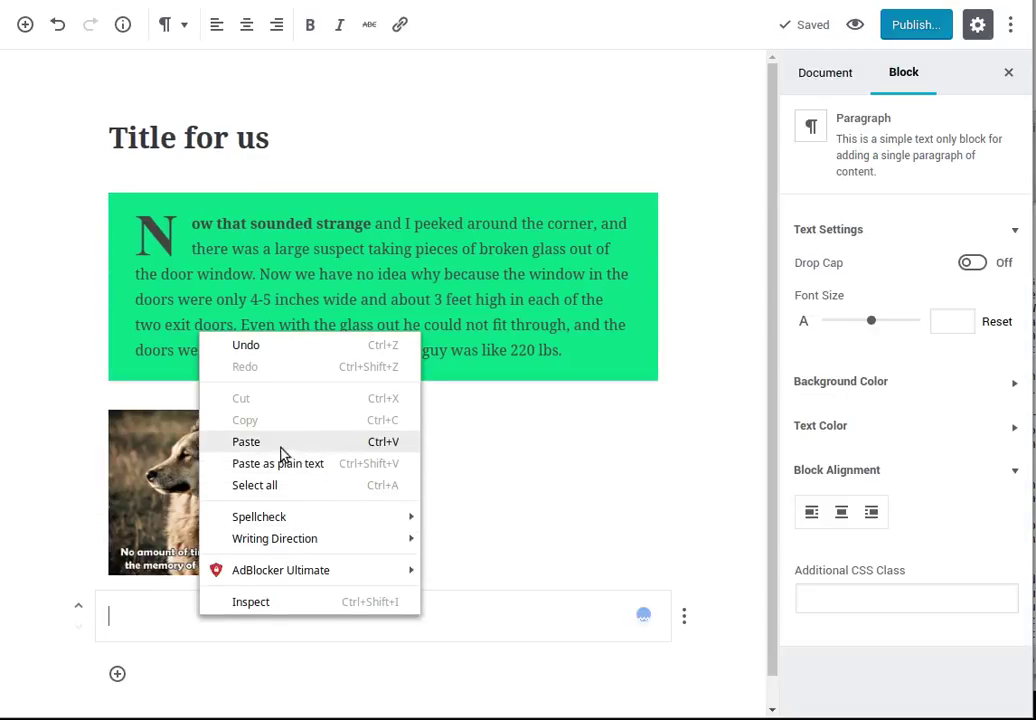
click(266, 442)
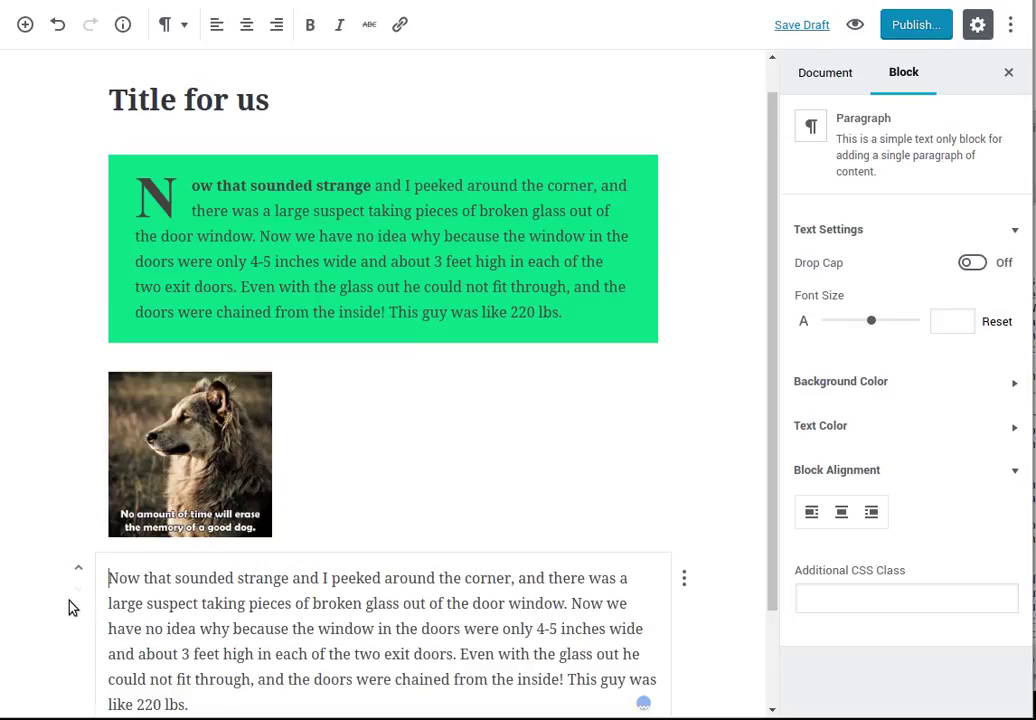
scroll(80, 607, down, 1)
scroll(90, 608, down, 1)
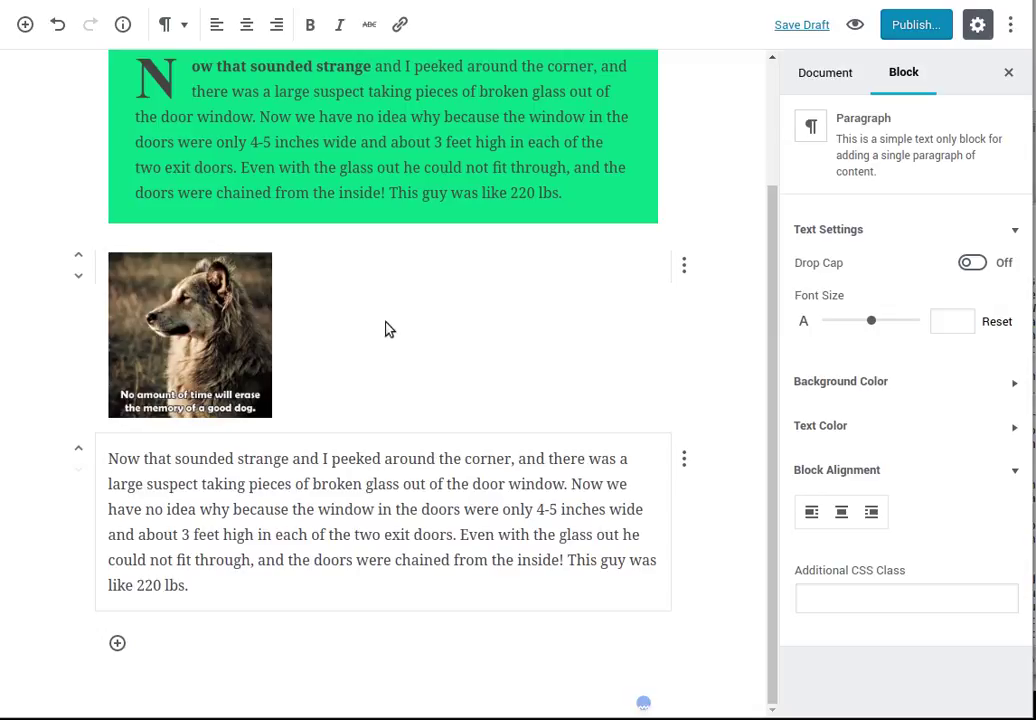
Save the draft and align the dog image right so the paragraph below wraps beside it.
click(421, 344)
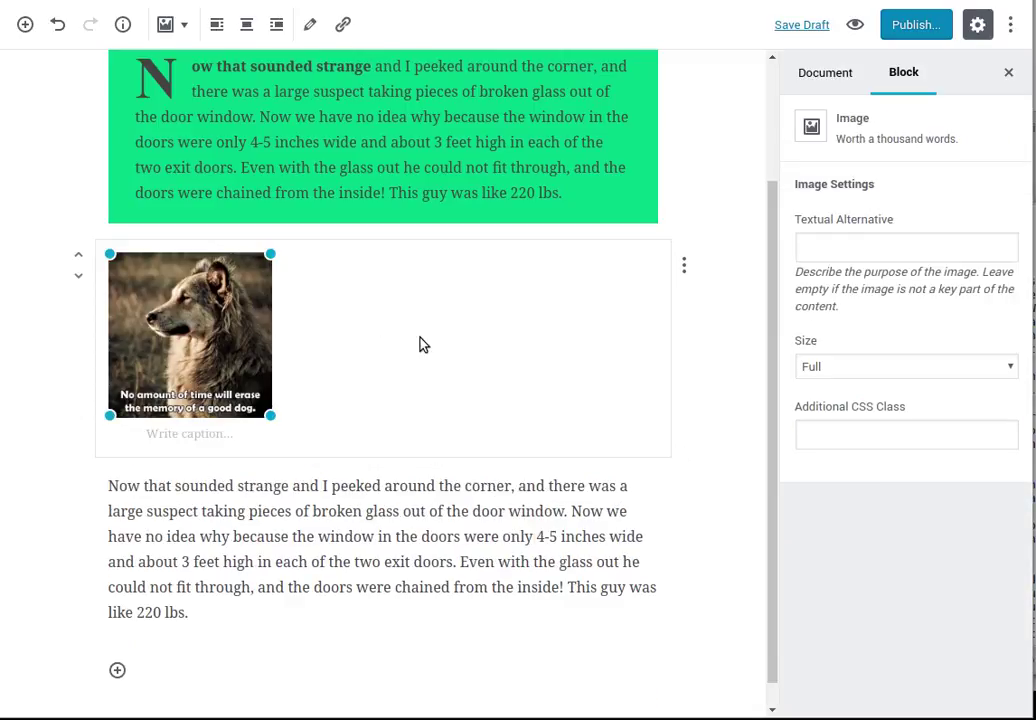
key(ctrl+s)
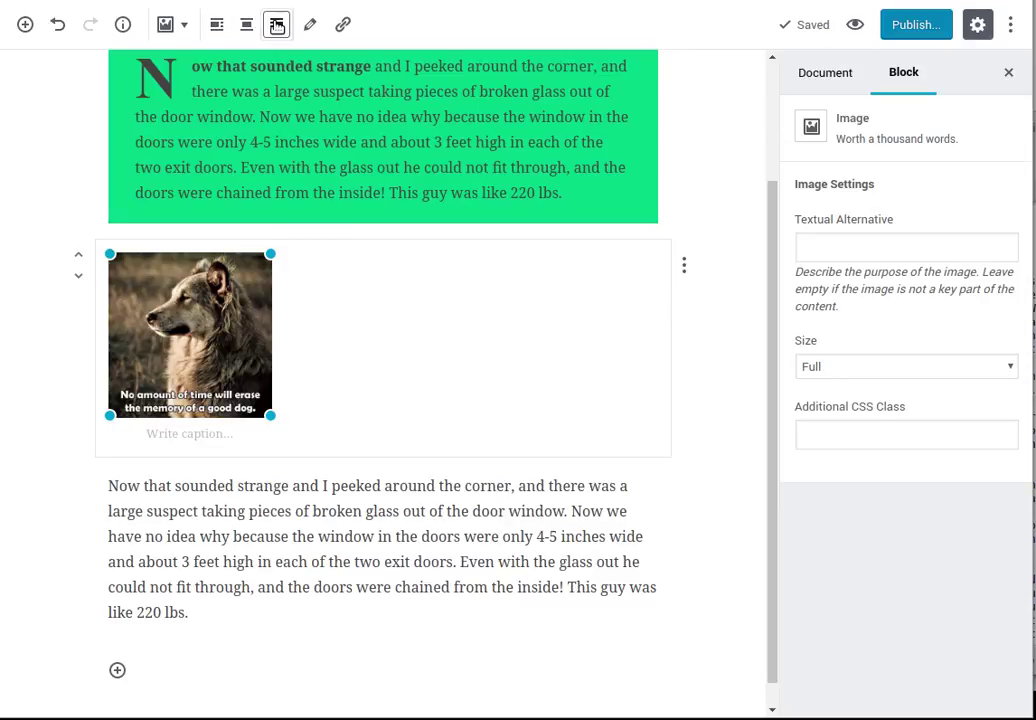
click(277, 25)
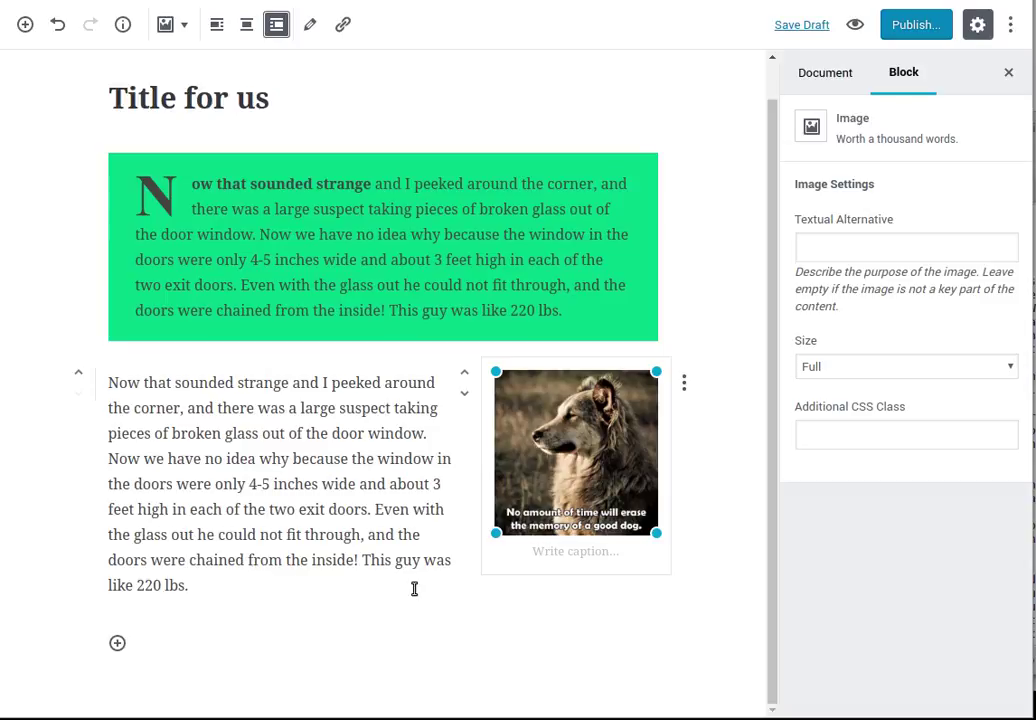
Add another paragraph block at the end of the post and paste the copied text into it.
mouse_move(357, 657)
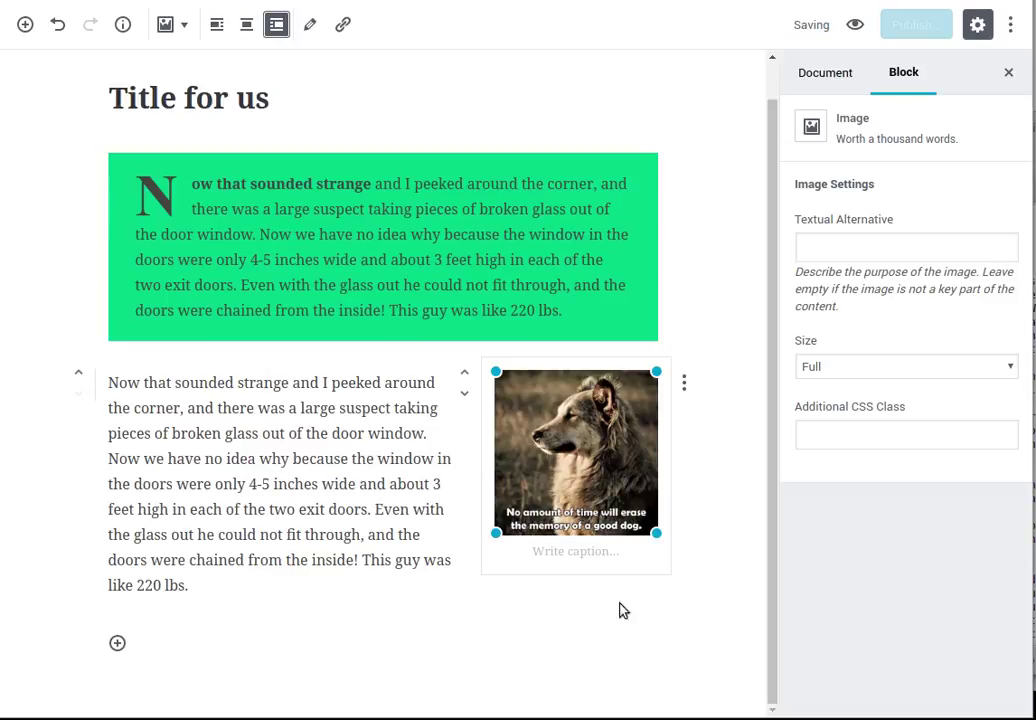
click(208, 653)
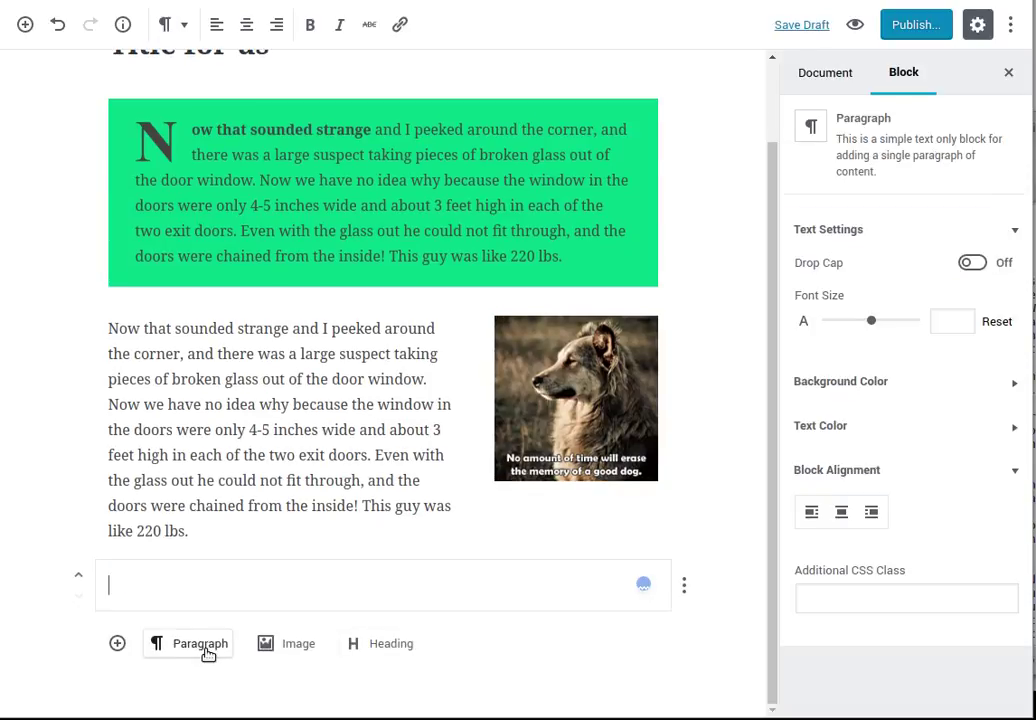
right_click(176, 581)
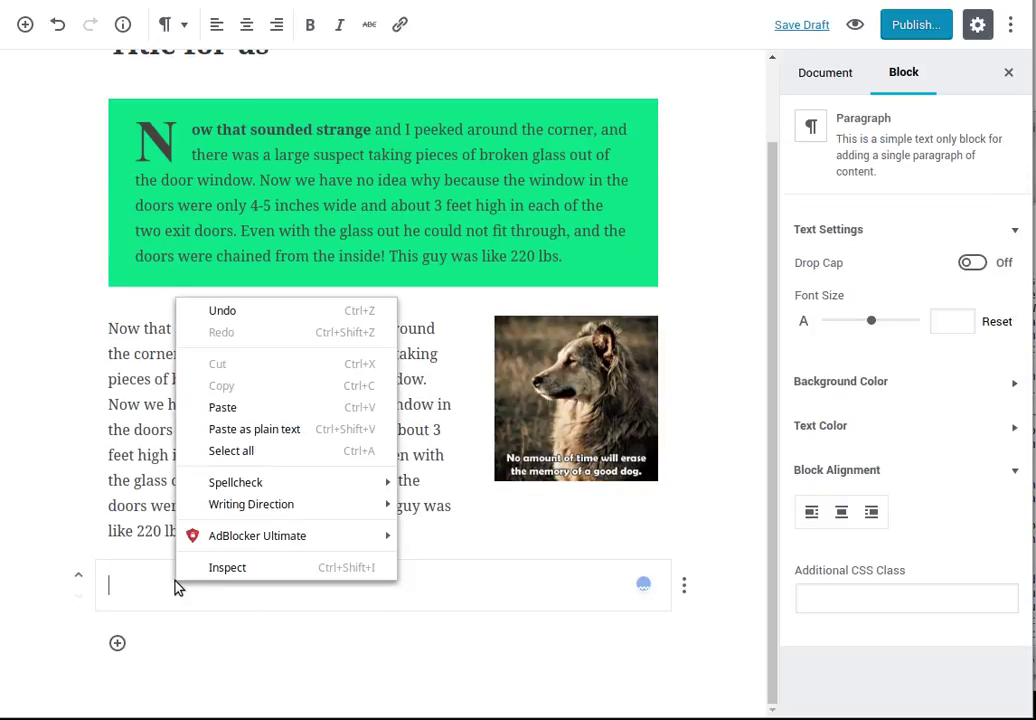
click(268, 408)
scroll(238, 650, down, 1)
Insert the dog quote picture from the media library below the last paragraph and shrink it to a small thumbnail.
mouse_move(173, 650)
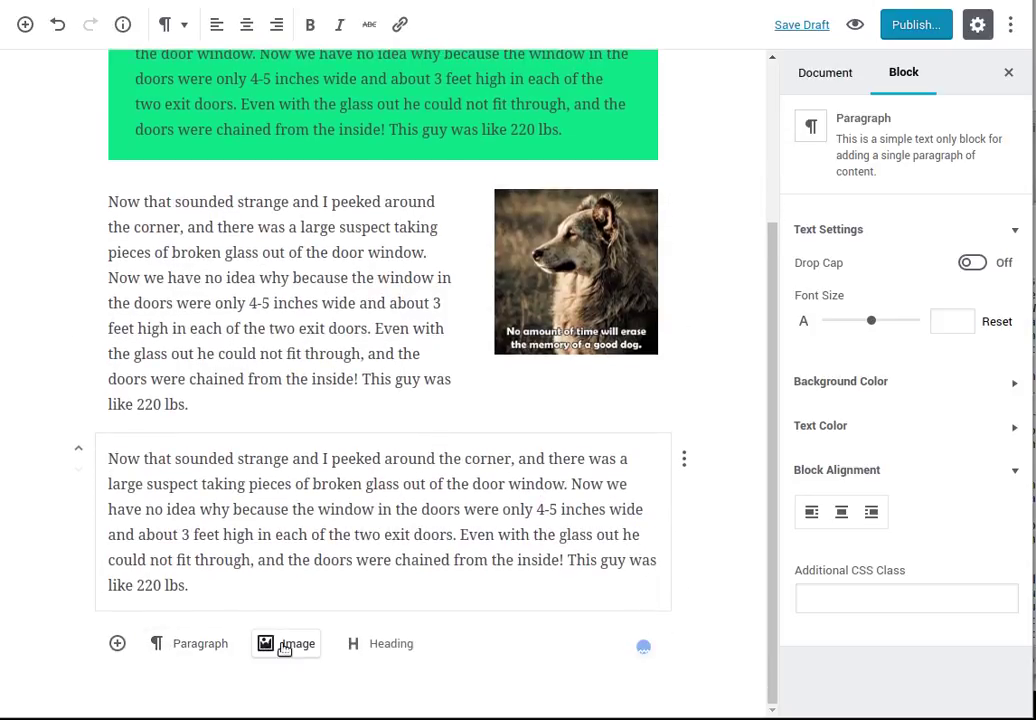
click(284, 645)
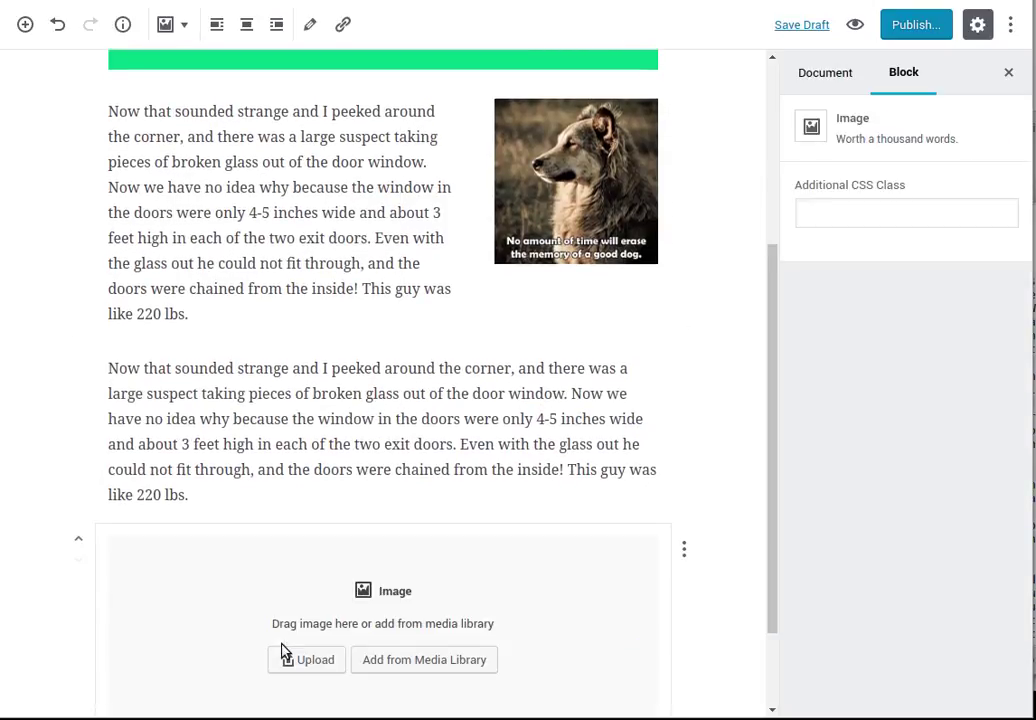
click(404, 664)
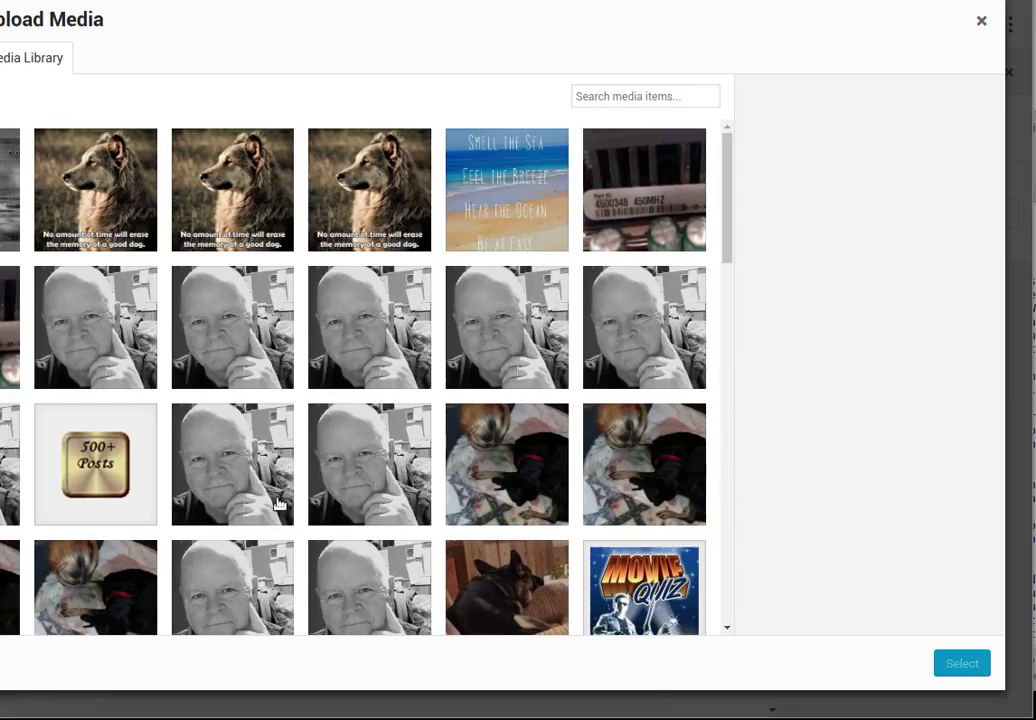
click(127, 162)
click(946, 663)
scroll(405, 630, down, 5)
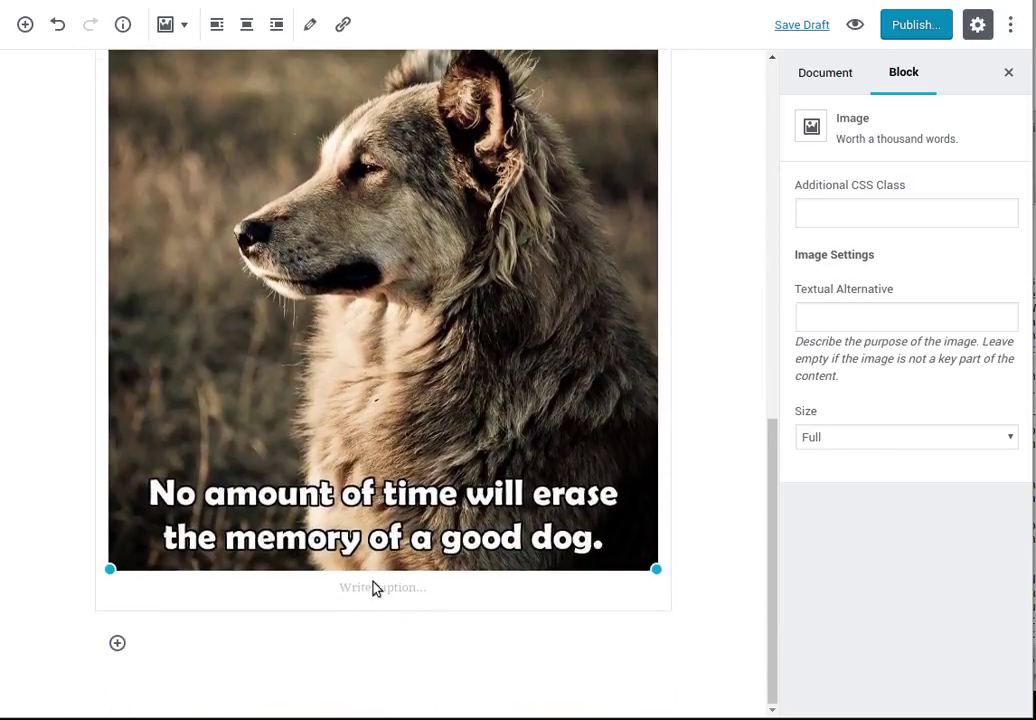
scroll(366, 522, up, 1)
scroll(366, 522, up, 2)
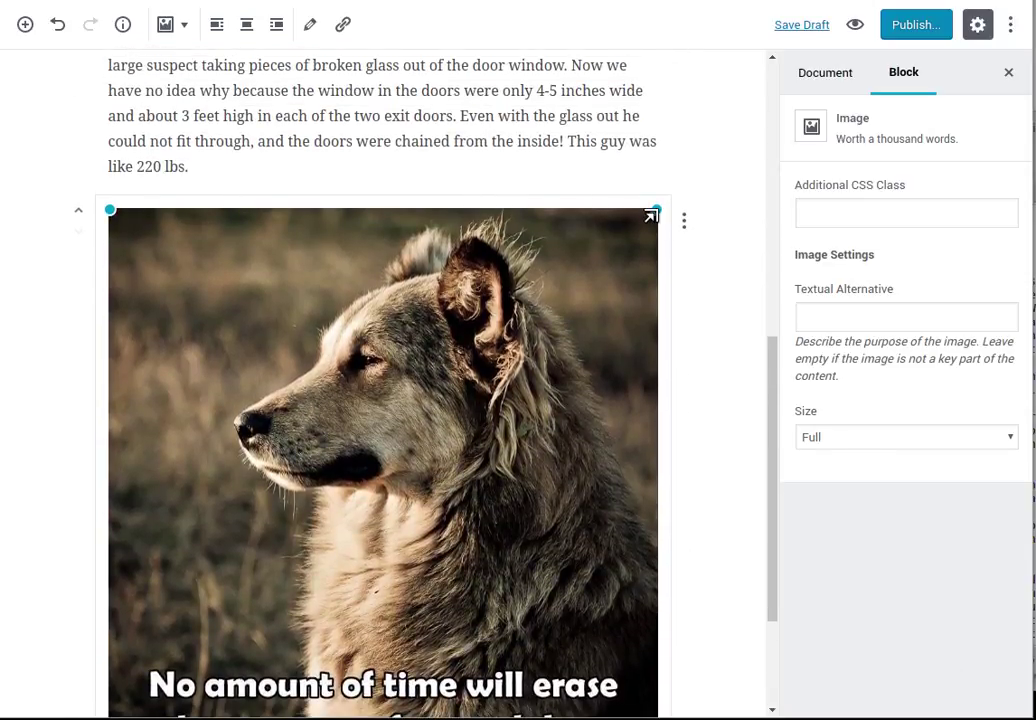
drag(651, 216, 104, 627)
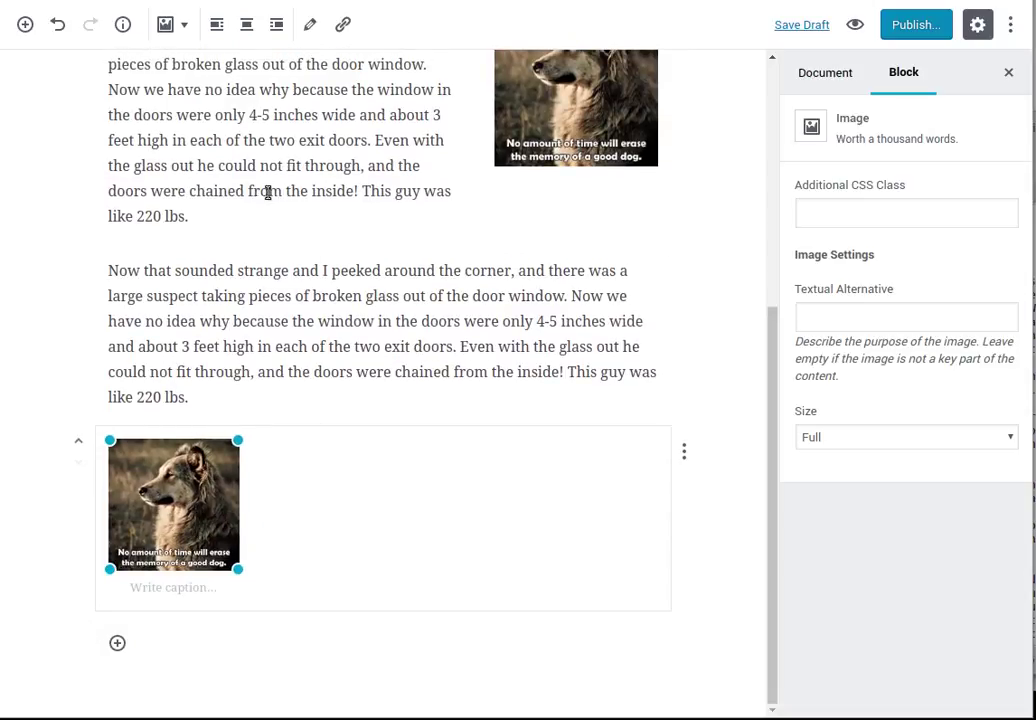
Align the second dog image right and move it above the last paragraph so the text wraps beside it.
click(278, 30)
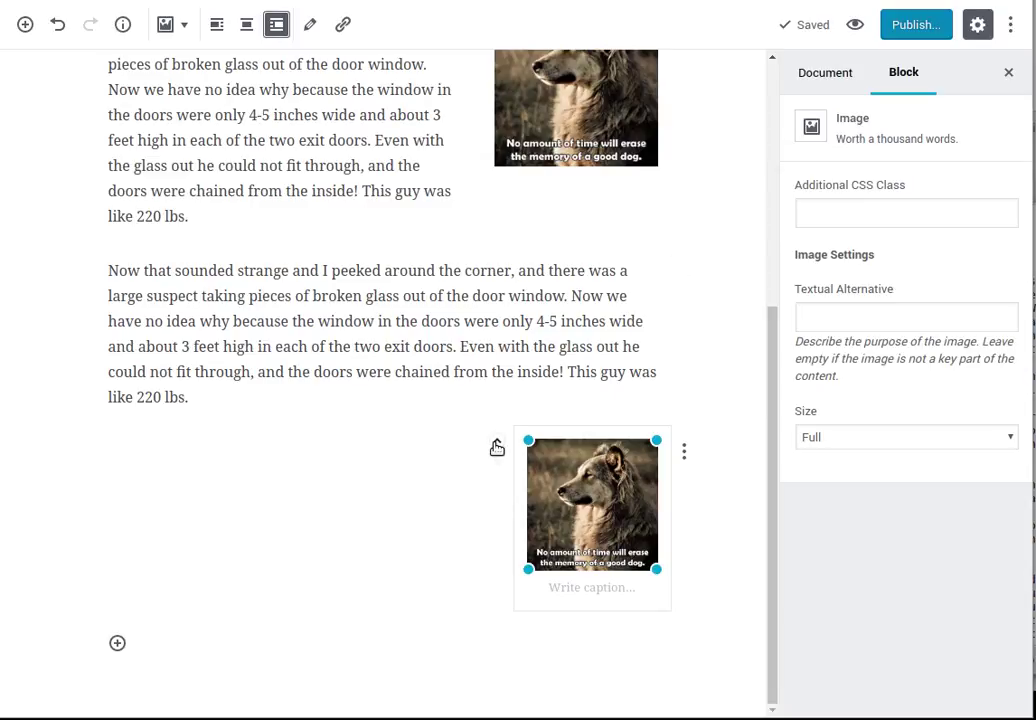
click(497, 443)
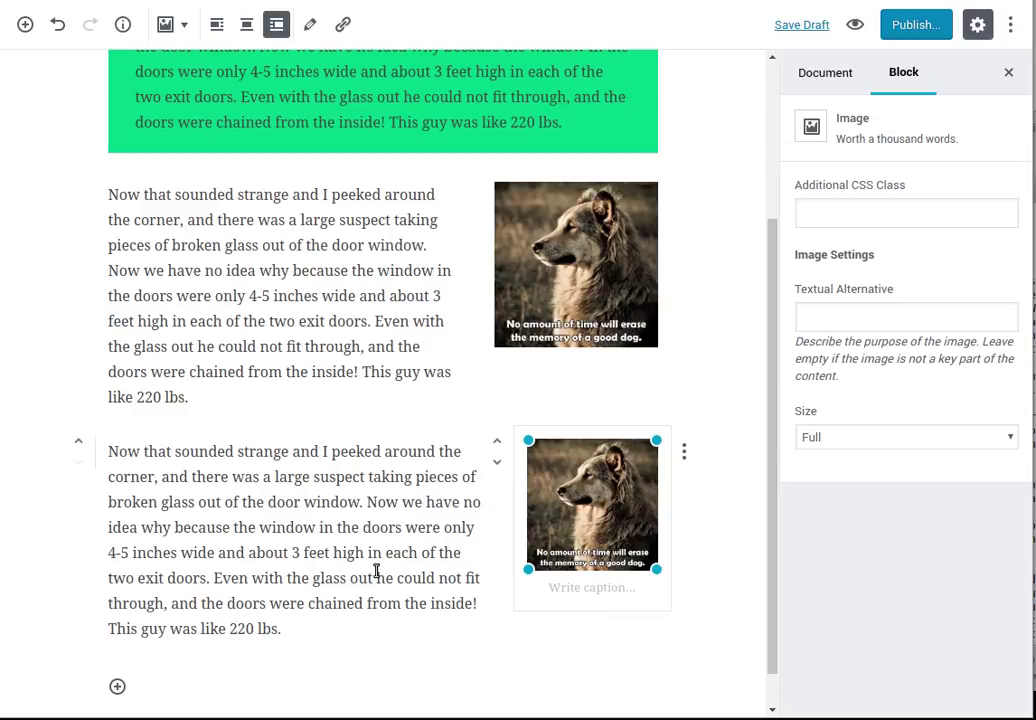
Remove the second dog image block beside the last paragraph.
scroll(377, 578, down, 1)
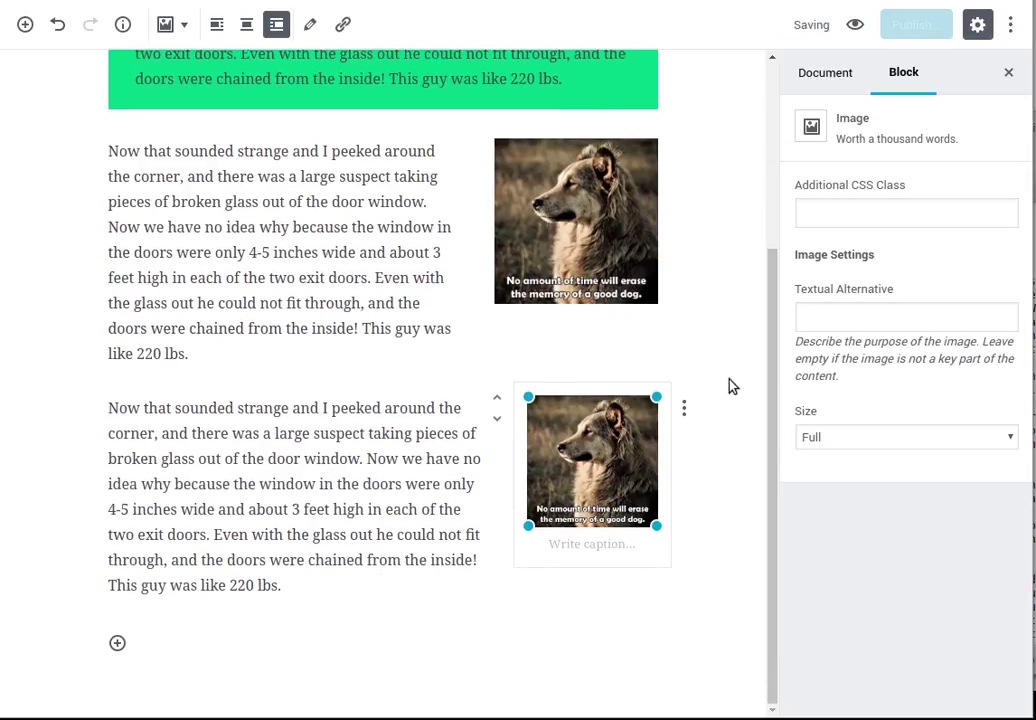
click(684, 416)
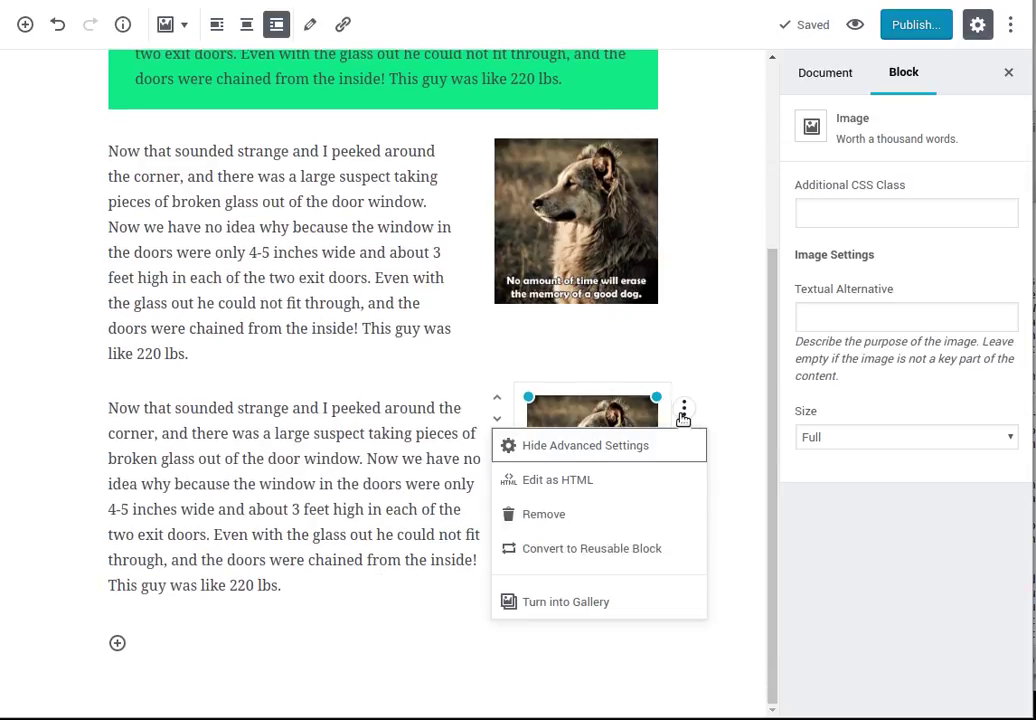
click(545, 516)
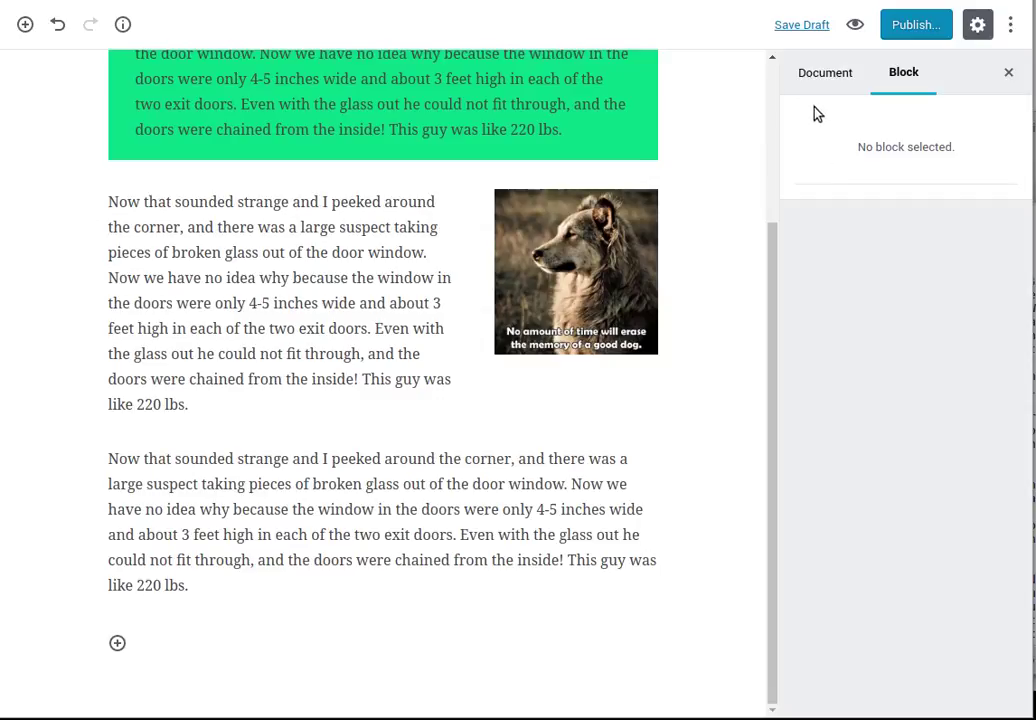
Show the post's document settings and save the draft.
click(820, 74)
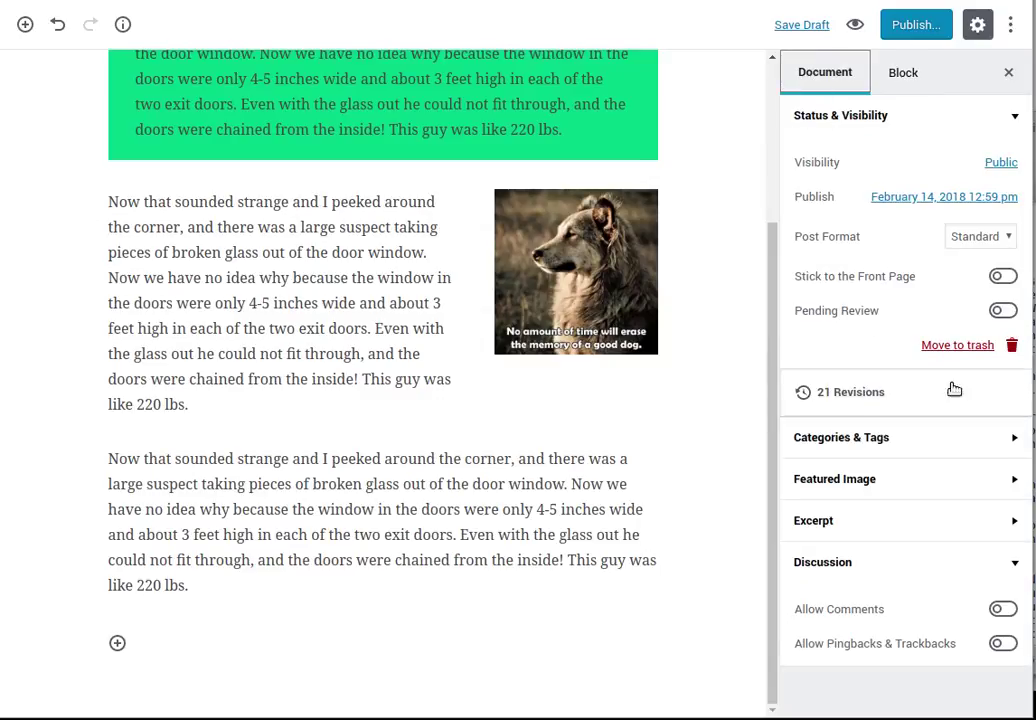
key(ctrl+s)
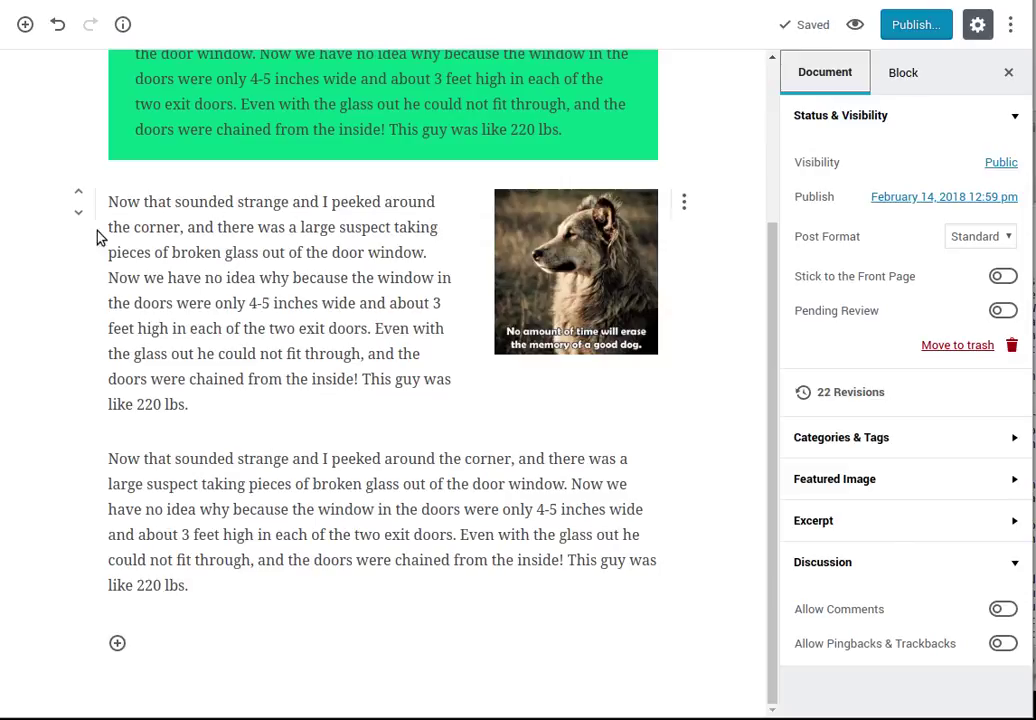
Insert a Classic block from the Formatting blocks below the last paragraph.
mouse_move(117, 645)
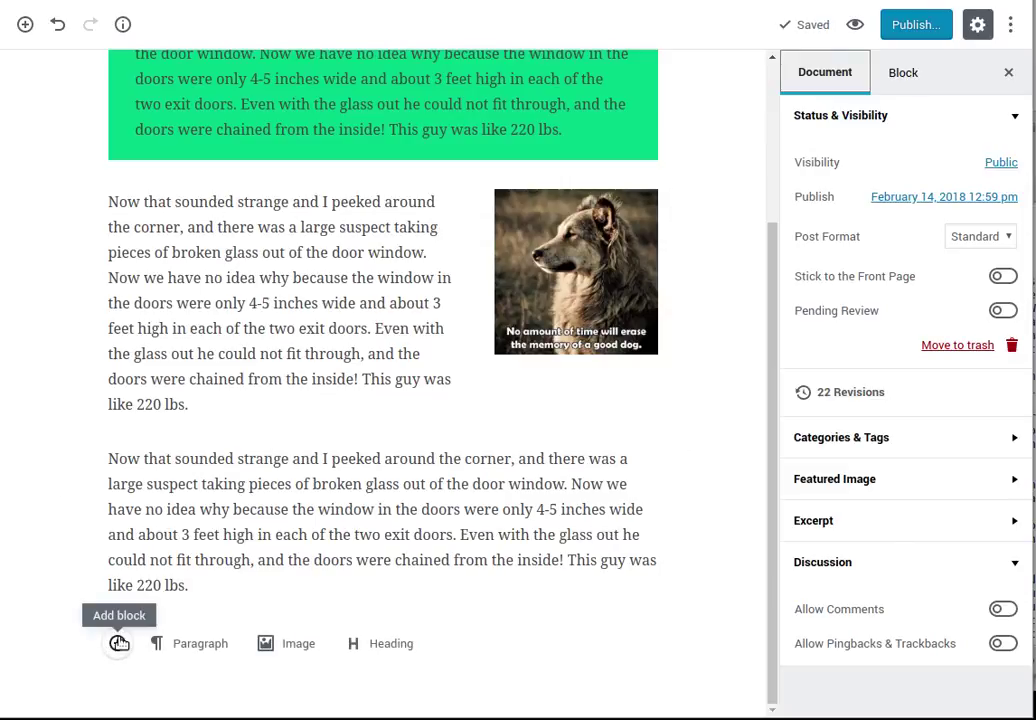
click(116, 644)
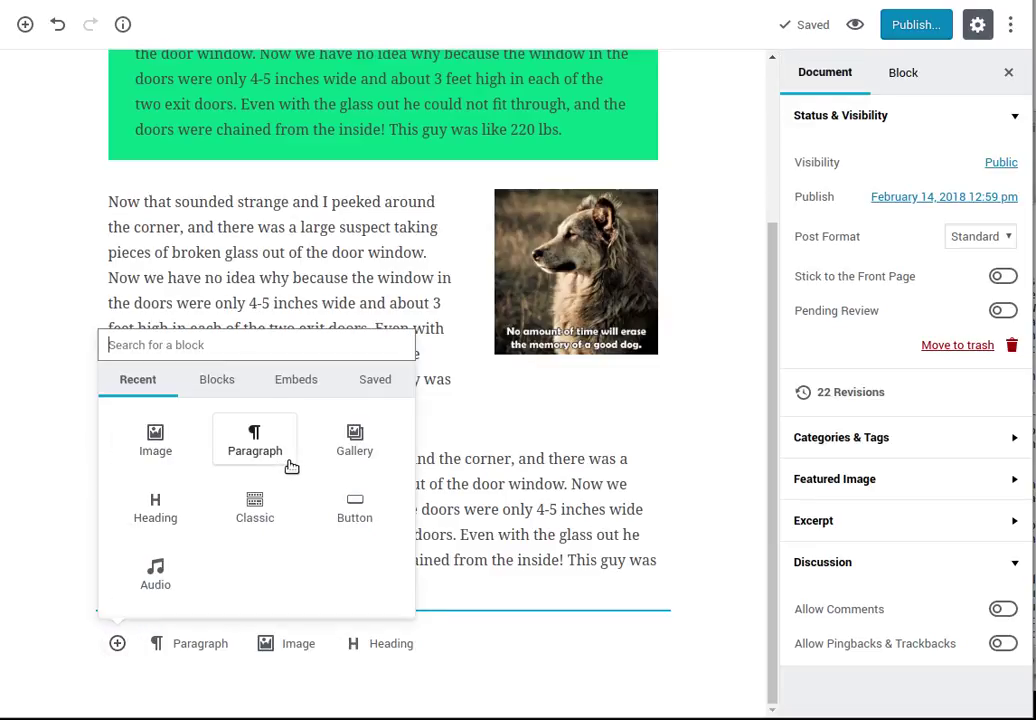
click(216, 386)
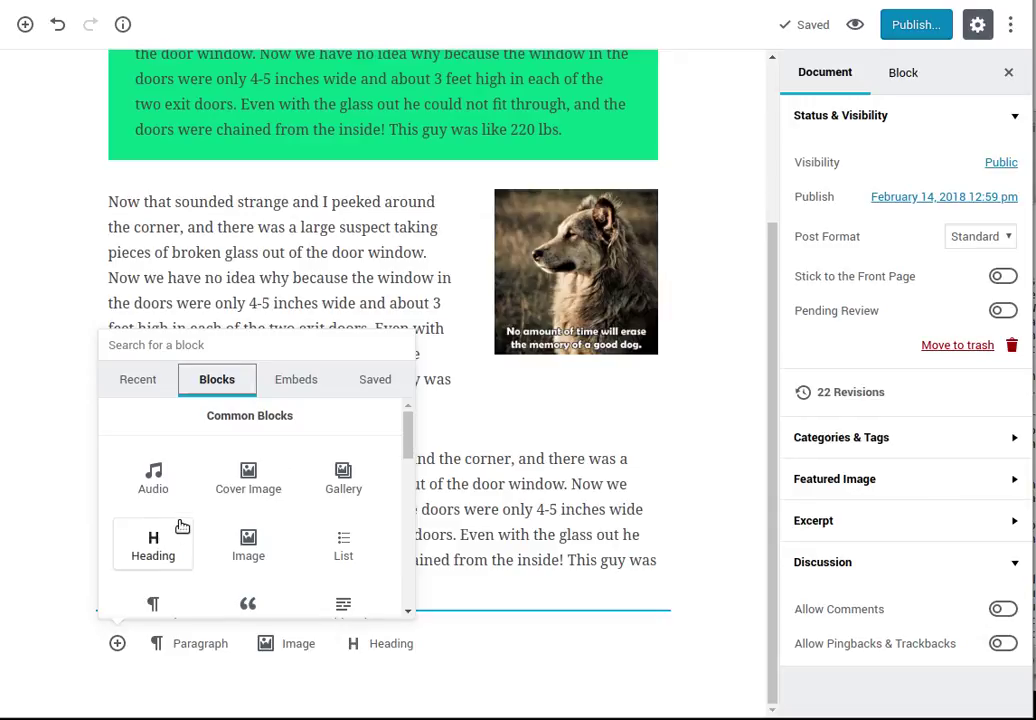
scroll(178, 527, down, 3)
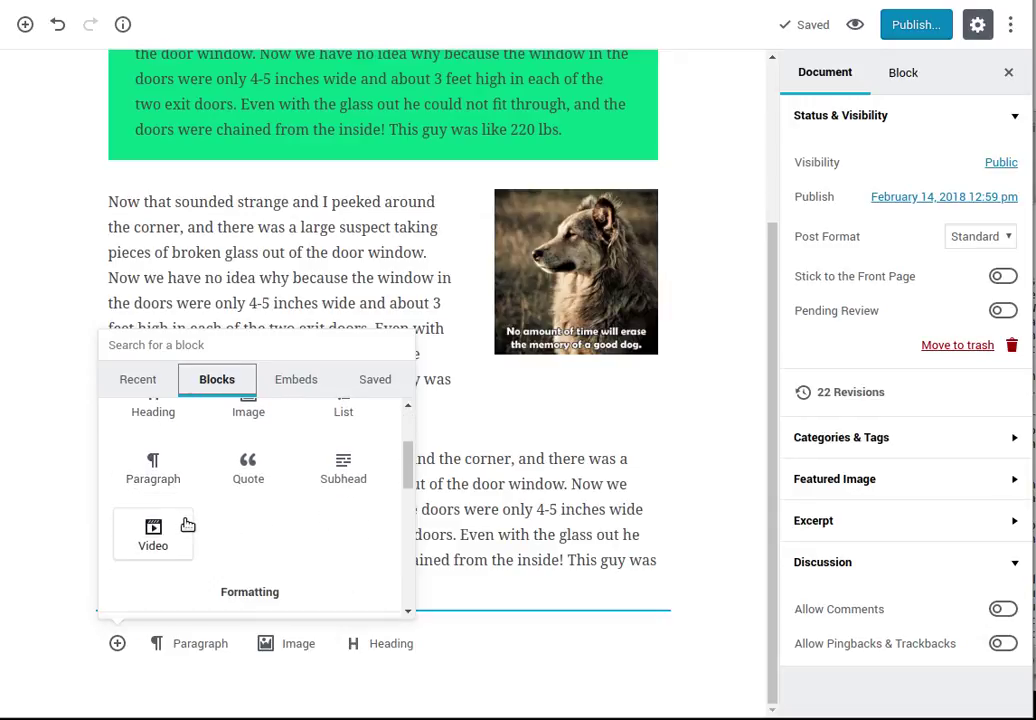
scroll(200, 524, down, 1)
scroll(200, 524, down, 4)
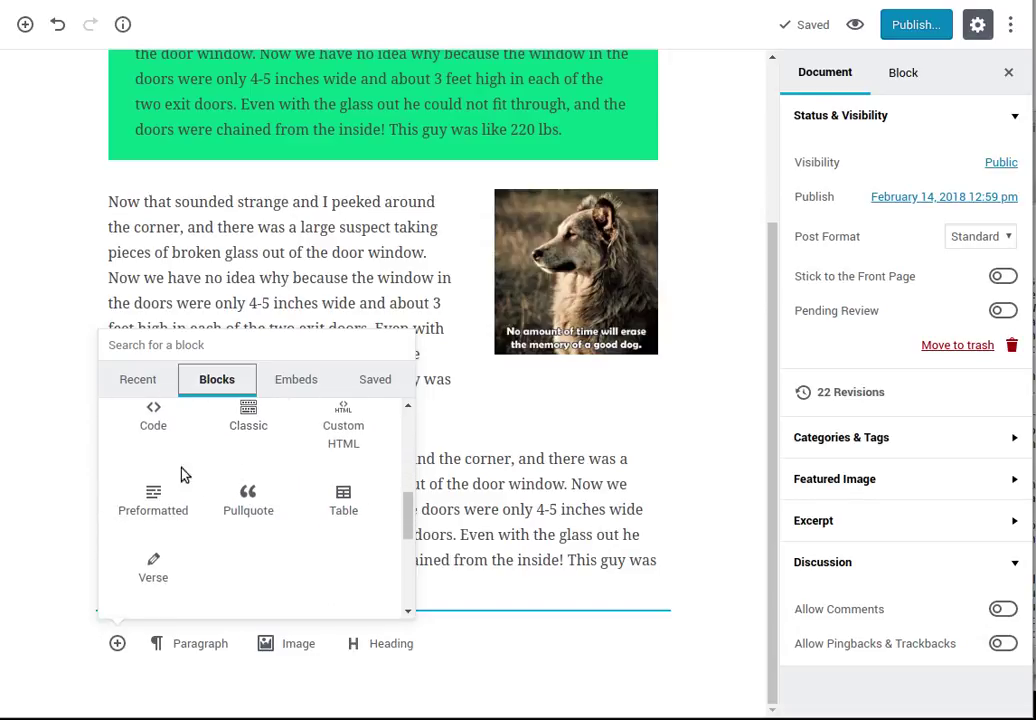
scroll(243, 469, up, 1)
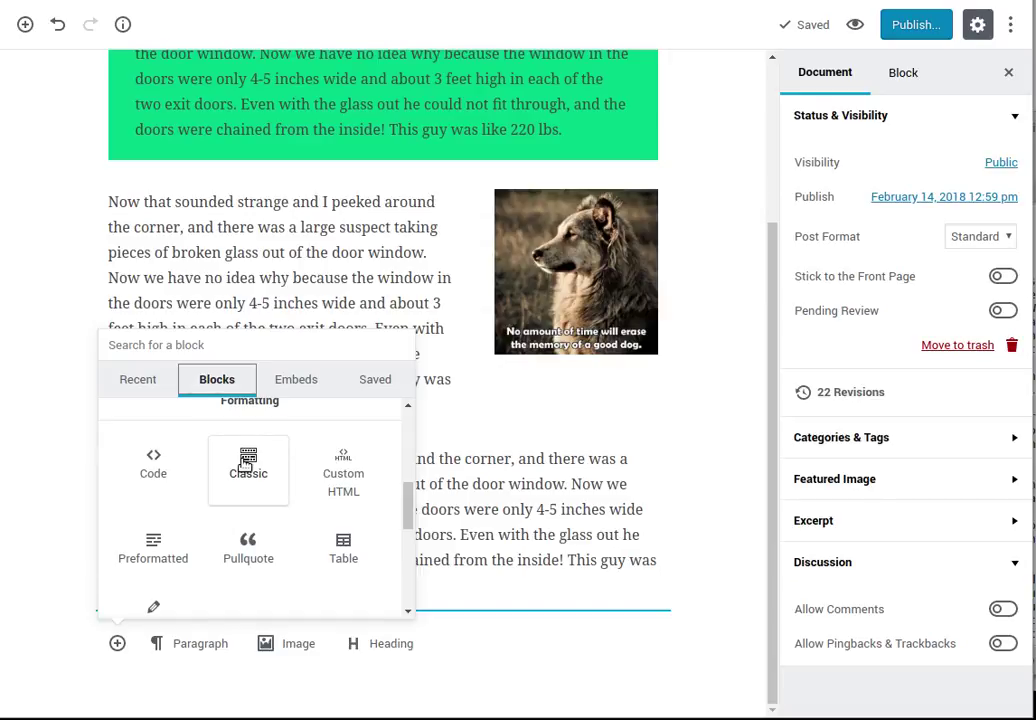
click(245, 465)
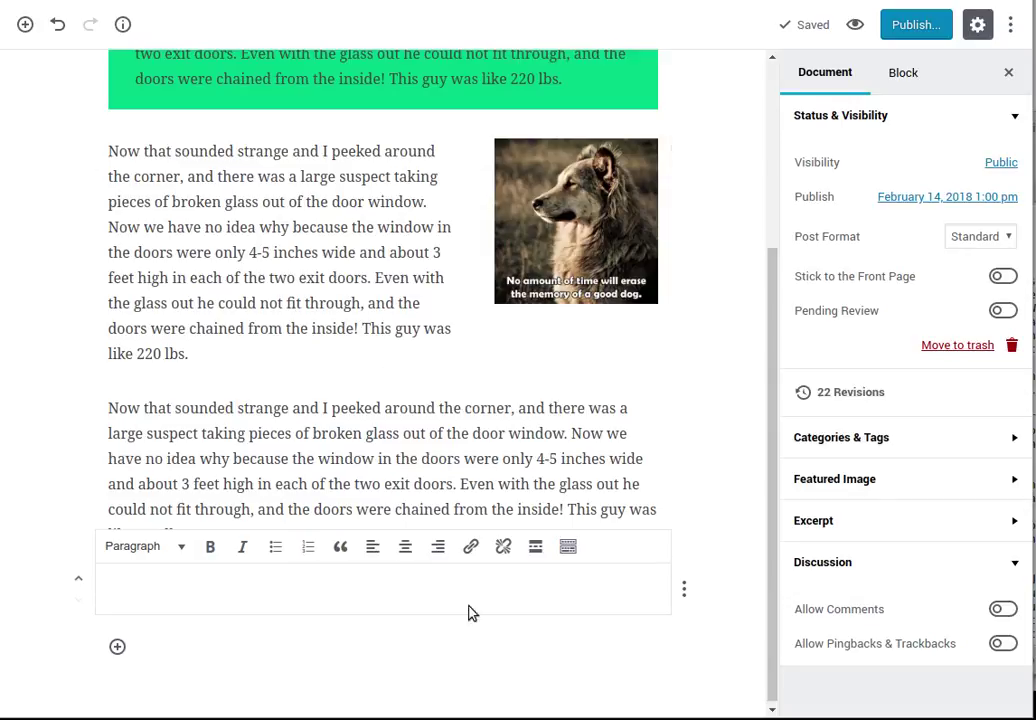
Remove the empty Classic block from the end of the post.
click(190, 594)
click(684, 589)
click(571, 519)
Insert a Text Columns block from the Layout Blocks below the last paragraph.
click(117, 643)
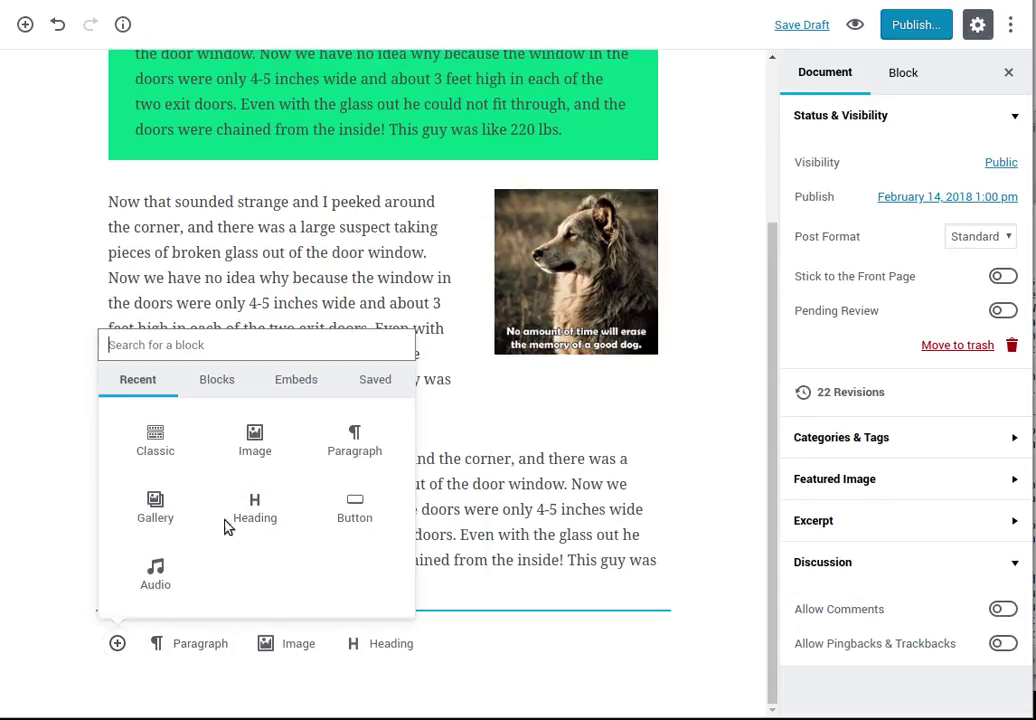
click(216, 380)
scroll(208, 529, down, 2)
scroll(208, 529, down, 3)
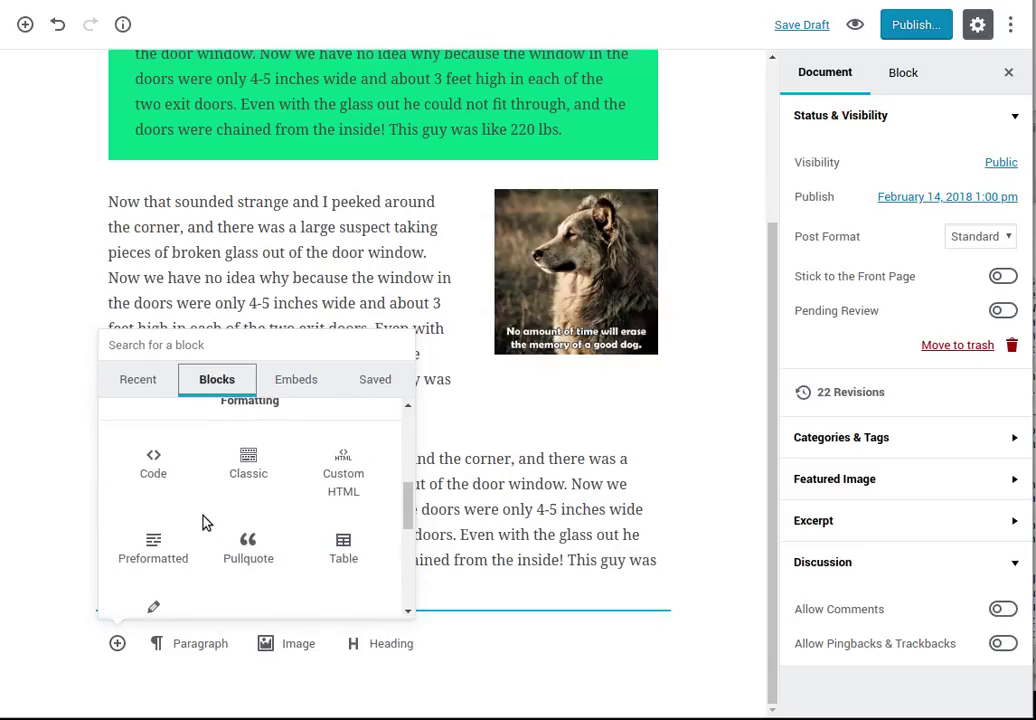
scroll(204, 522, down, 1)
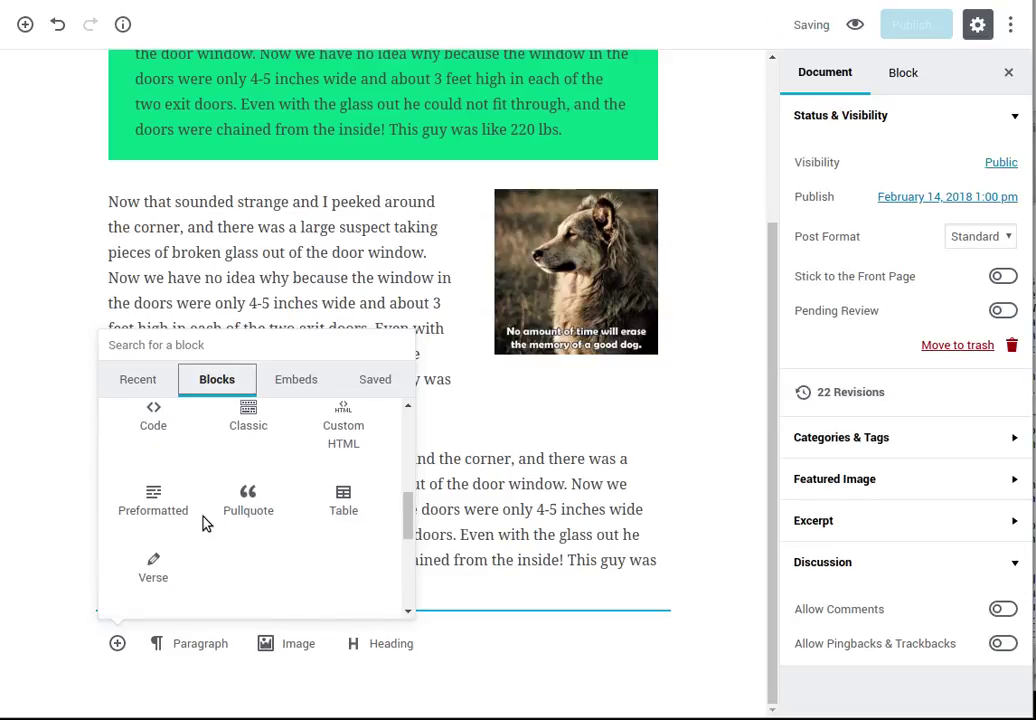
scroll(204, 522, down, 5)
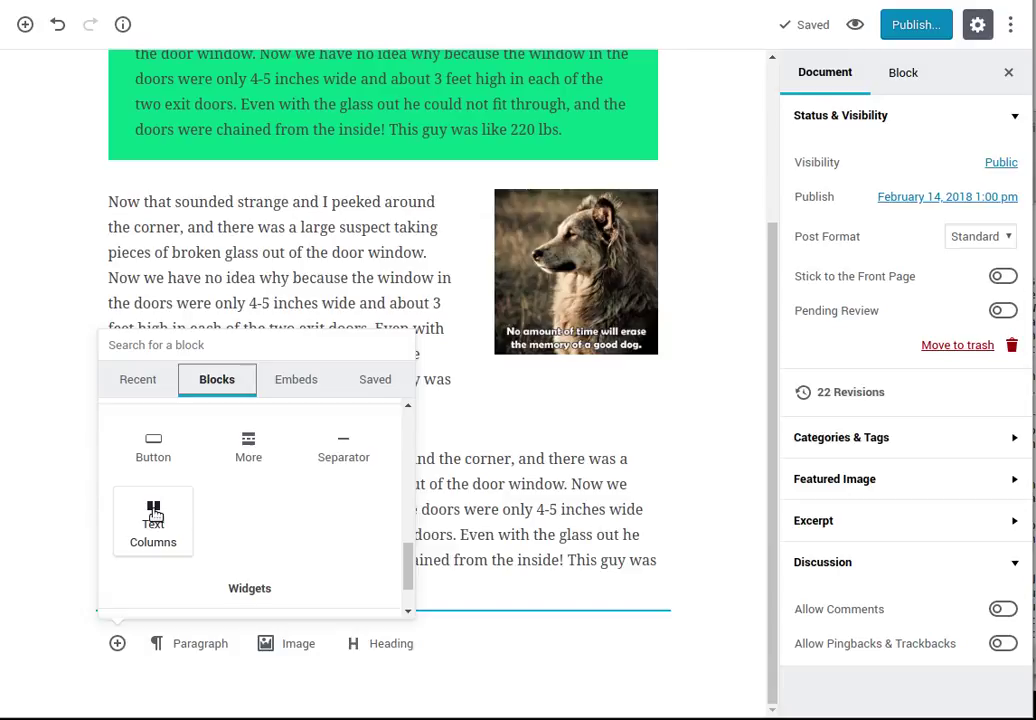
click(153, 518)
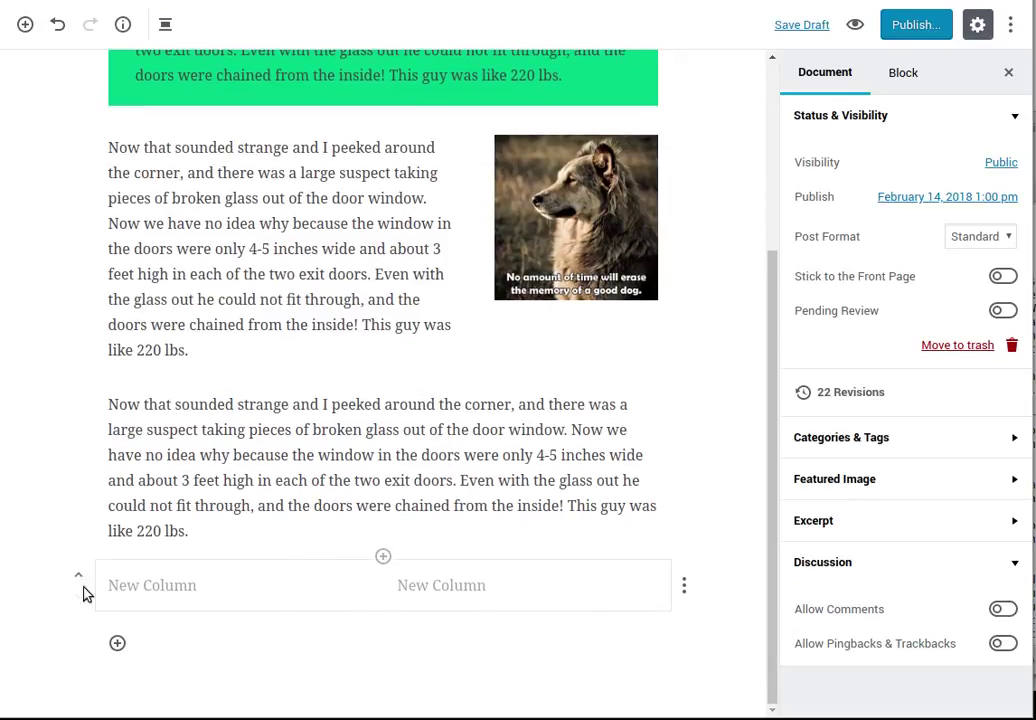
Paste the copied paragraph text into both columns of the Text Columns block.
click(158, 585)
right_click(160, 586)
click(206, 412)
click(481, 588)
right_click(483, 584)
click(533, 412)
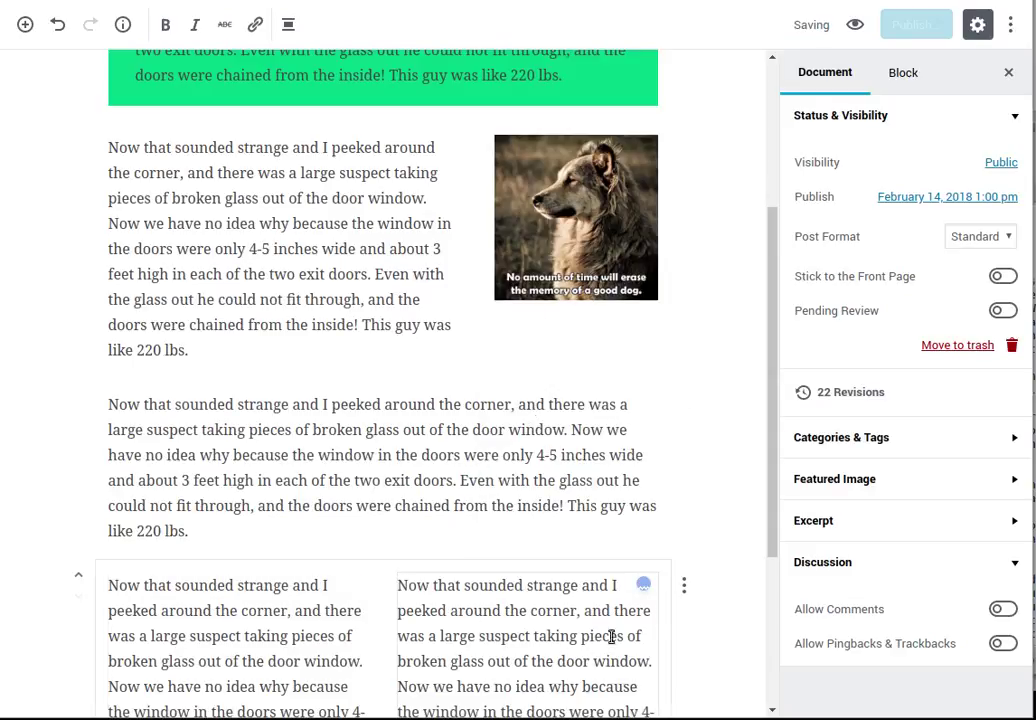
scroll(684, 557, down, 3)
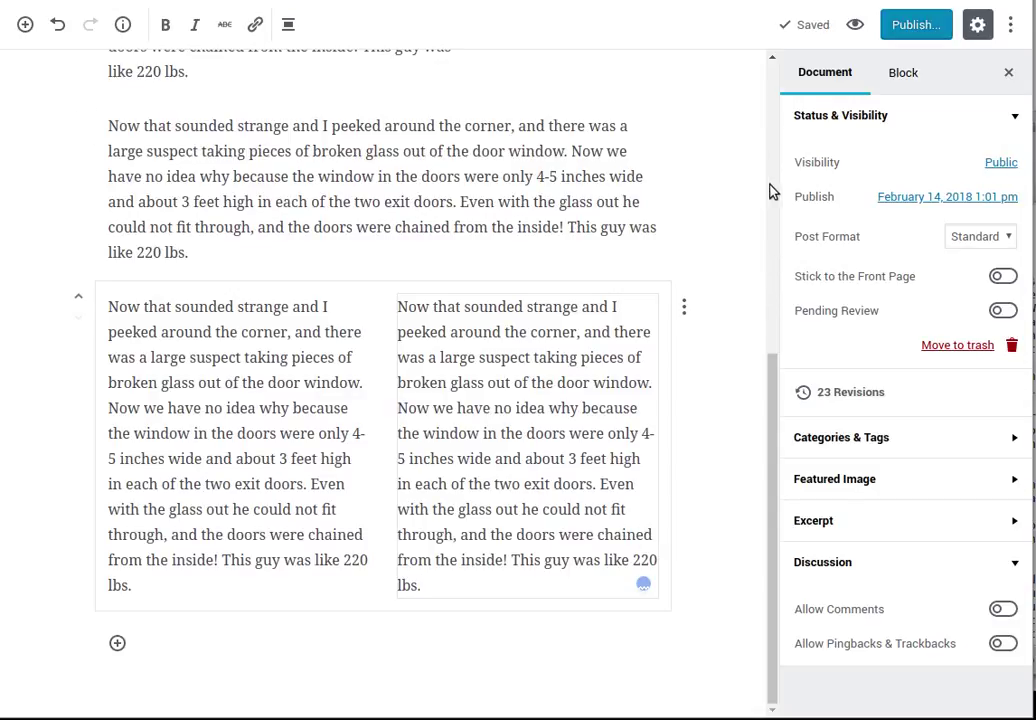
Set the Text Columns block to 4 columns and paste the copied paragraph text into the third column.
click(902, 75)
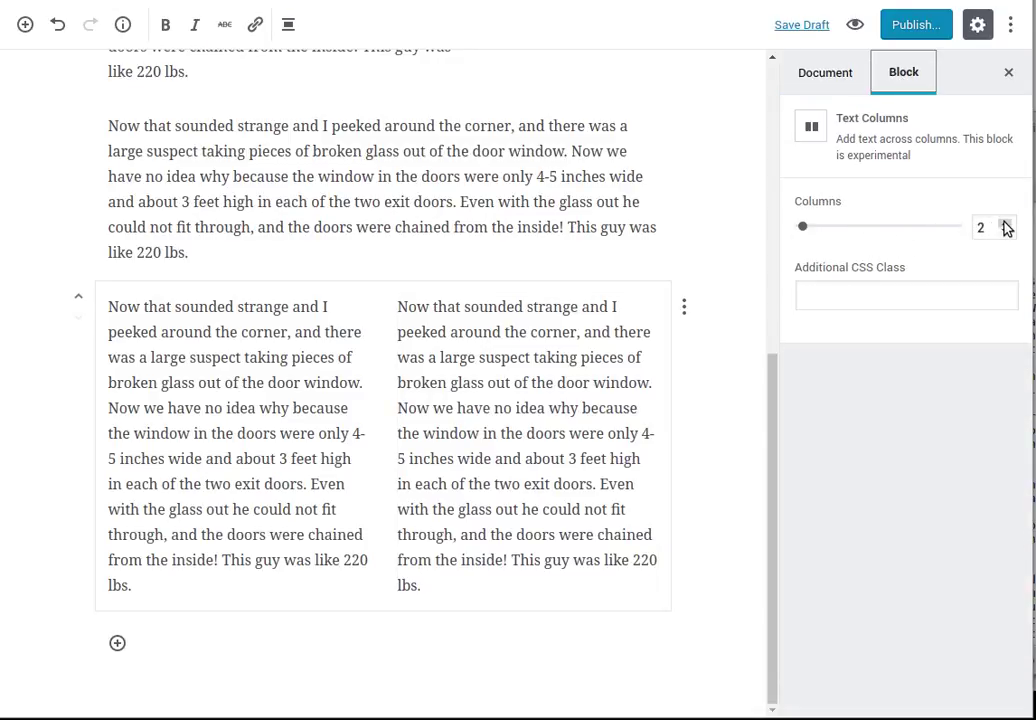
click(1006, 224)
click(1006, 224)
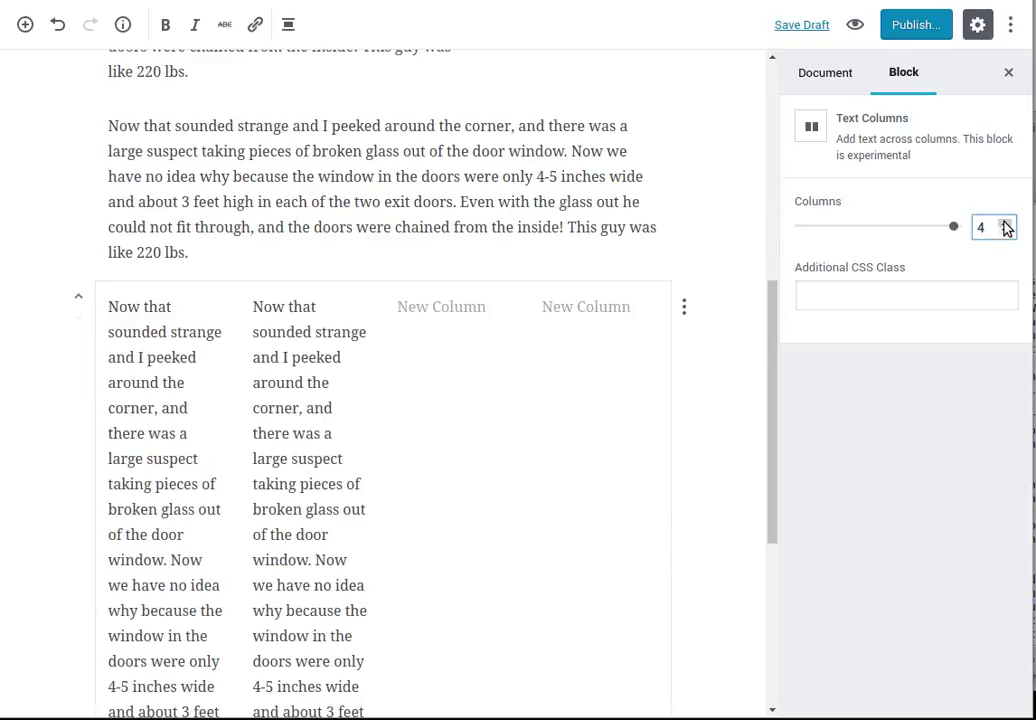
click(435, 312)
right_click(433, 318)
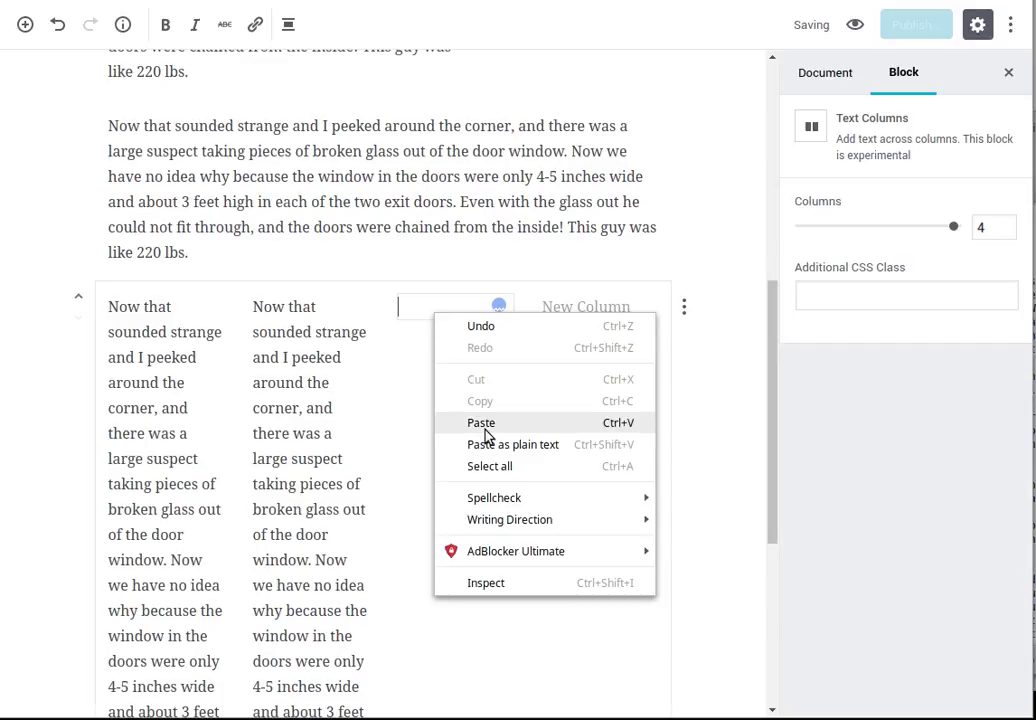
click(481, 423)
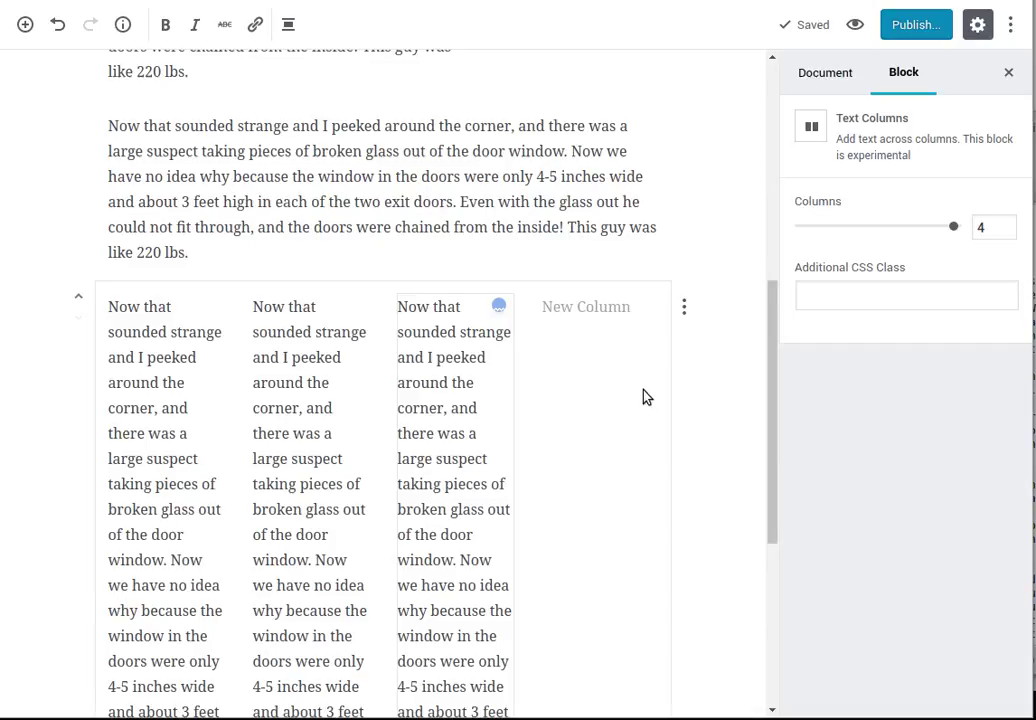
Remove the Text Columns block from the end of the post.
scroll(643, 396, up, 1)
scroll(643, 389, down, 5)
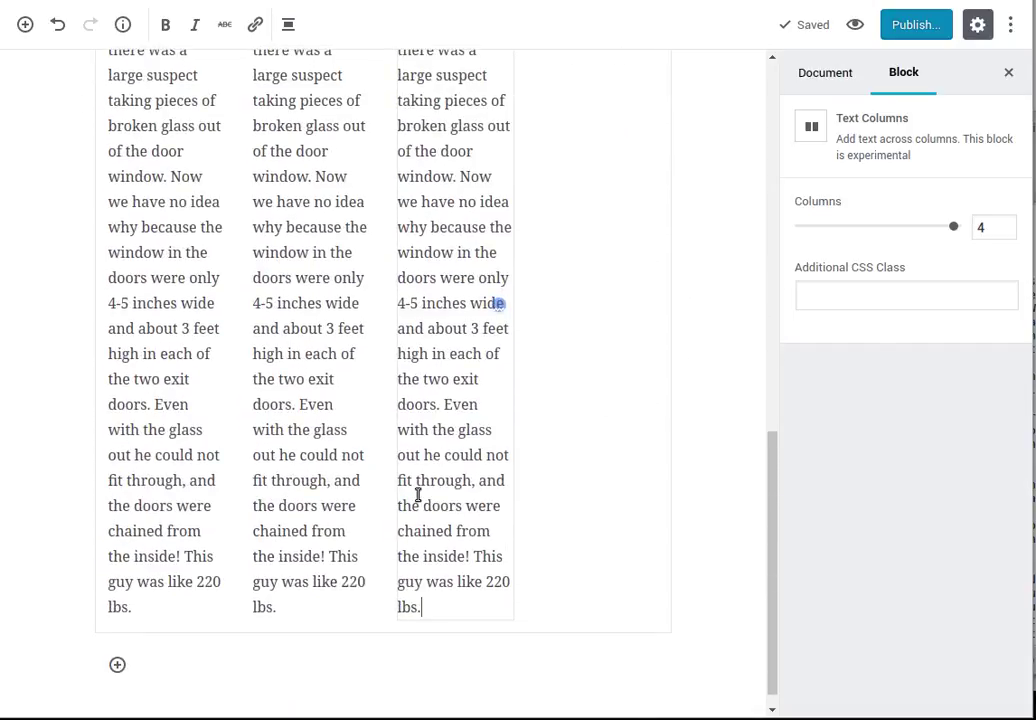
scroll(610, 380, down, 1)
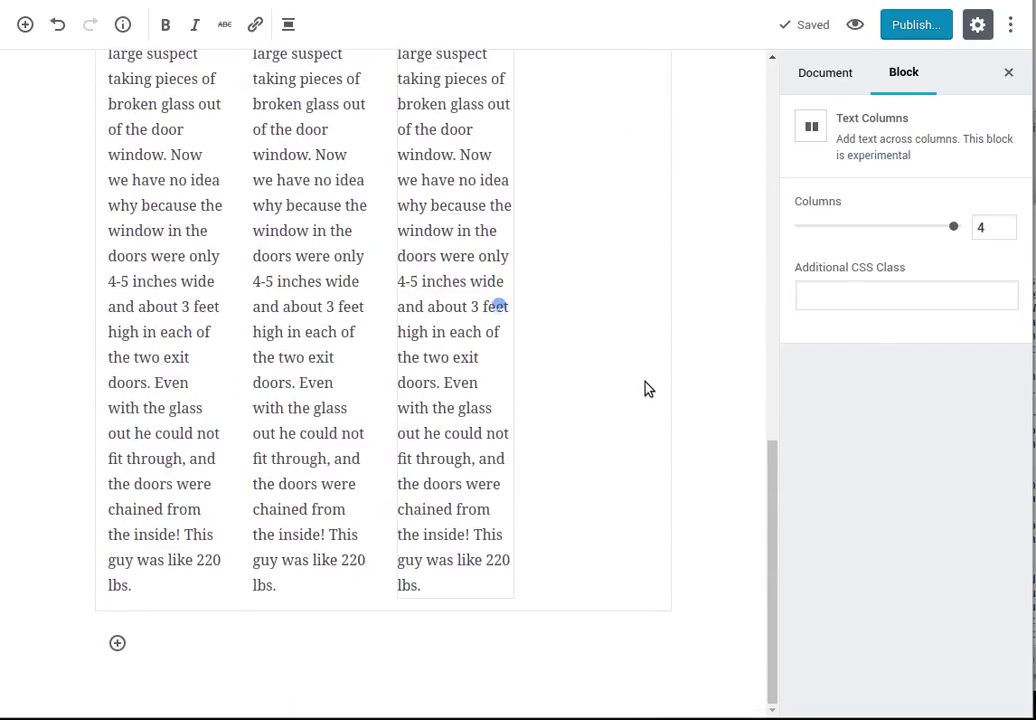
scroll(645, 388, up, 5)
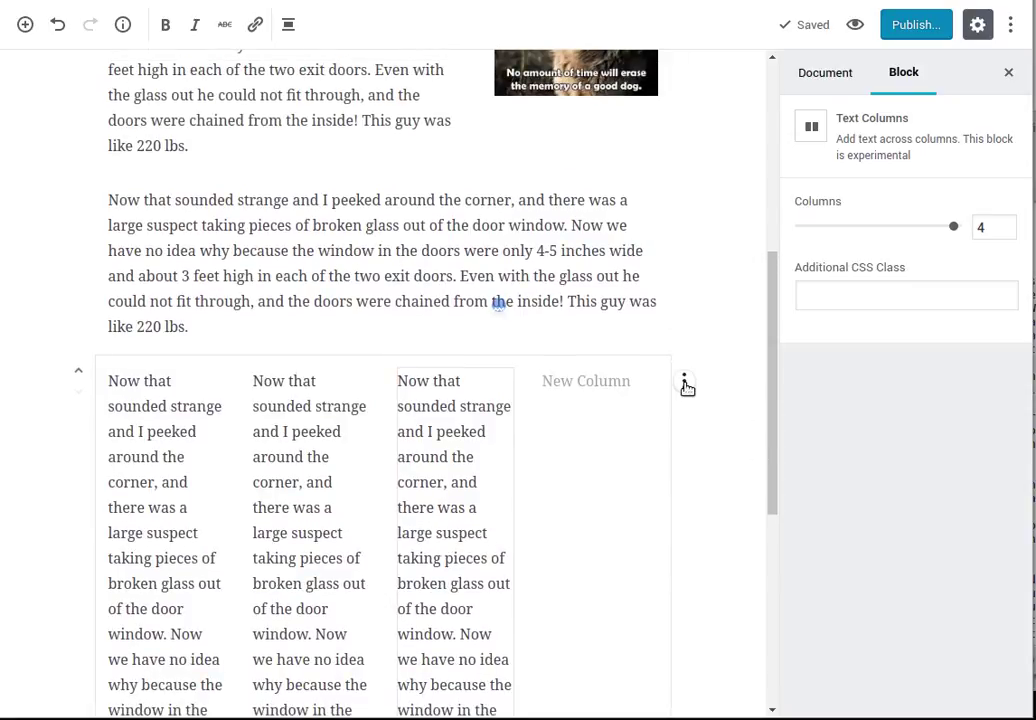
click(685, 383)
click(562, 495)
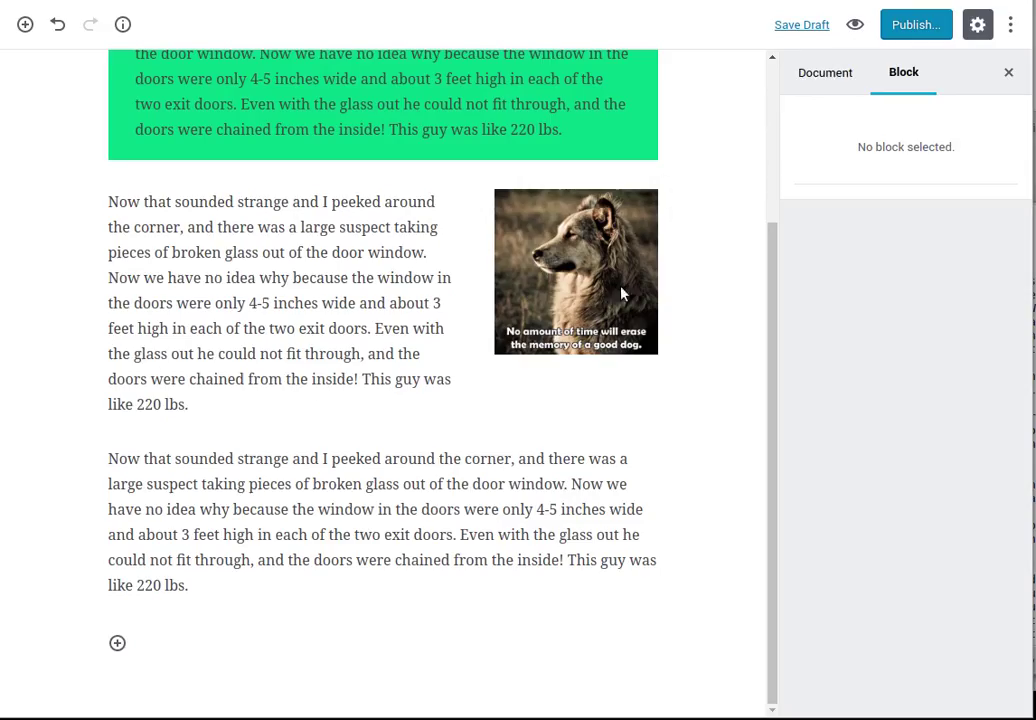
Copy the weather site bookmark from the browser's bookmarks bar.
mouse_move(176, 689)
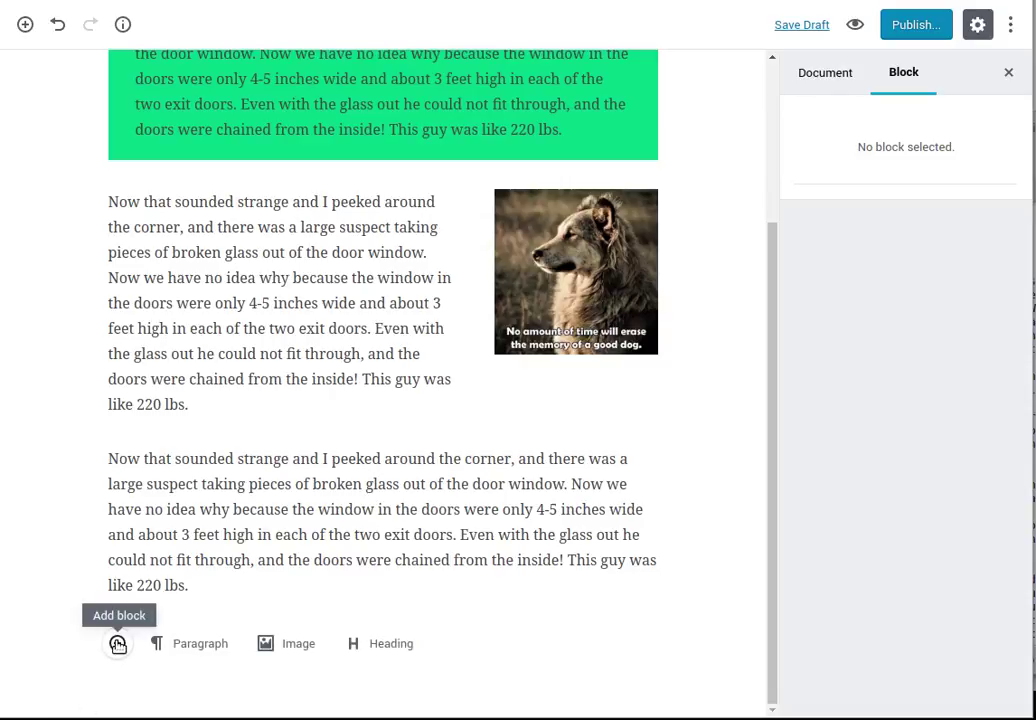
mouse_move(112, 645)
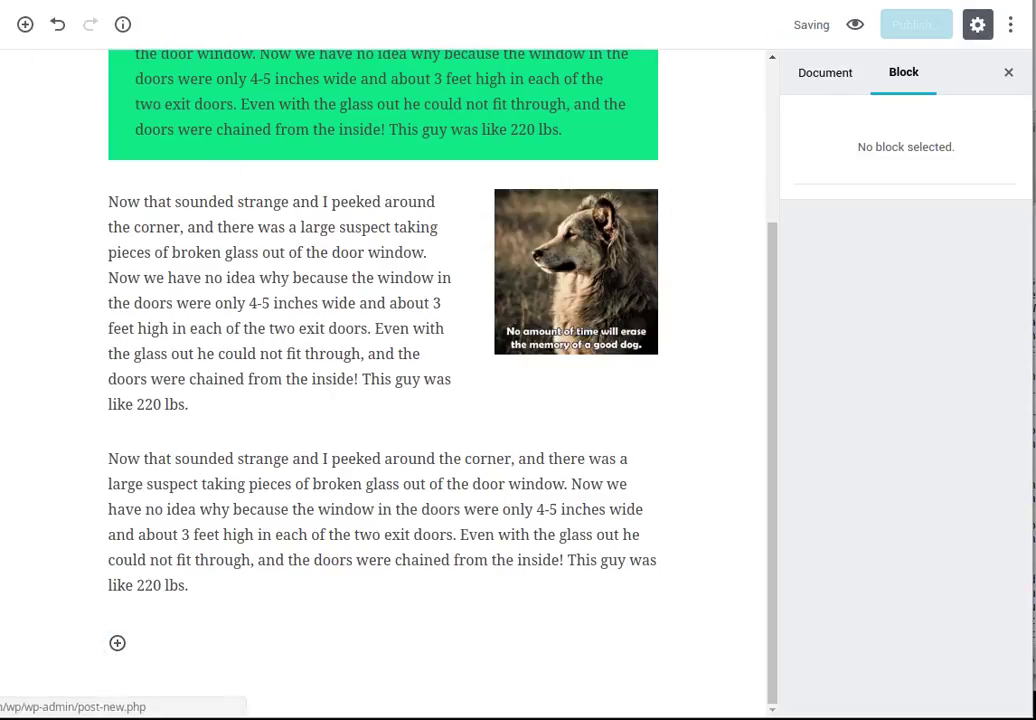
right_click(194, 2)
key(Escape)
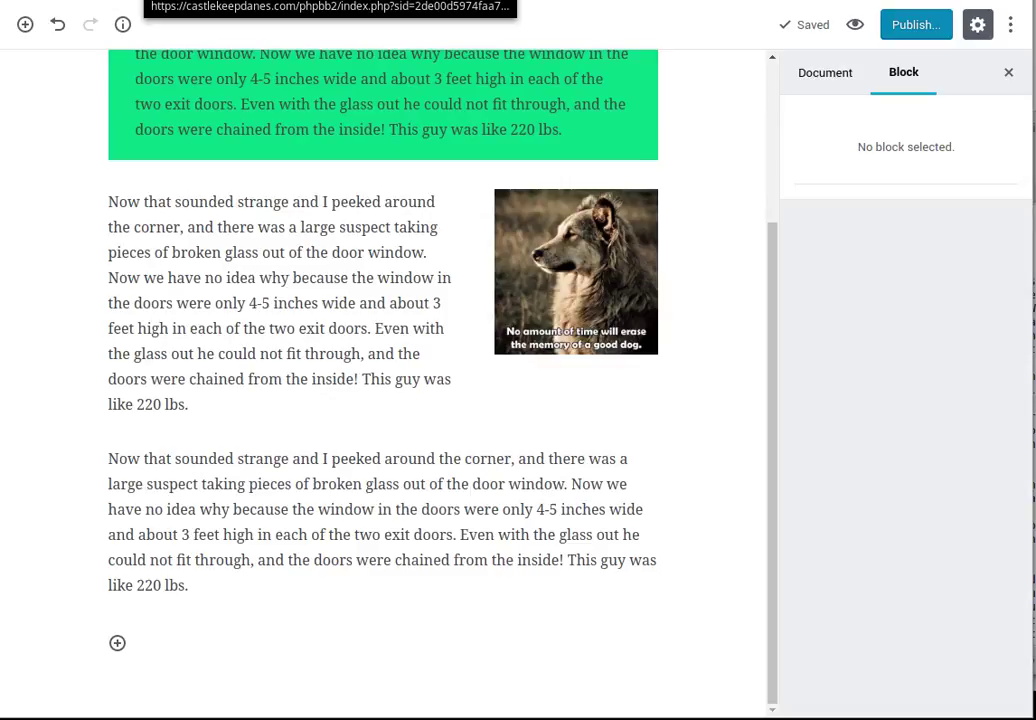
right_click(194, 2)
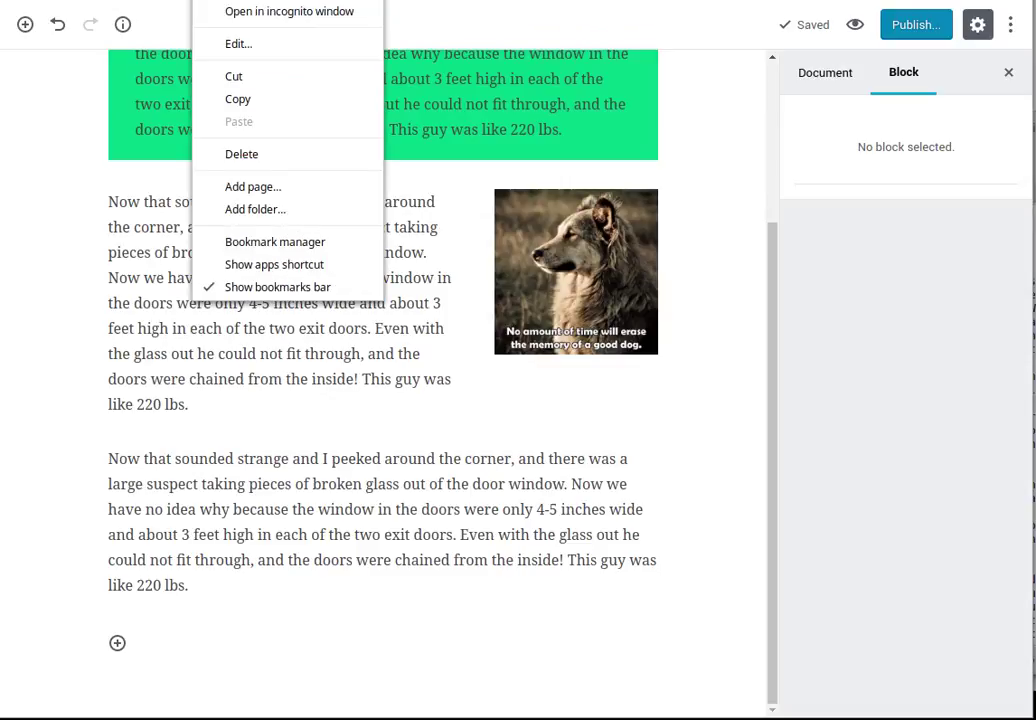
click(245, 100)
Insert a Button block from the Layout Blocks below the last paragraph.
mouse_move(135, 648)
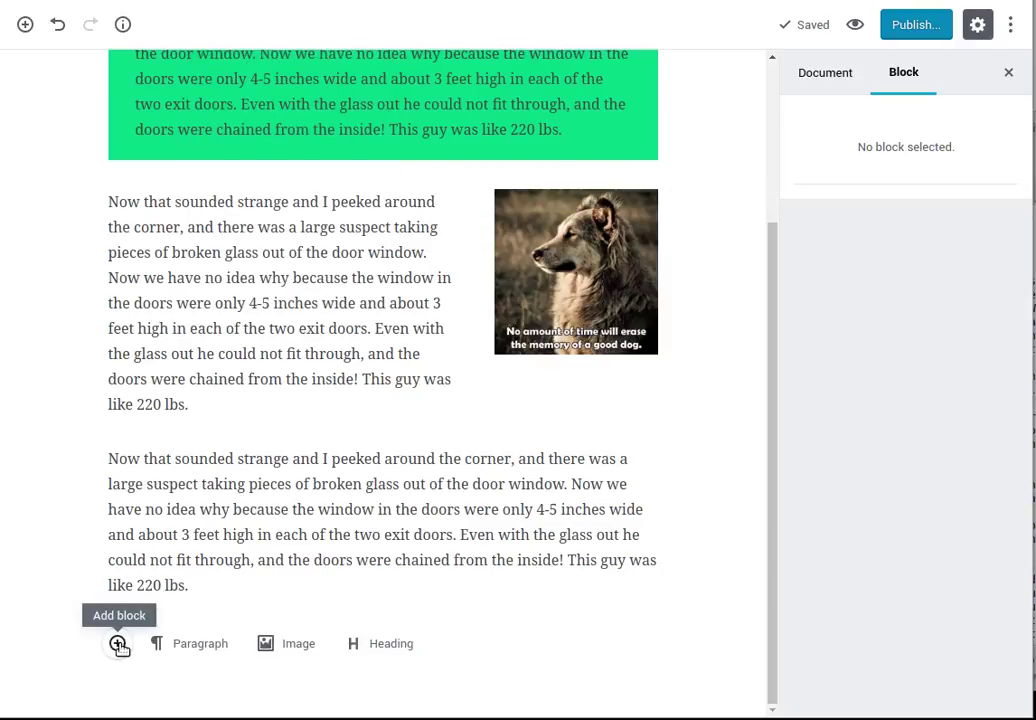
click(117, 644)
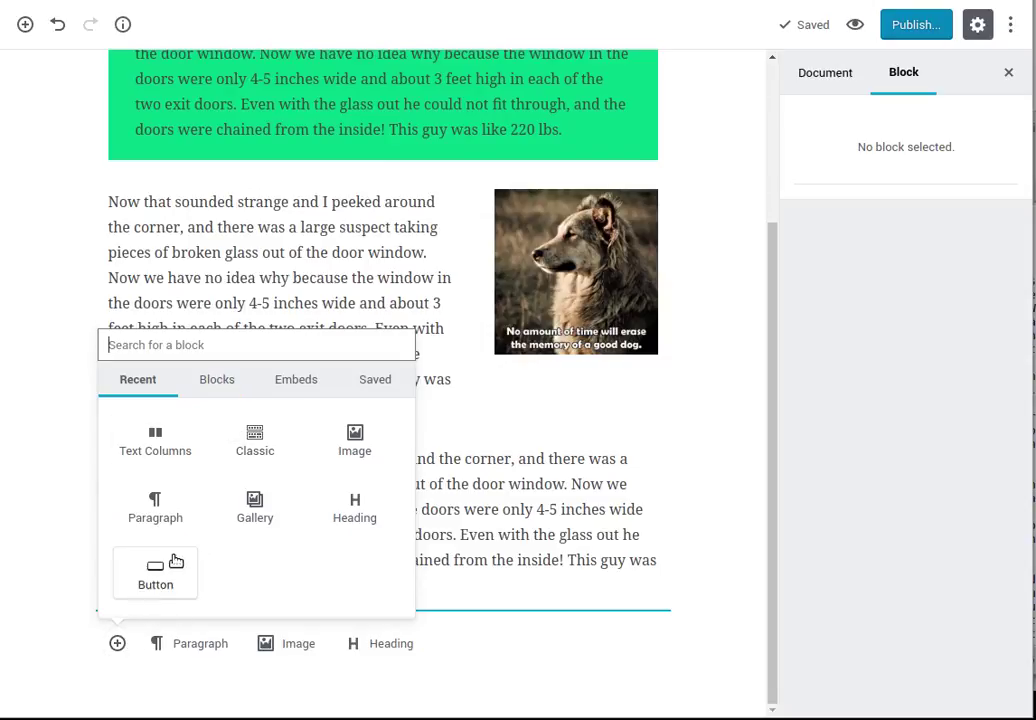
click(222, 382)
scroll(153, 539, down, 6)
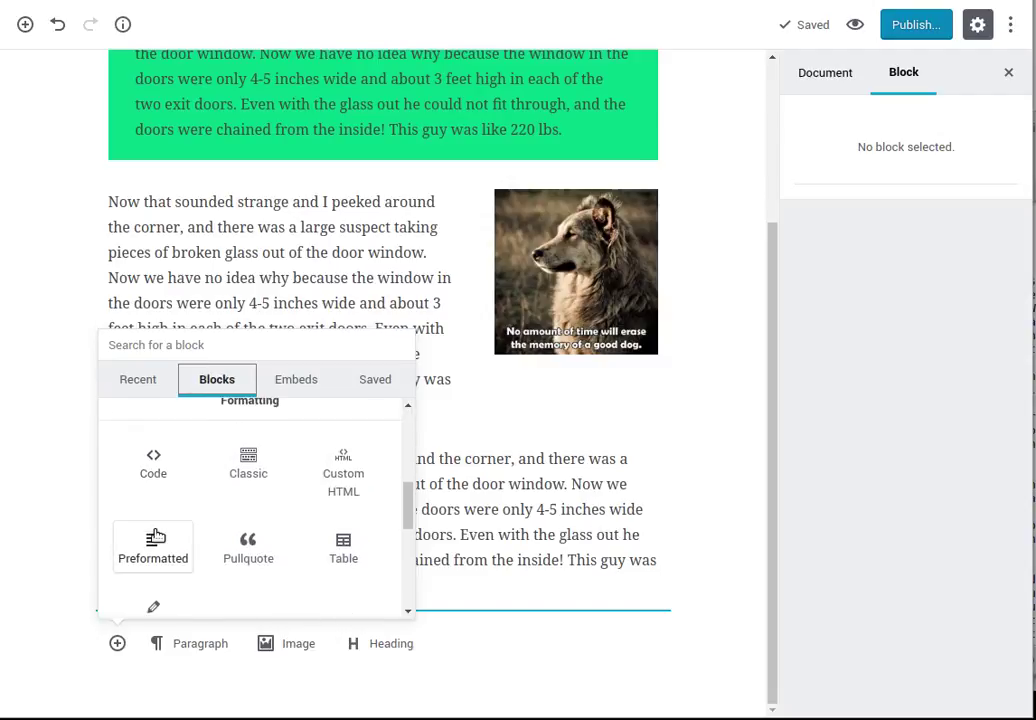
scroll(155, 532, down, 1)
scroll(157, 530, up, 1)
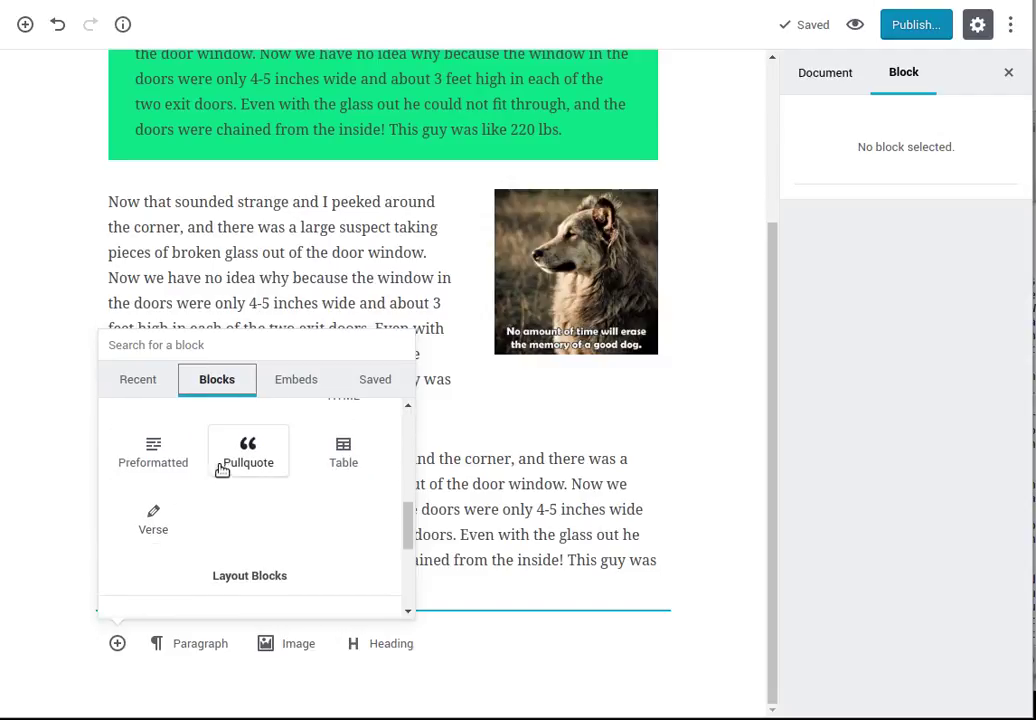
scroll(220, 537, down, 3)
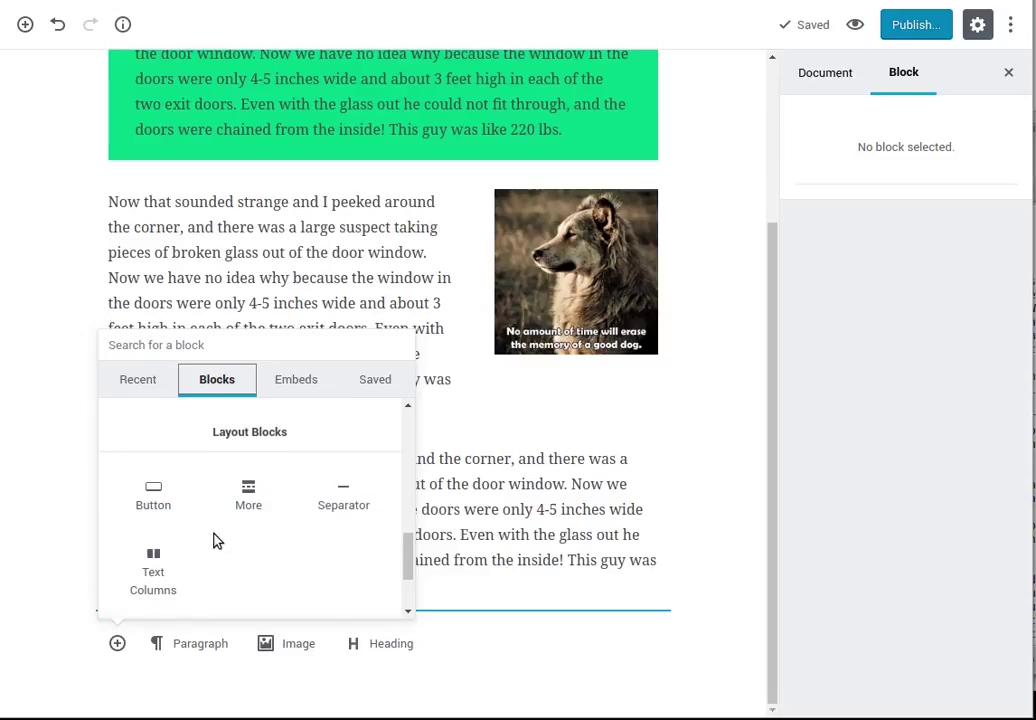
scroll(300, 488, up, 2)
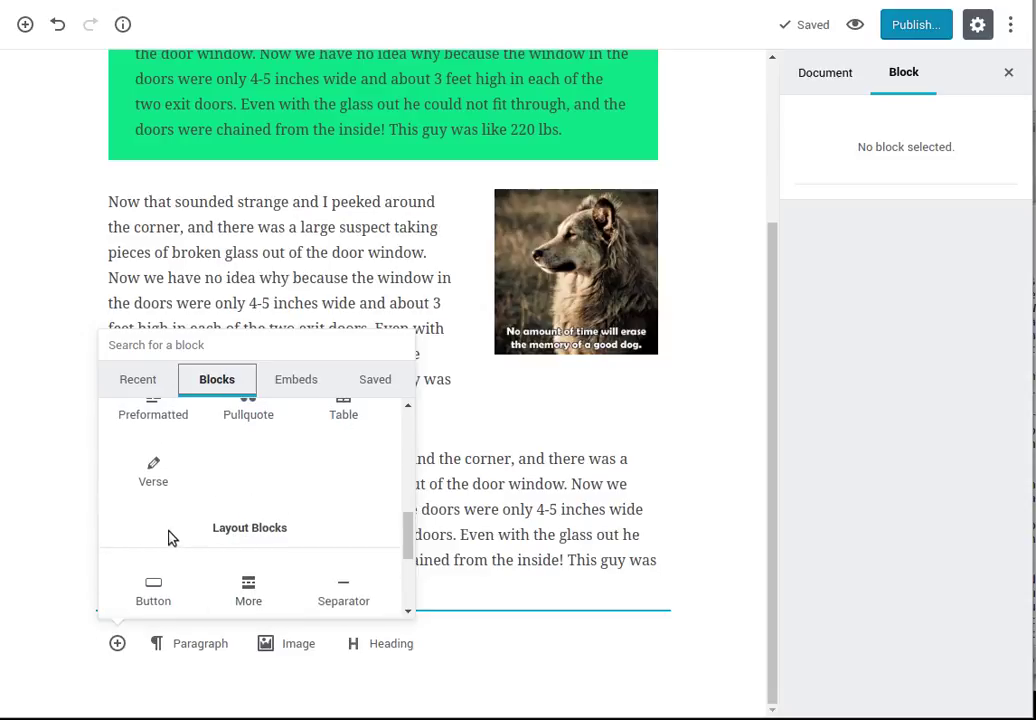
scroll(168, 540, down, 2)
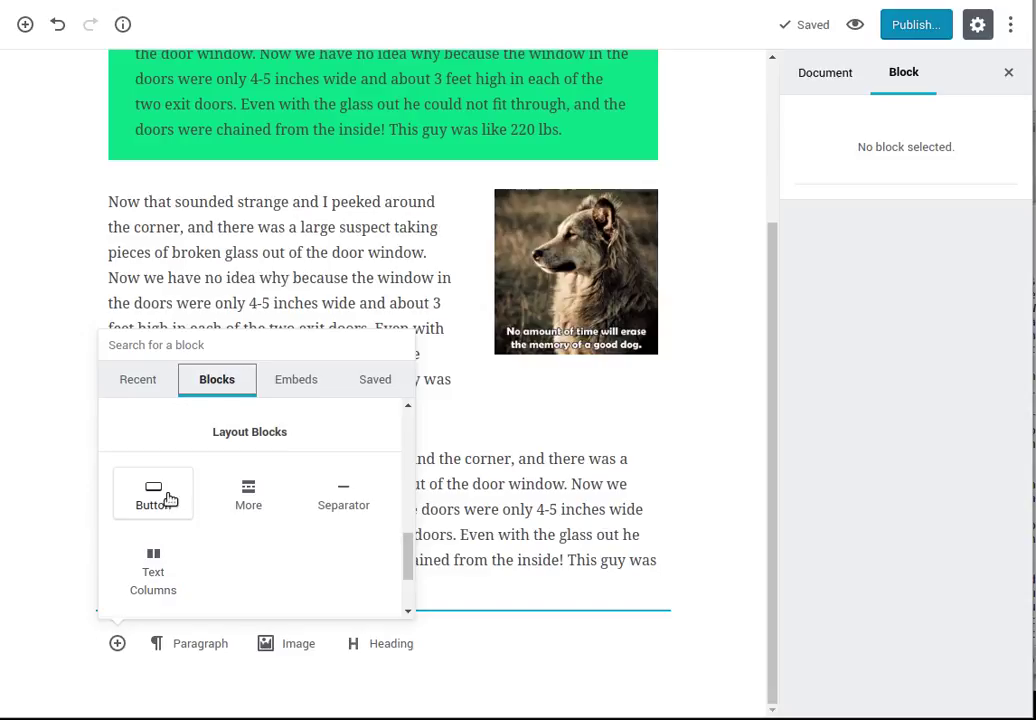
click(152, 493)
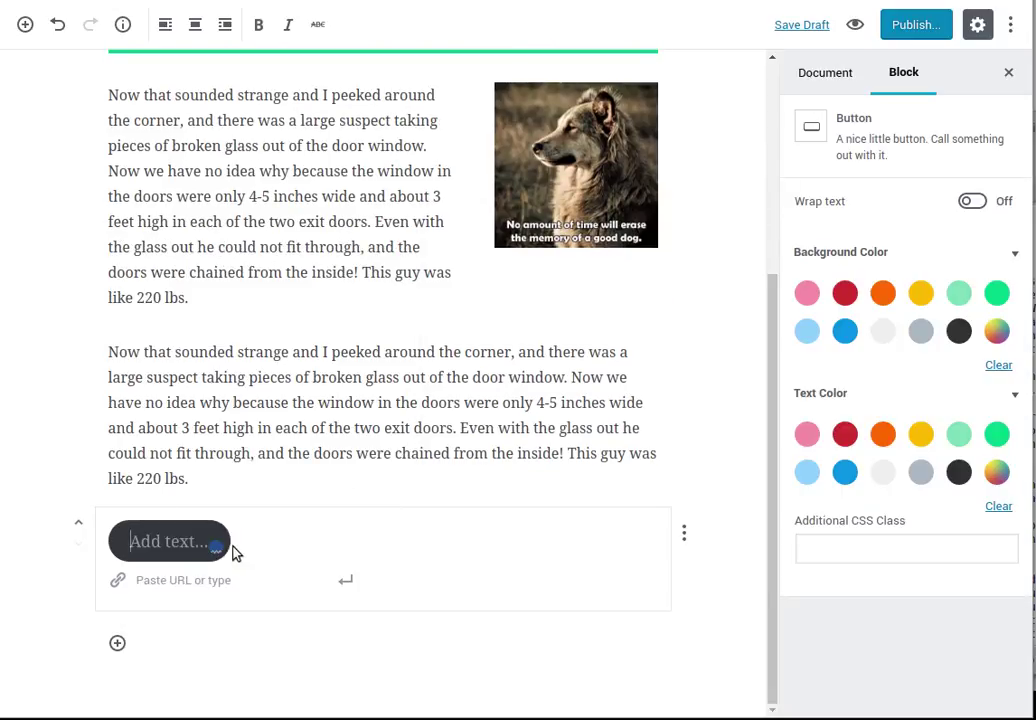
Label the button "Weather Site" and paste the copied weather site address as its link.
click(169, 544)
text(Weather)
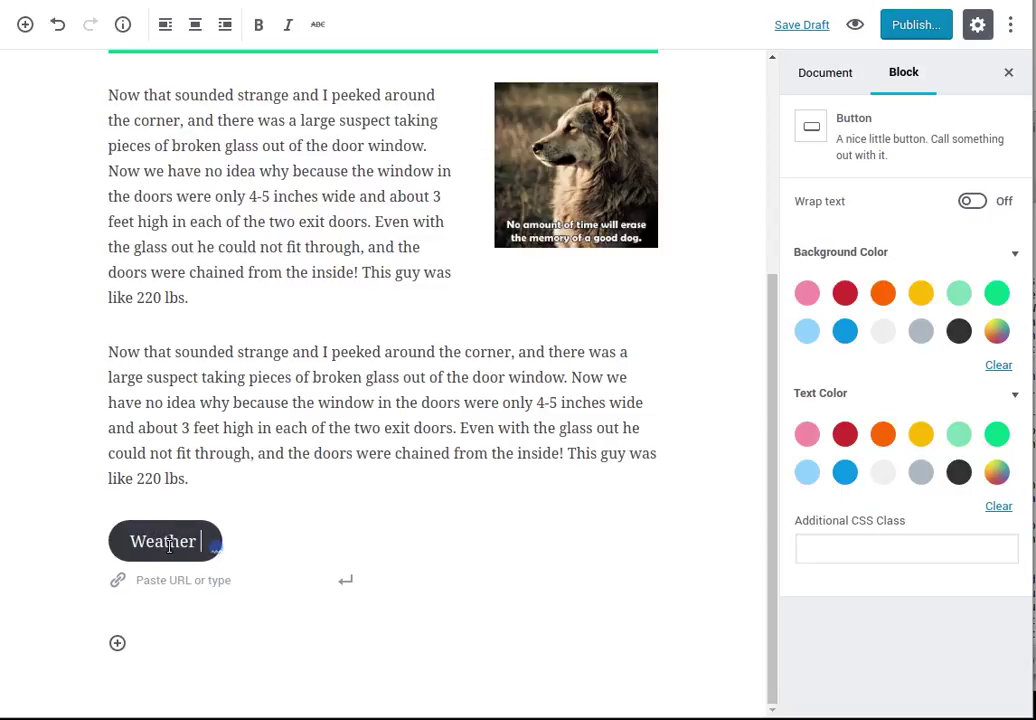
text( Site)
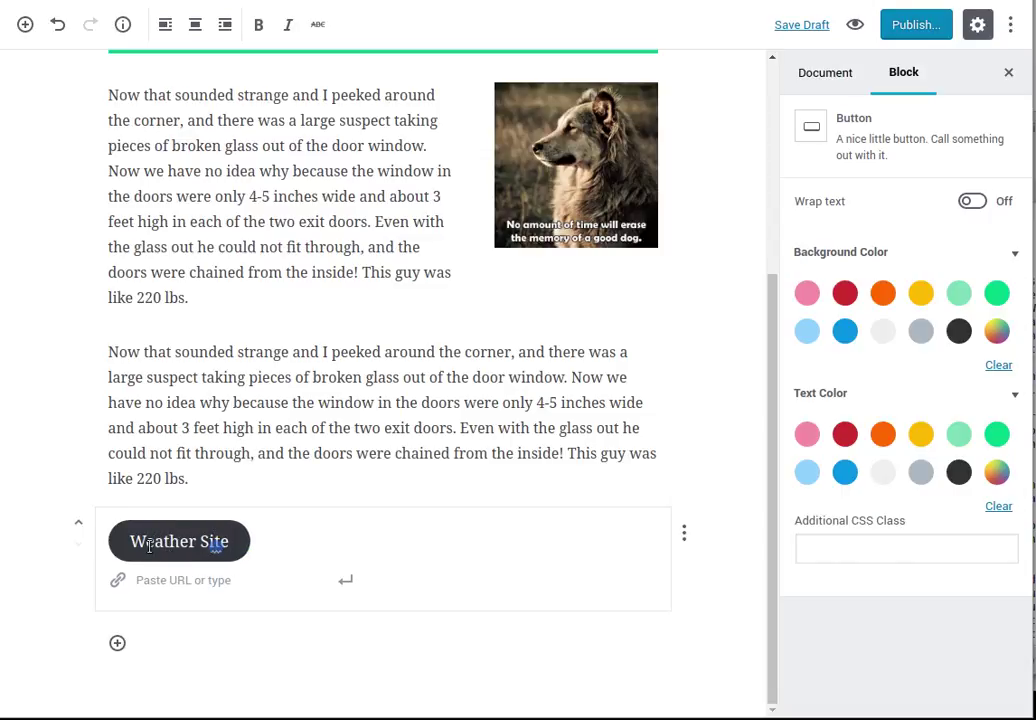
click(145, 577)
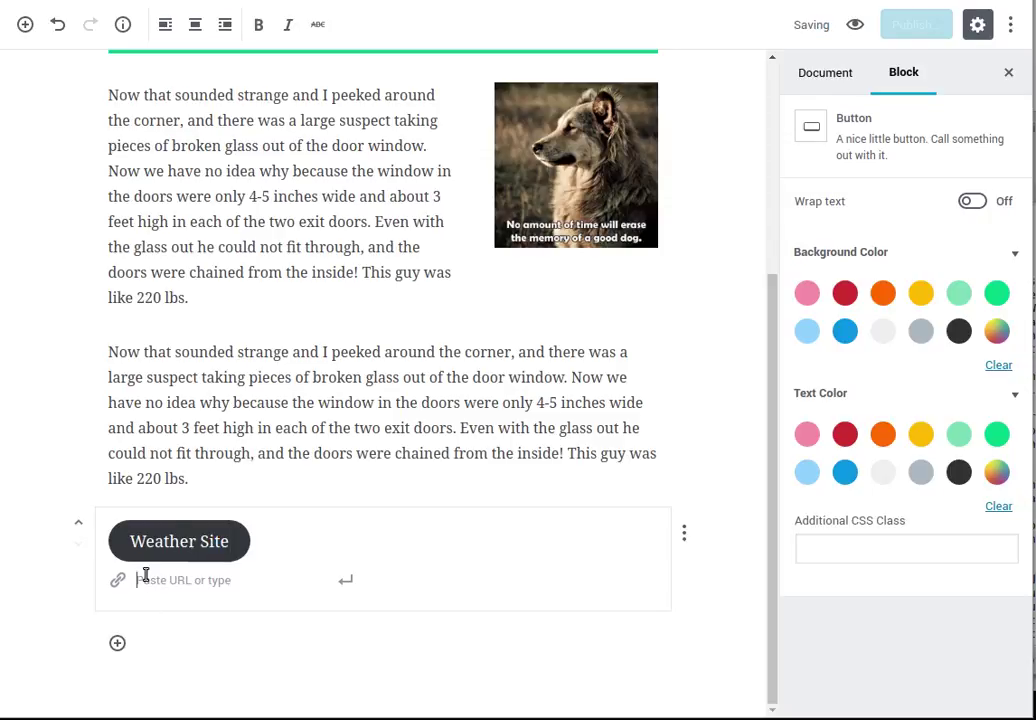
right_click(145, 577)
click(212, 400)
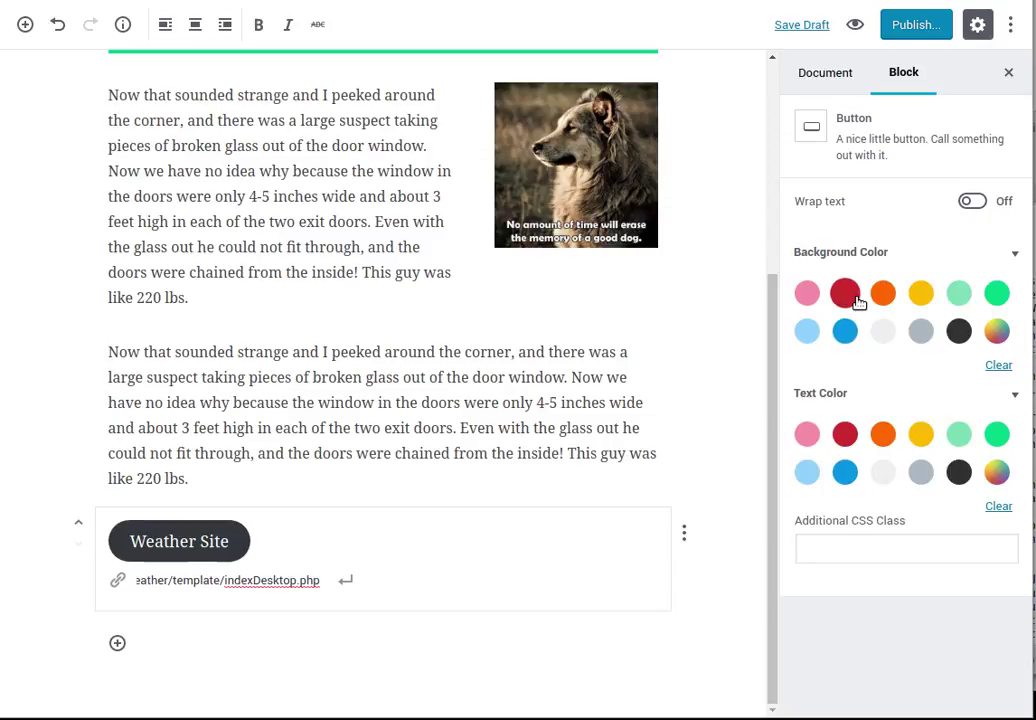
Try light blue with blue text on the Weather Site button, settling on an orange background with dark gray text.
click(807, 334)
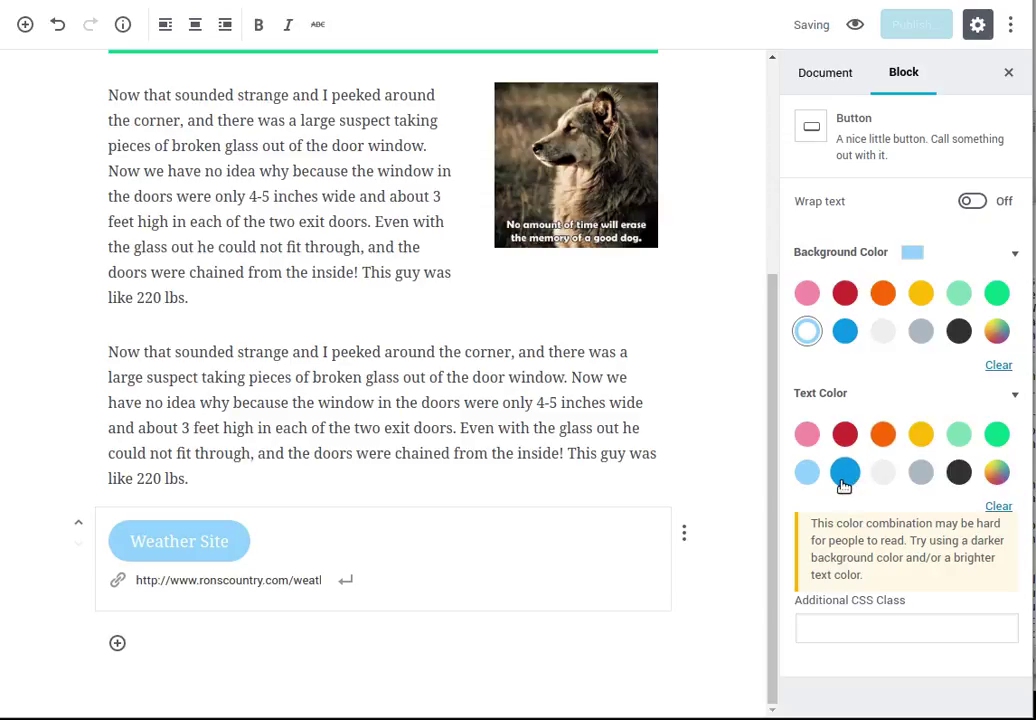
click(844, 476)
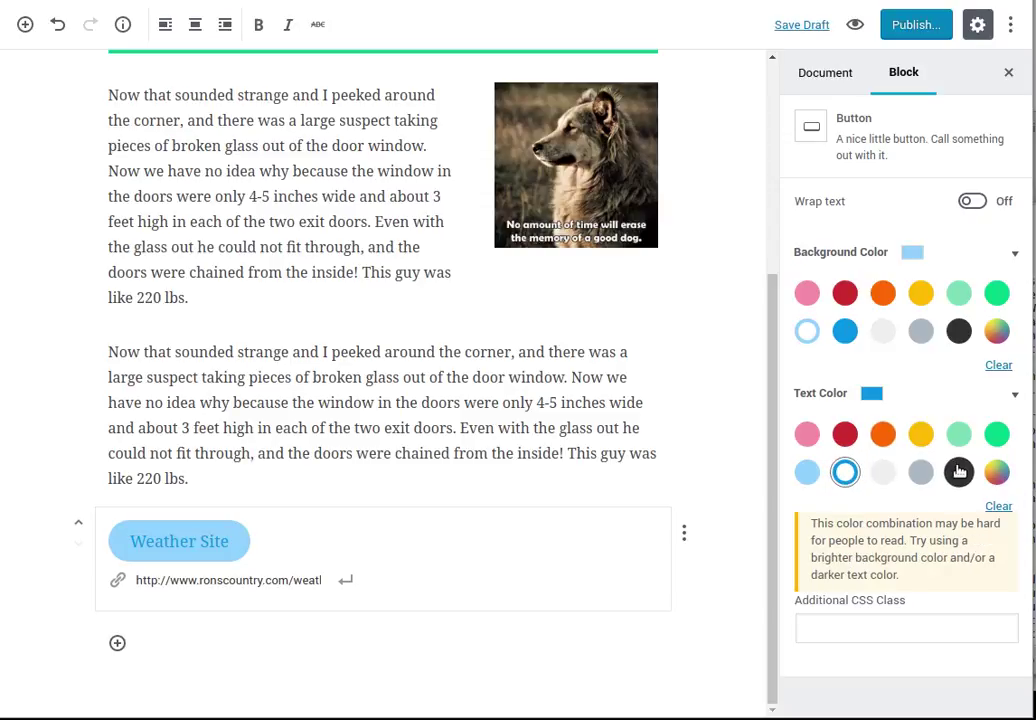
click(958, 472)
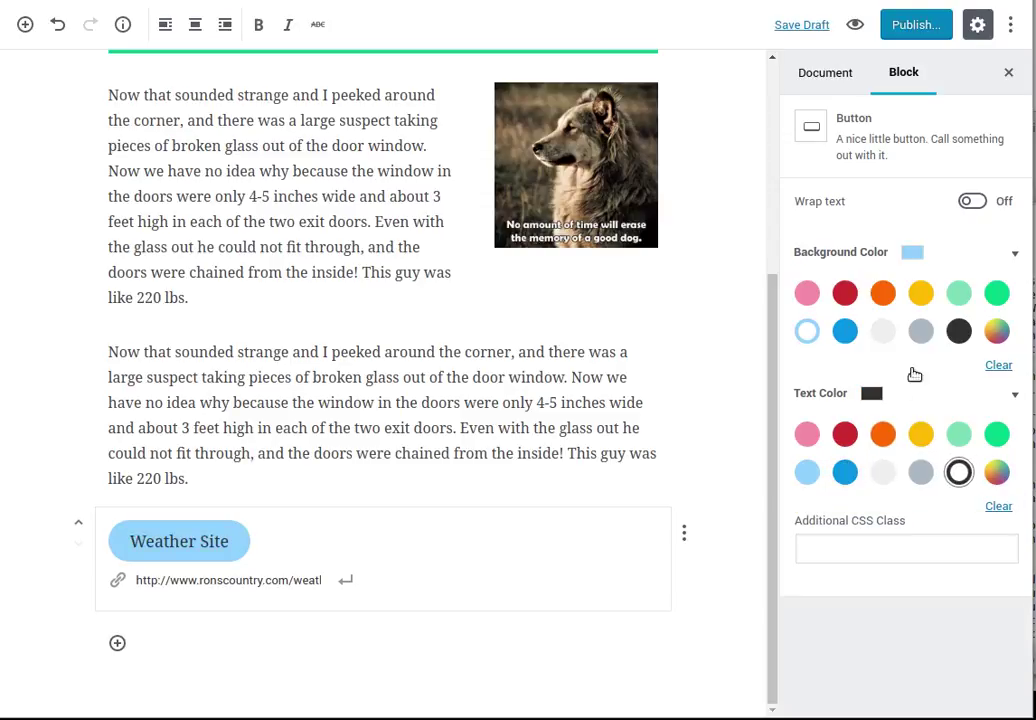
click(886, 294)
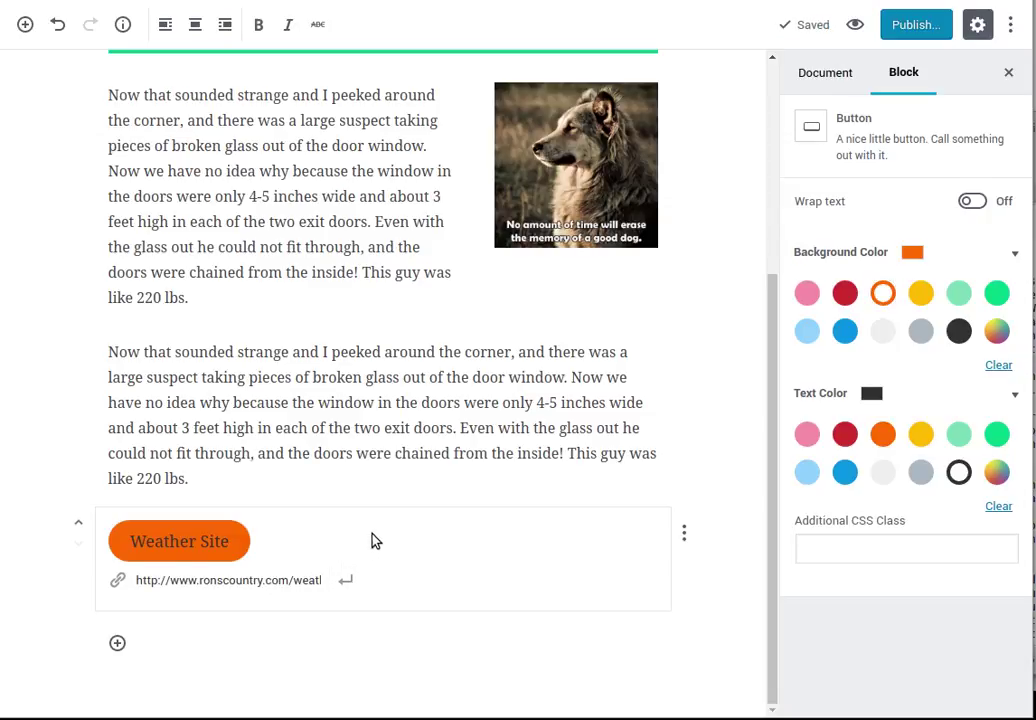
Start a new paragraph below the Weather Site button and preview the post down to the button.
key(Return)
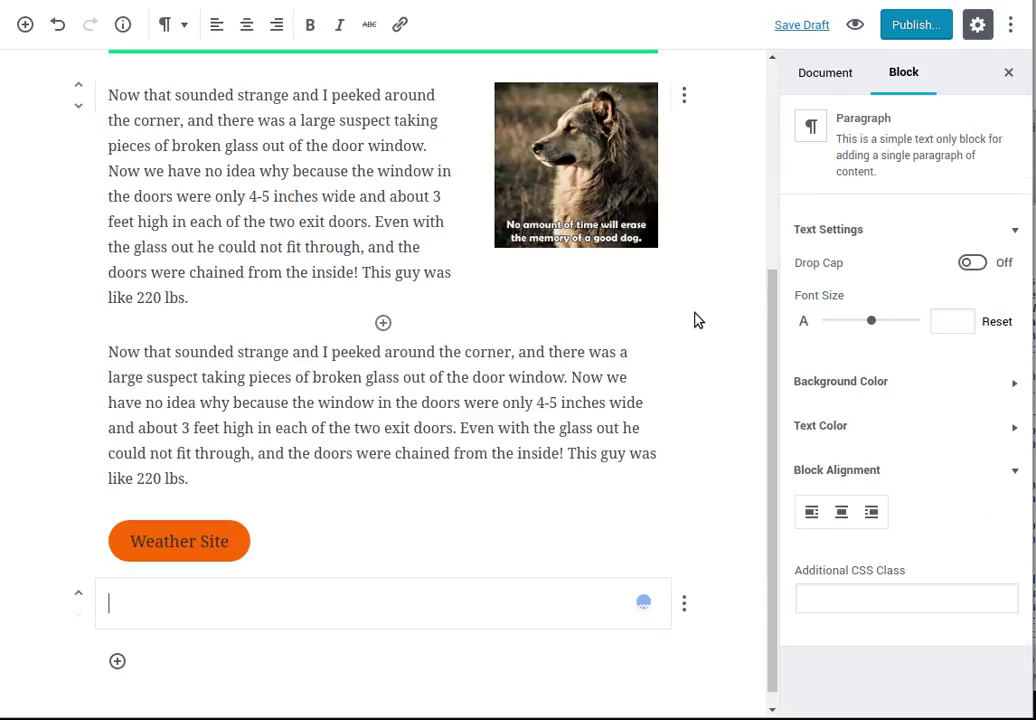
scroll(695, 320, up, 3)
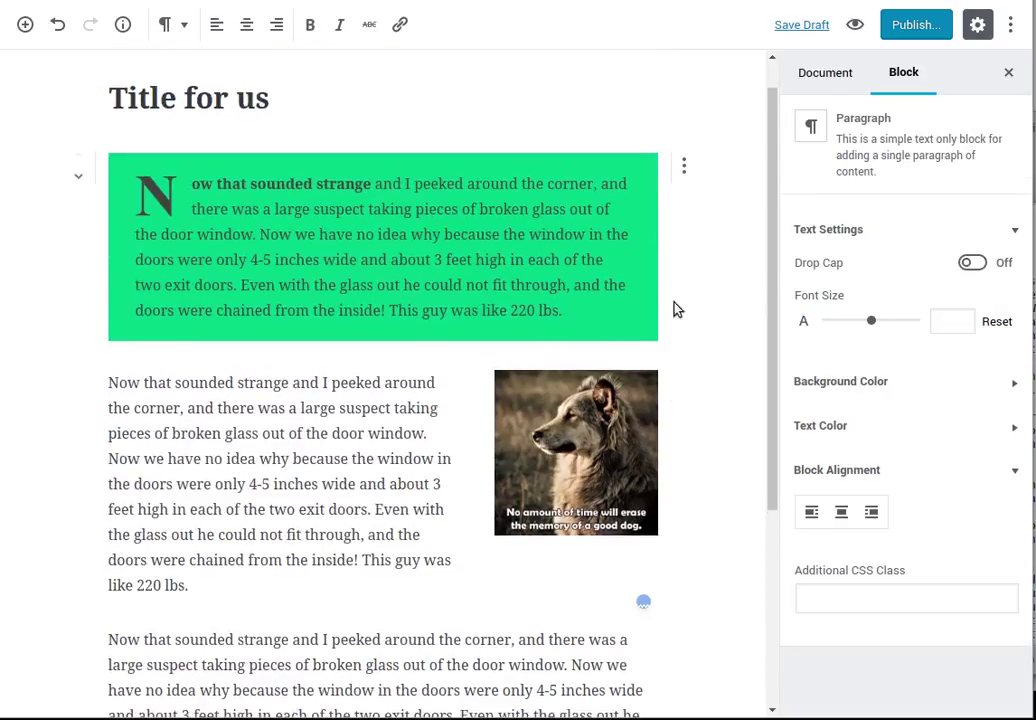
click(855, 28)
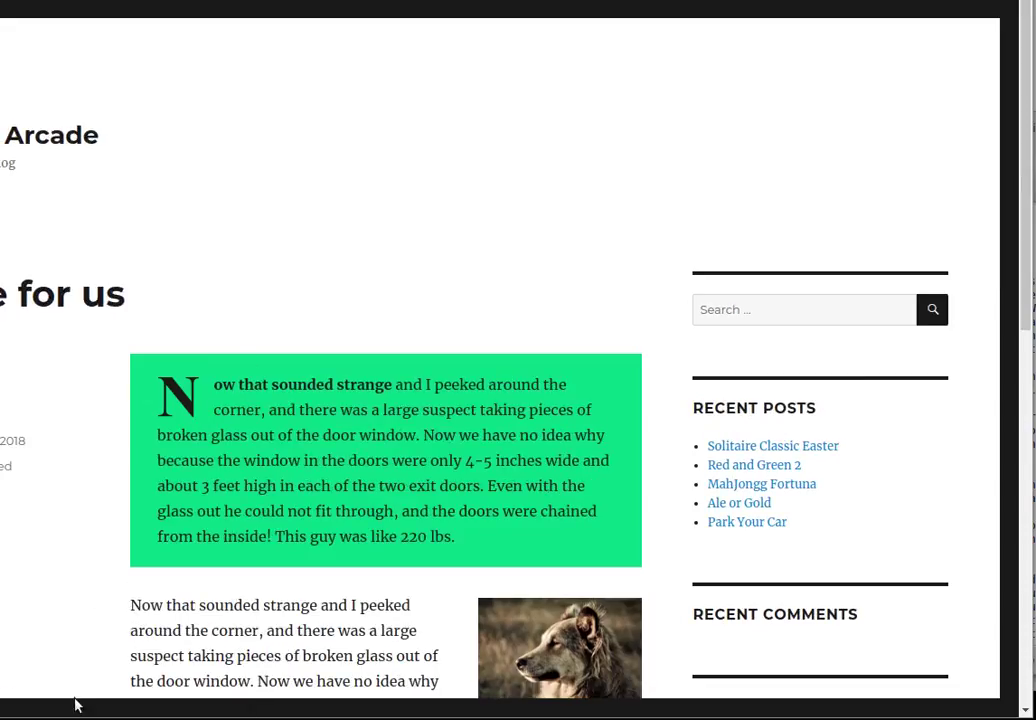
scroll(95, 627, down, 10)
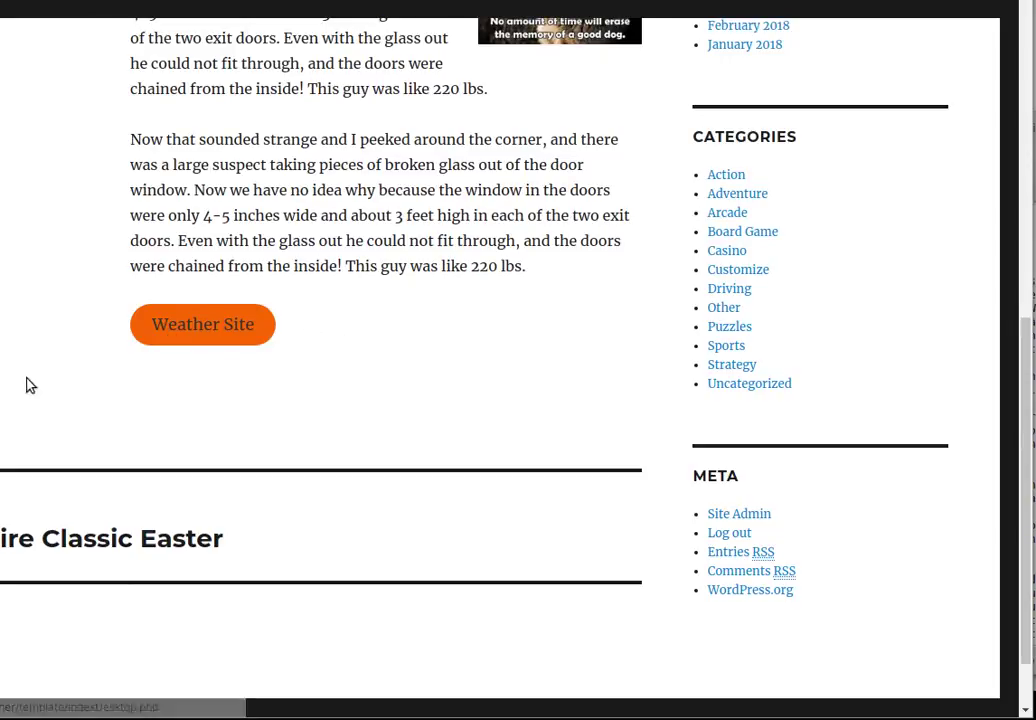
scroll(30, 308, up, 4)
scroll(35, 308, up, 3)
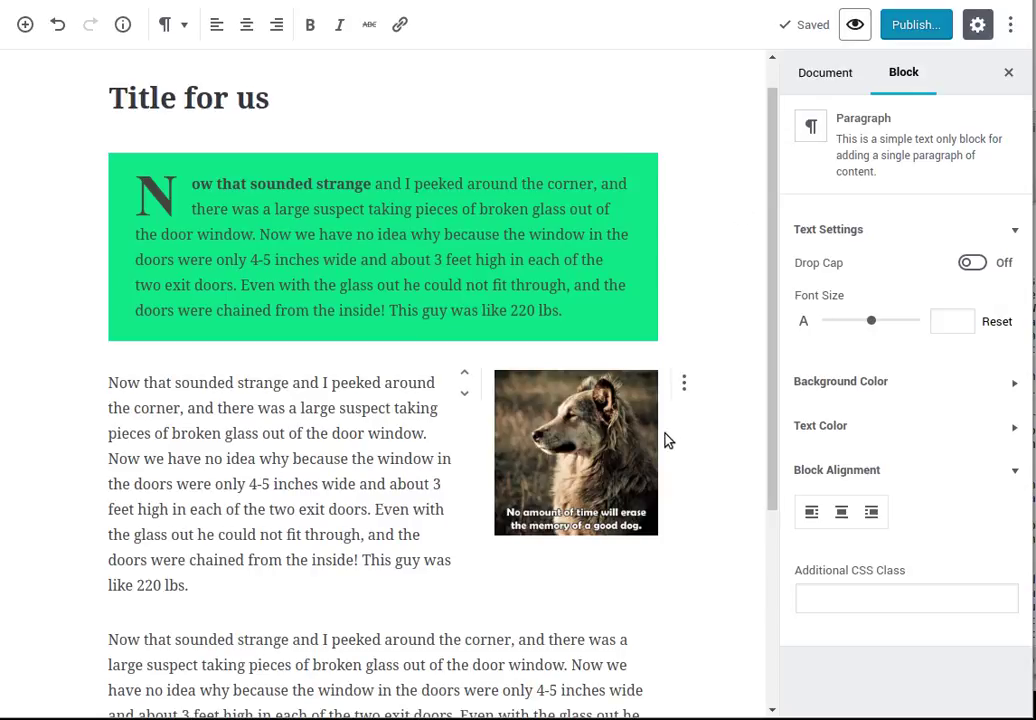
Review the whole post in the editor, viewing it with the settings sidebar hidden and shown again.
scroll(659, 431, down, 3)
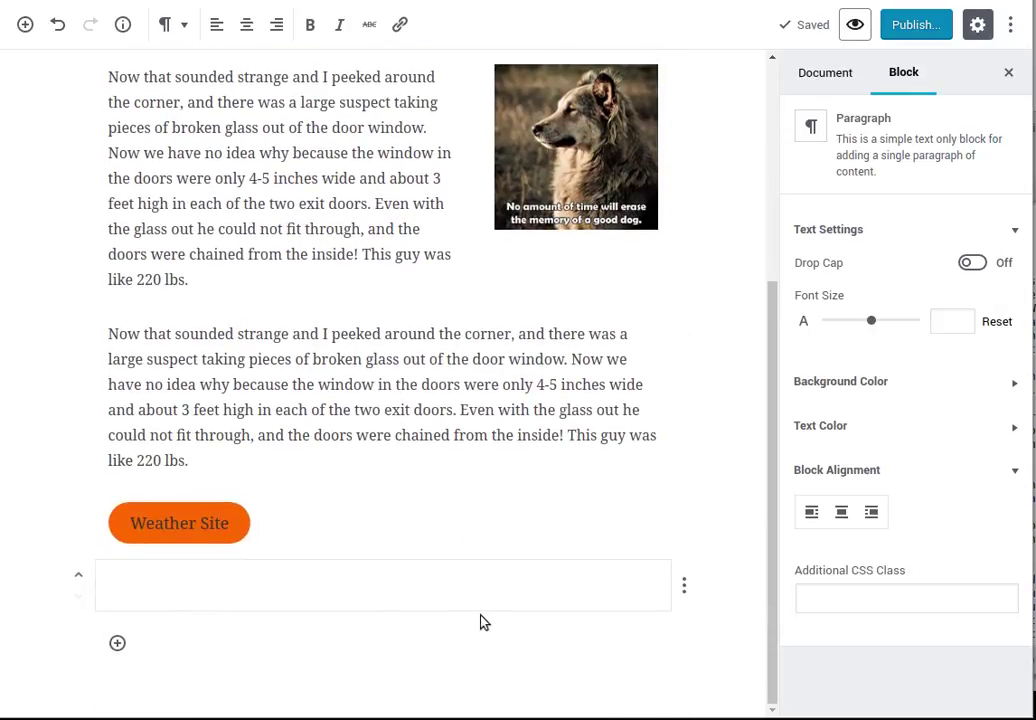
scroll(493, 611, up, 3)
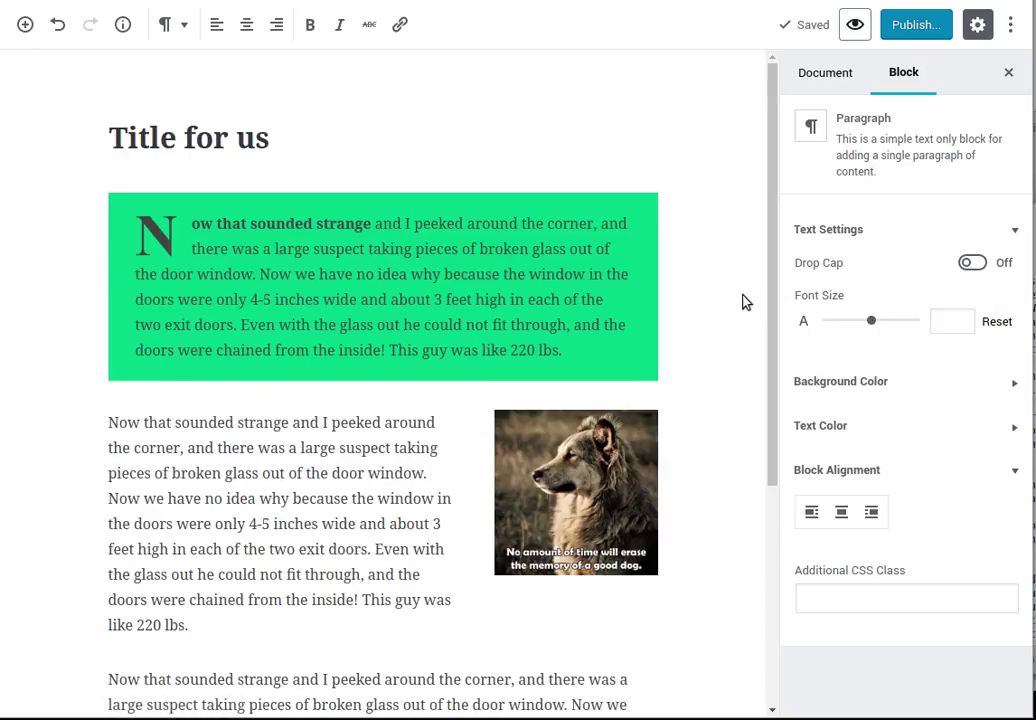
scroll(708, 317, down, 3)
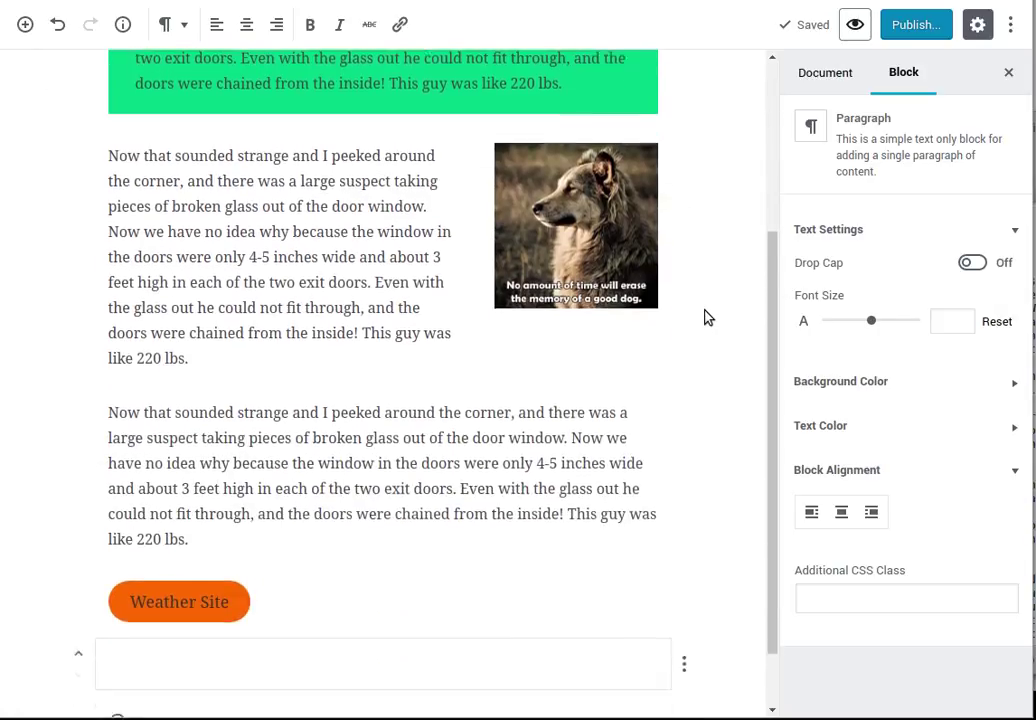
scroll(708, 317, up, 4)
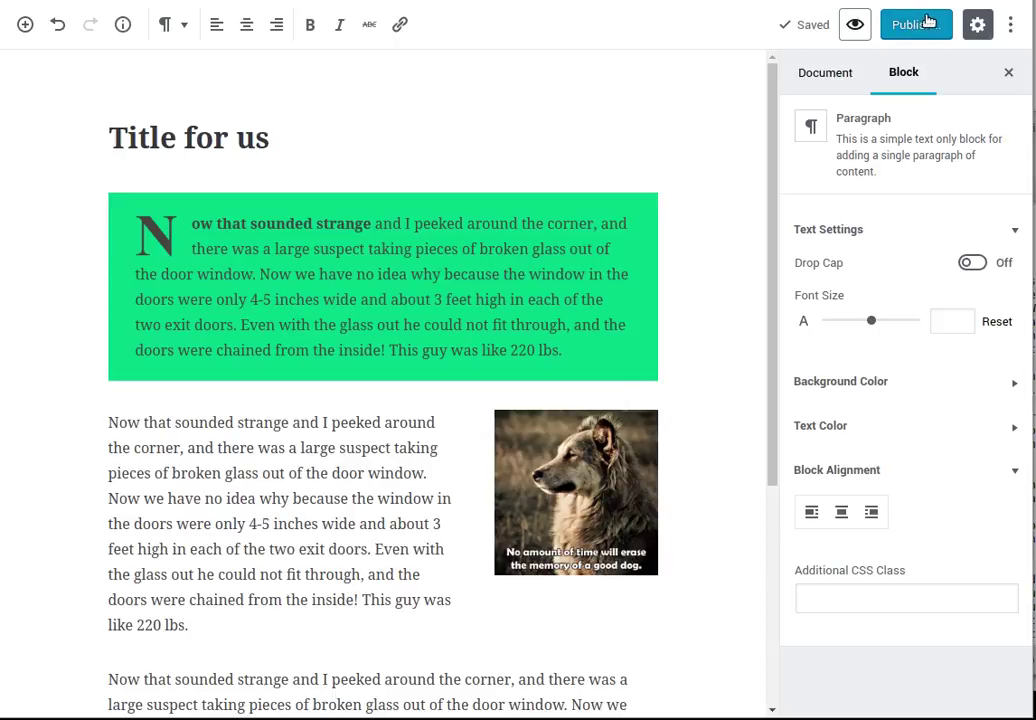
click(979, 25)
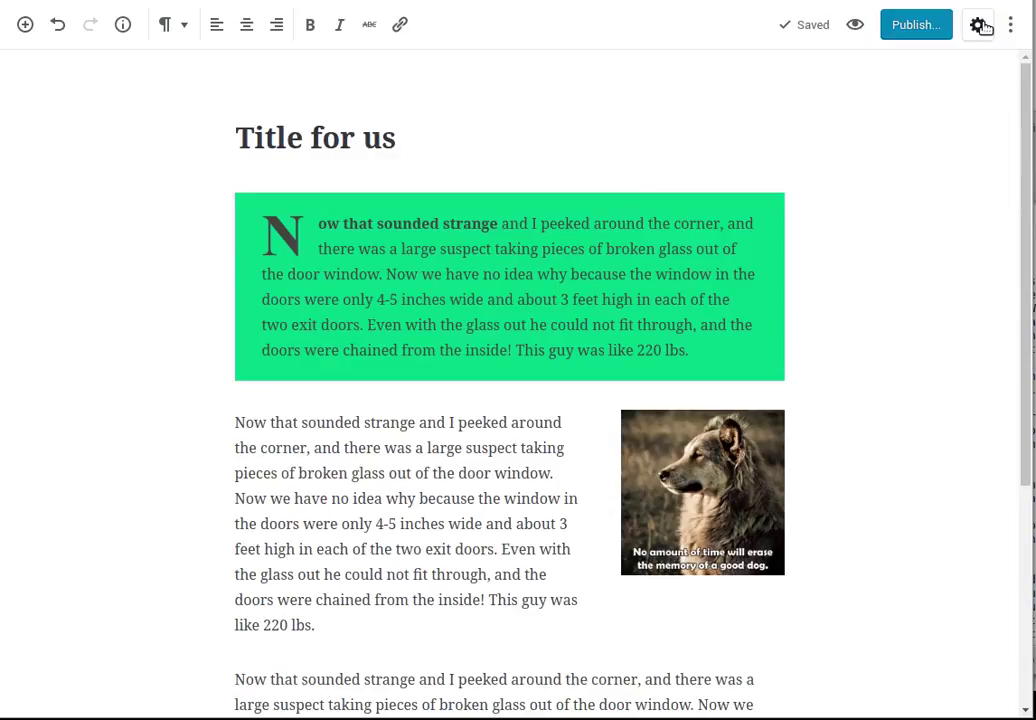
click(979, 25)
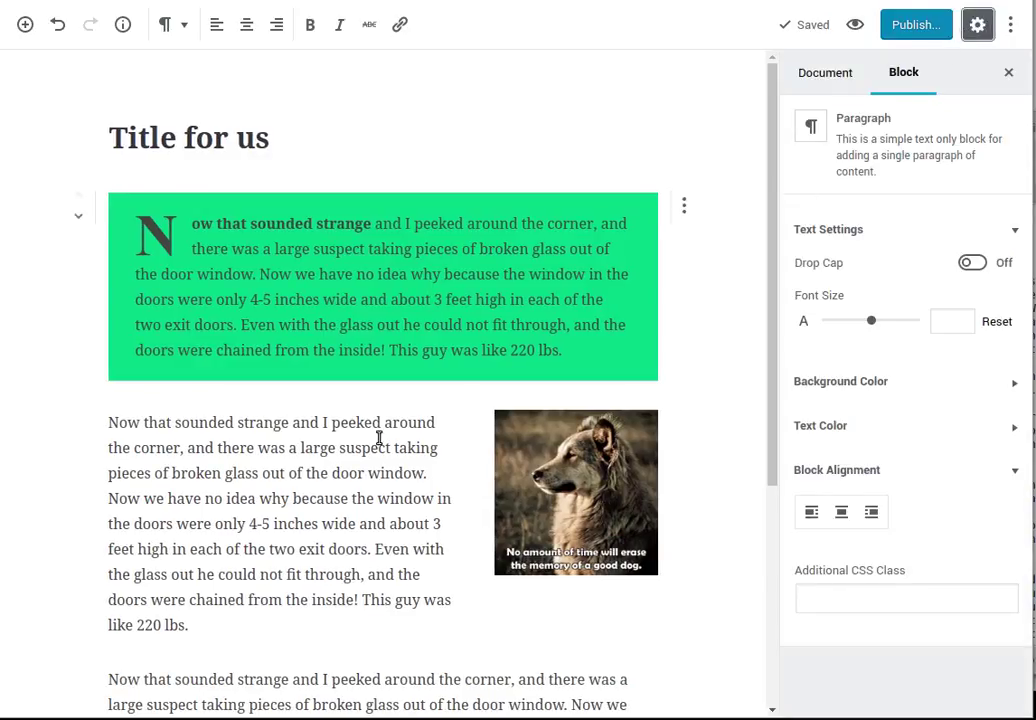
Preview the post again and compare its paragraph, image and button layout with the editor.
click(854, 20)
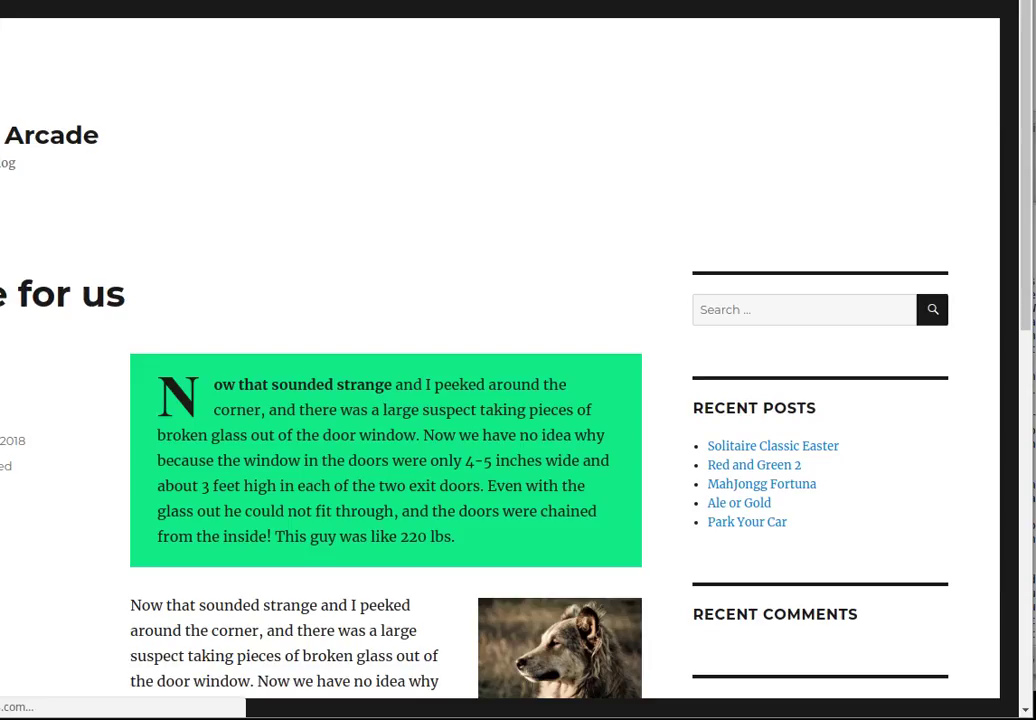
scroll(606, 222, down, 3)
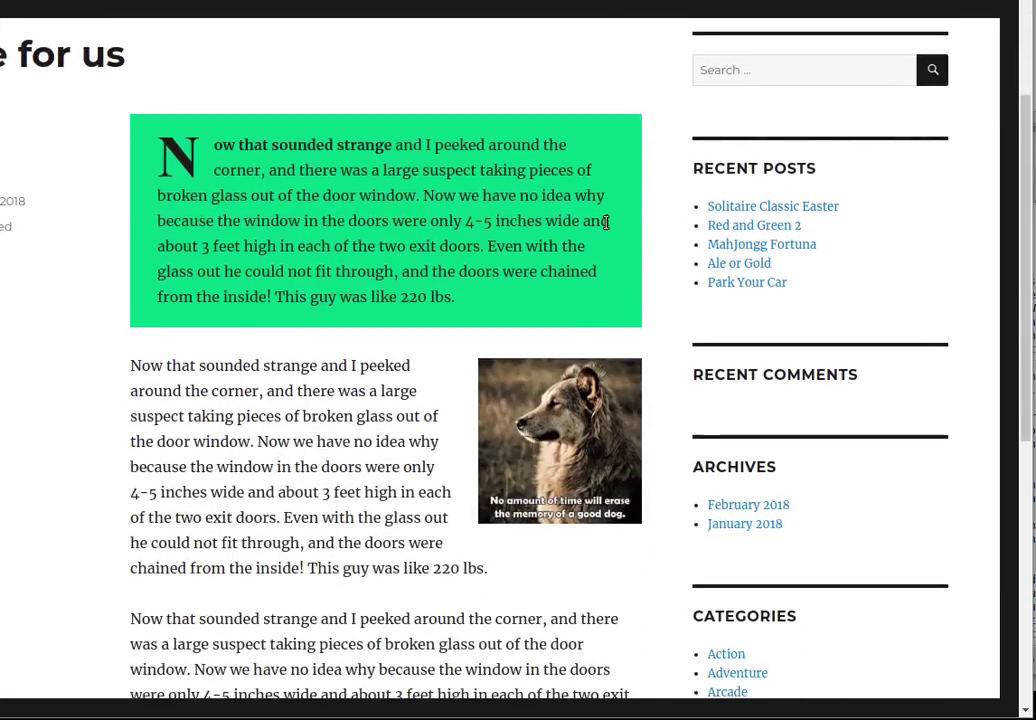
scroll(606, 222, down, 2)
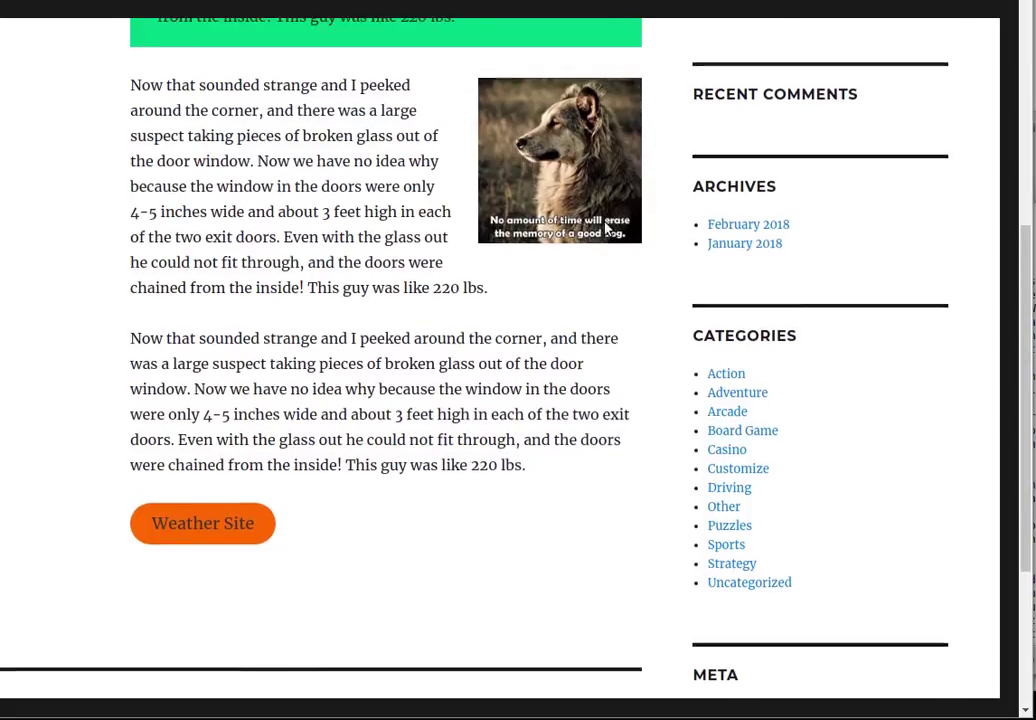
scroll(606, 229, up, 4)
scroll(606, 229, up, 1)
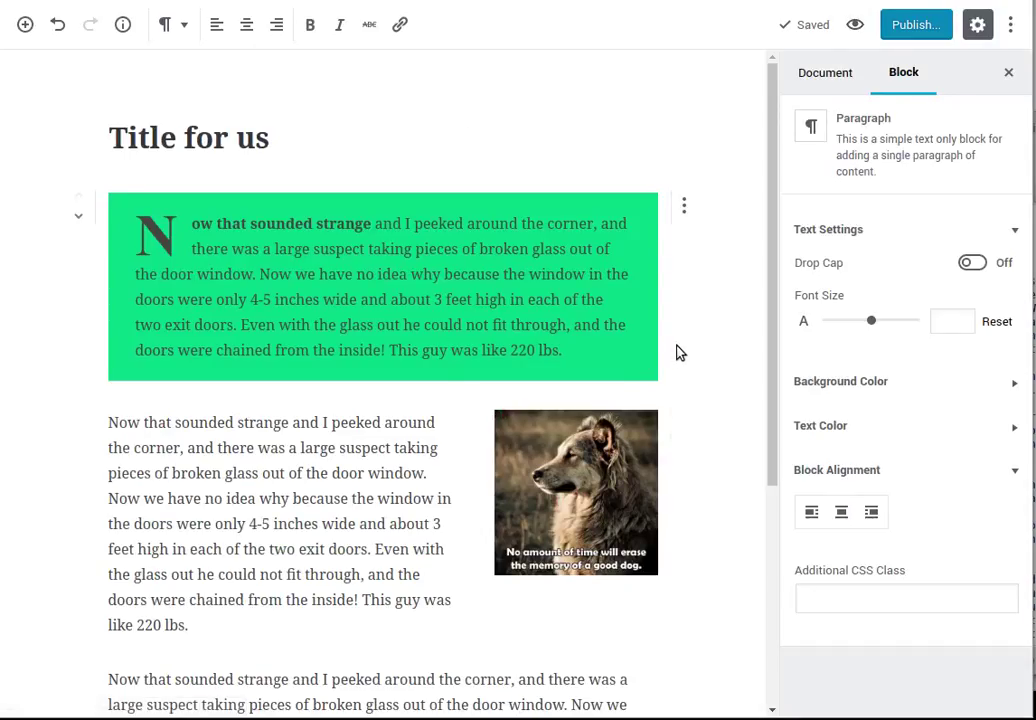
Highlight part of the green paragraph's text and compare the block settings with the post's document settings.
click(445, 300)
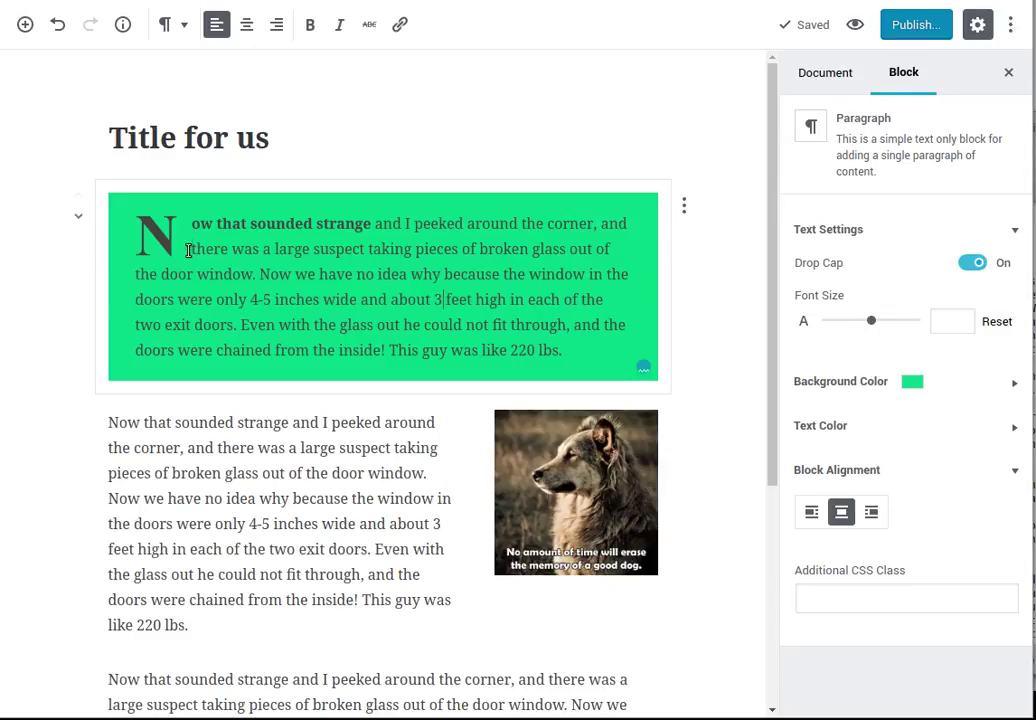
drag(187, 250, 609, 297)
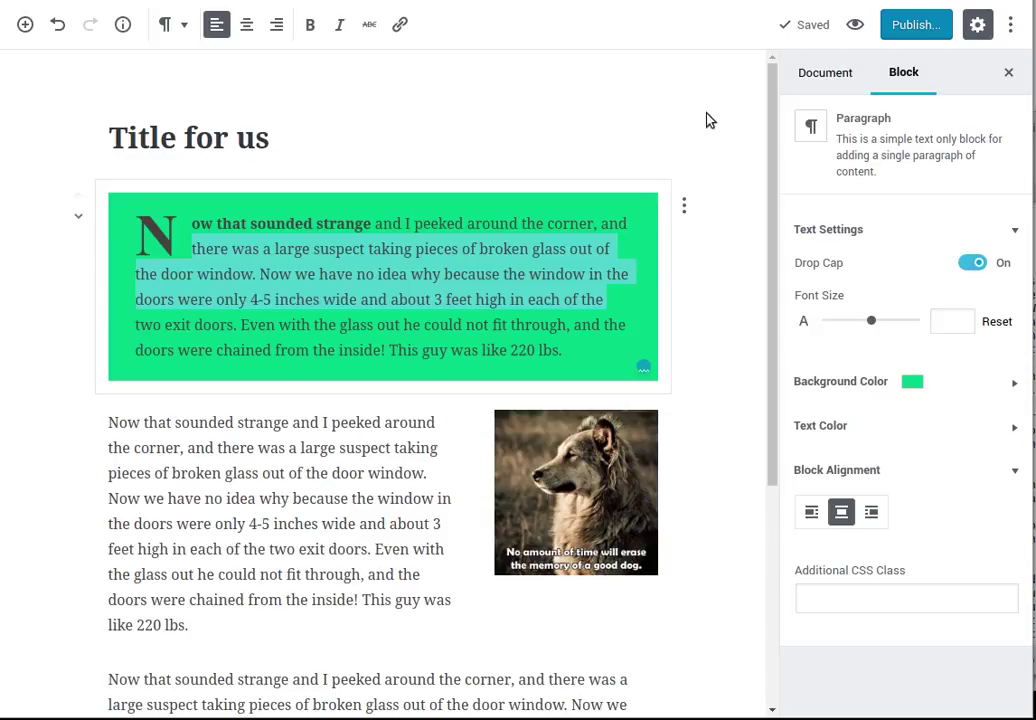
click(810, 80)
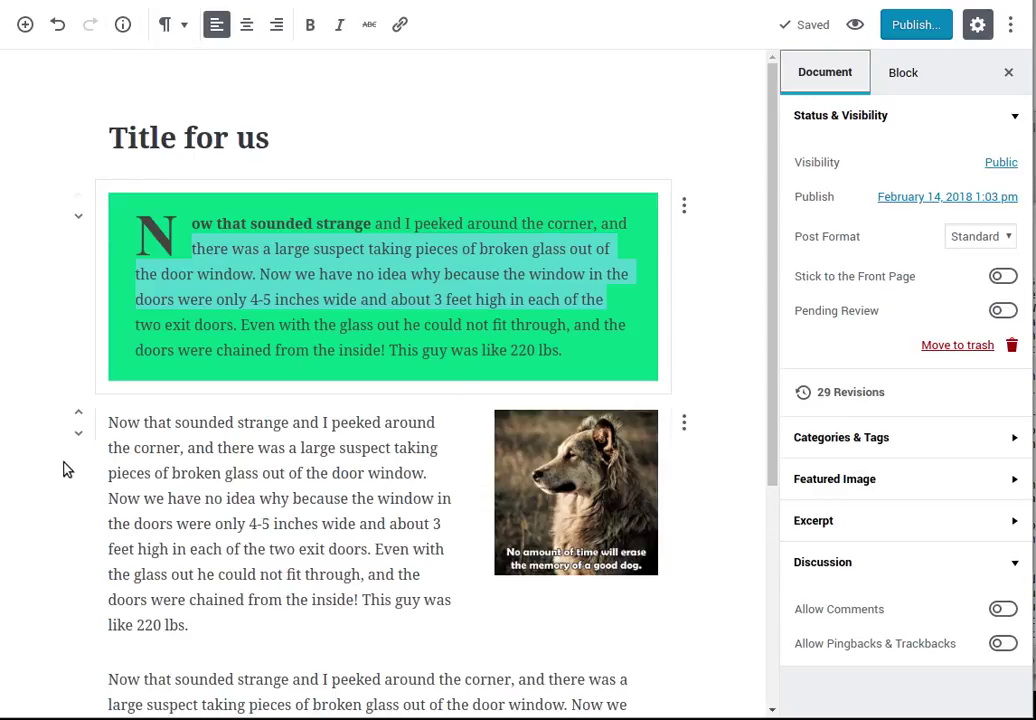
click(888, 72)
scroll(696, 319, down, 5)
click(347, 645)
click(684, 640)
click(587, 452)
Insert a Latest Posts widget block at the end of the post and turn on its post date display.
mouse_move(132, 668)
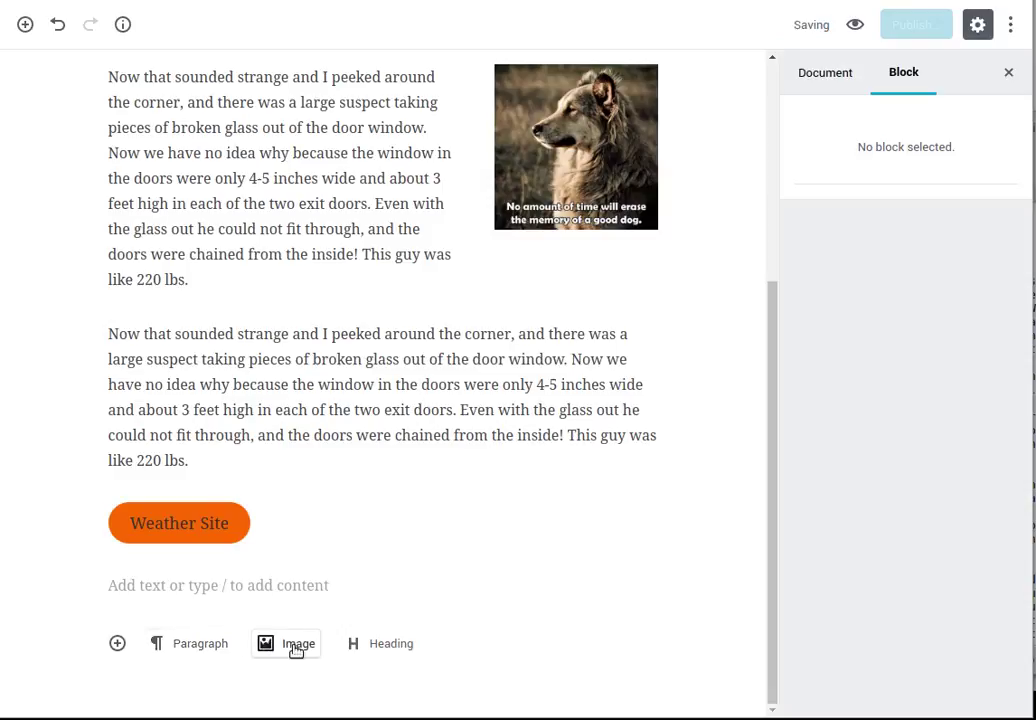
click(117, 645)
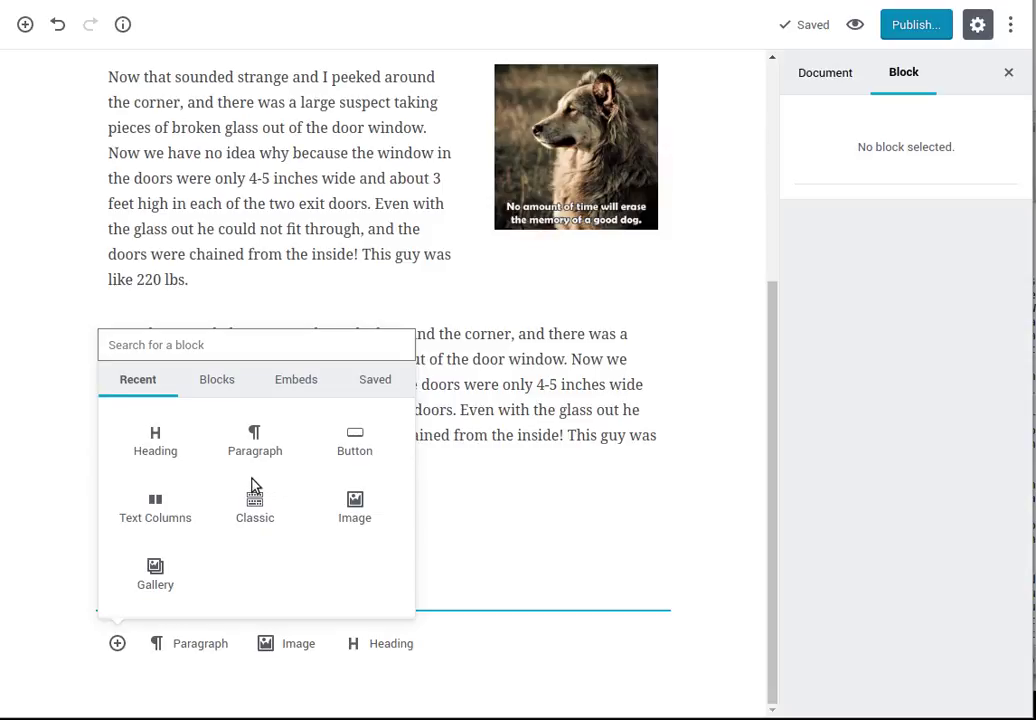
click(214, 381)
scroll(197, 537, down, 1)
scroll(197, 537, down, 1)
scroll(197, 537, up, 1)
scroll(197, 537, down, 3)
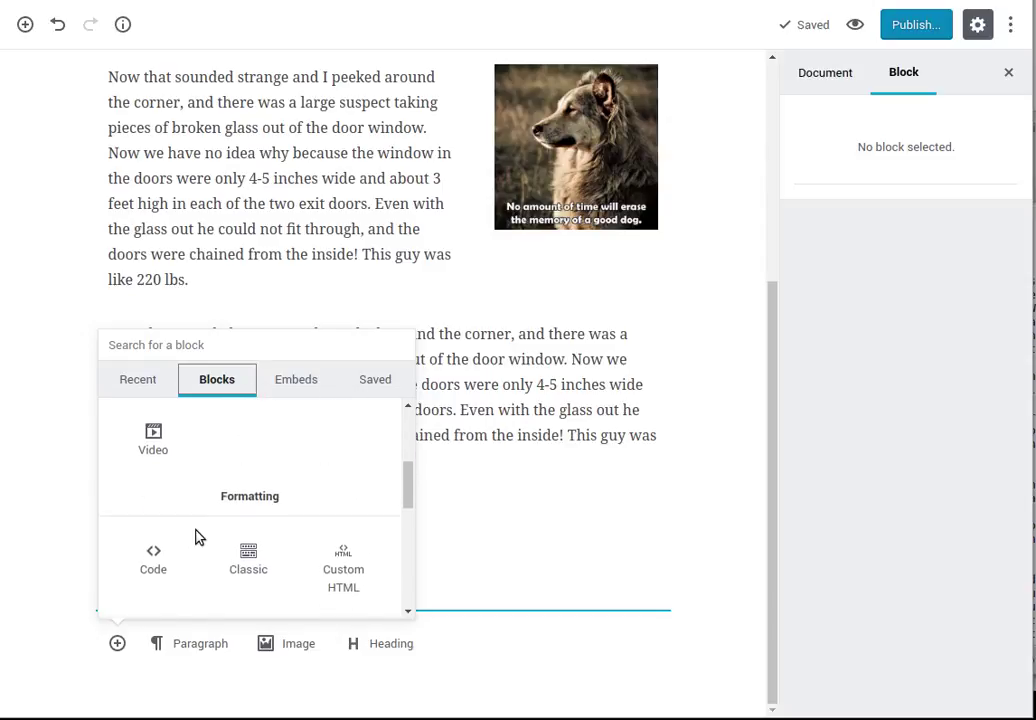
scroll(199, 536, down, 3)
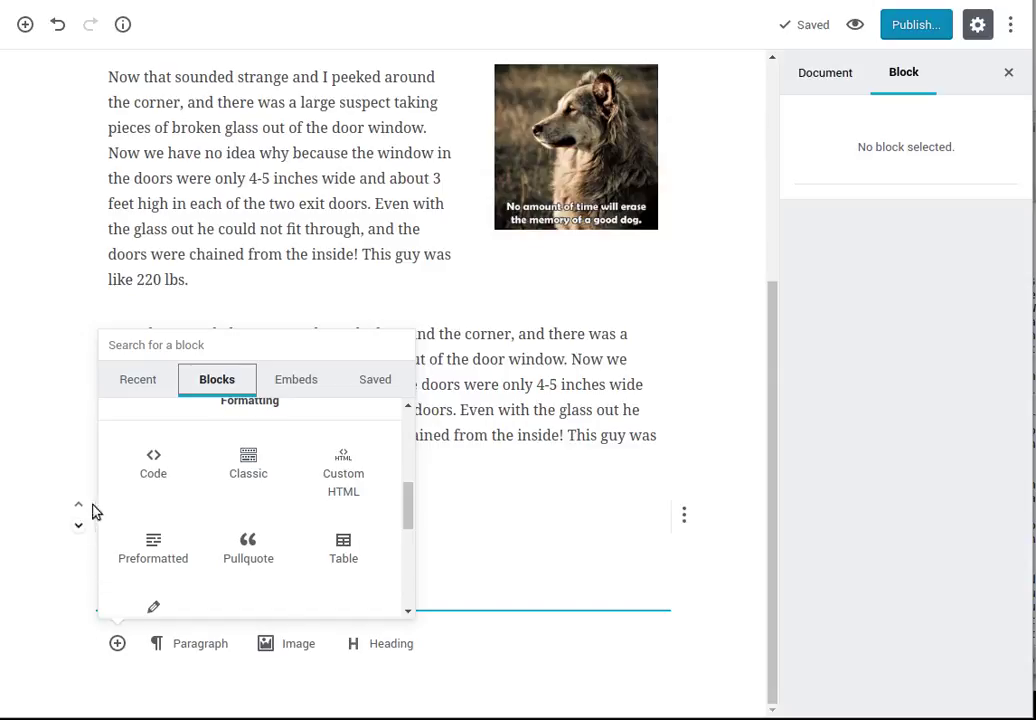
scroll(213, 527, down, 4)
scroll(213, 527, down, 4)
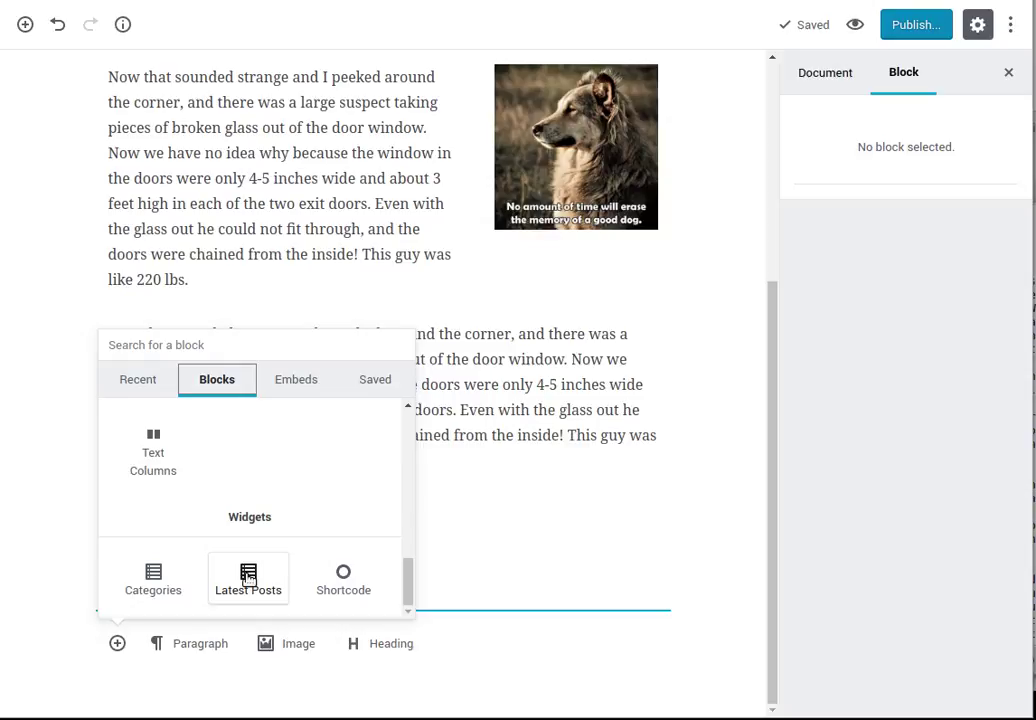
click(248, 580)
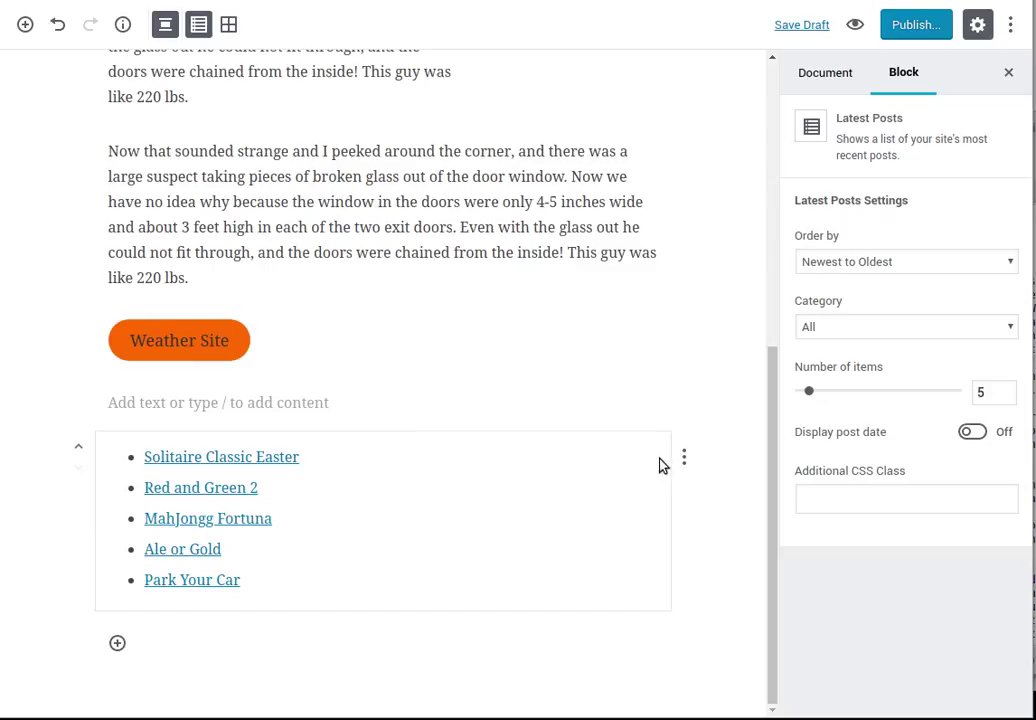
click(977, 434)
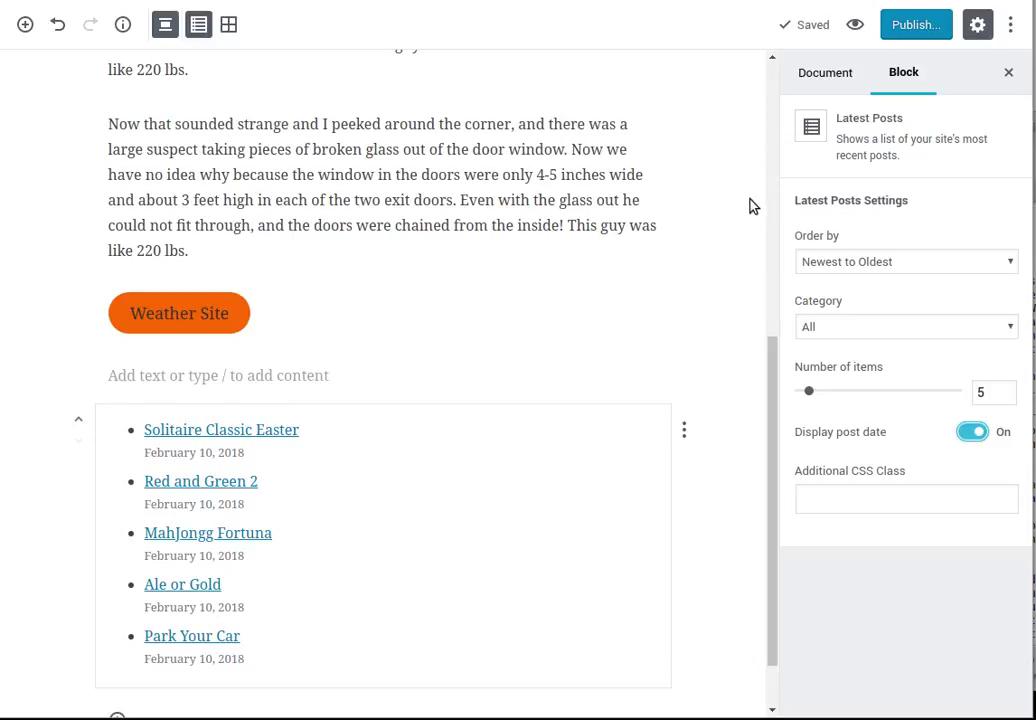
Remove the Latest Posts block from the end of the post.
scroll(745, 212, up, 1)
scroll(741, 216, up, 3)
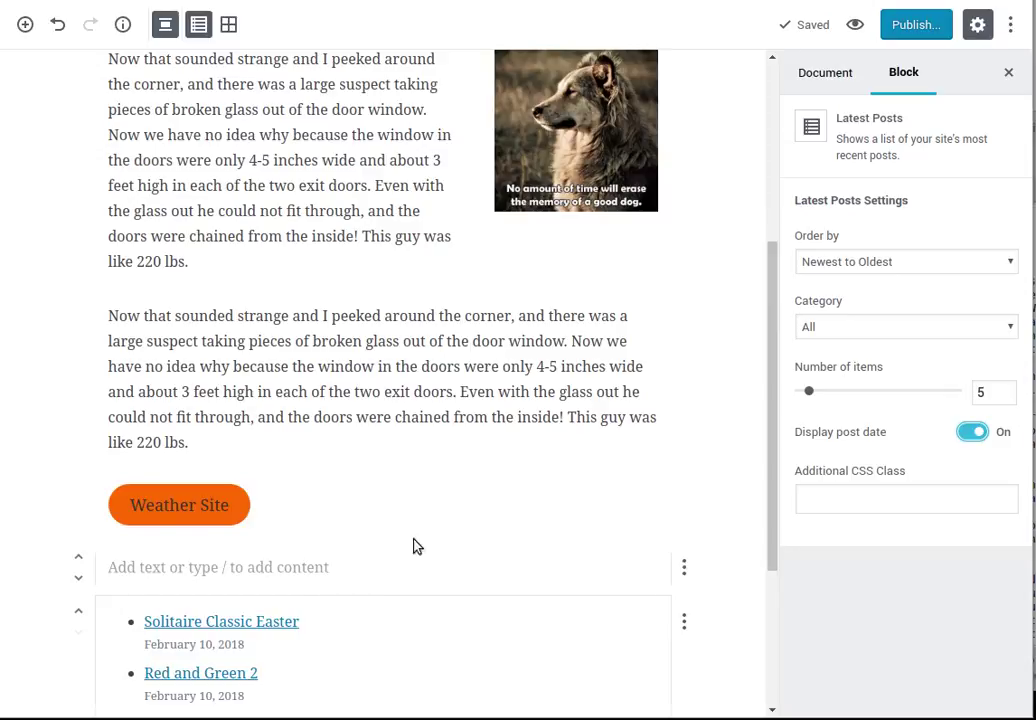
click(684, 622)
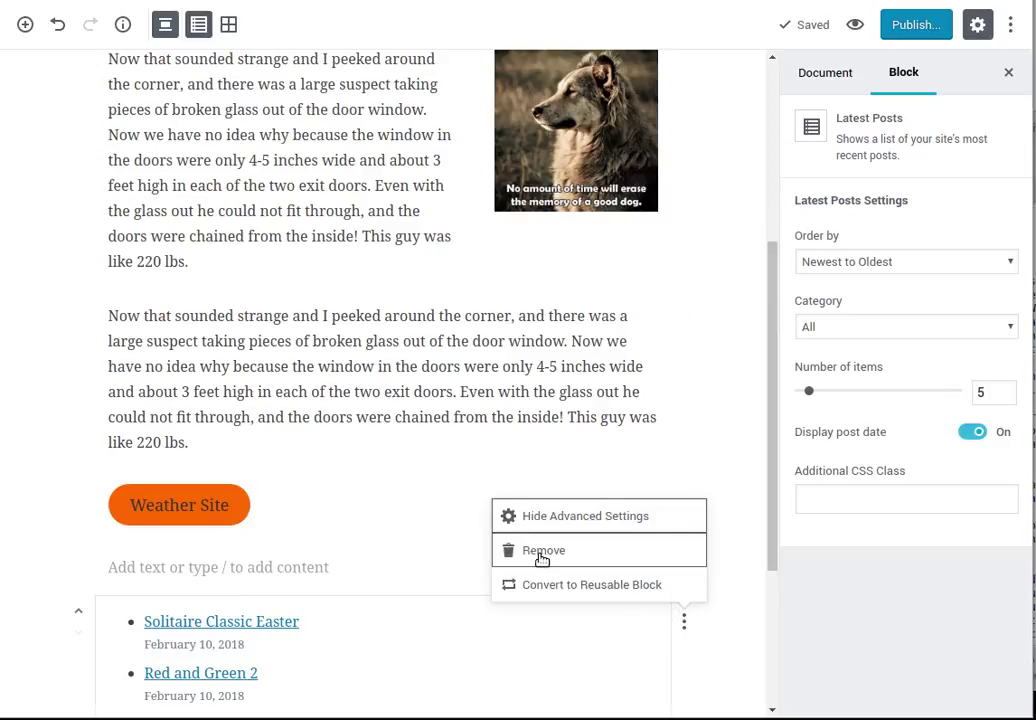
click(543, 552)
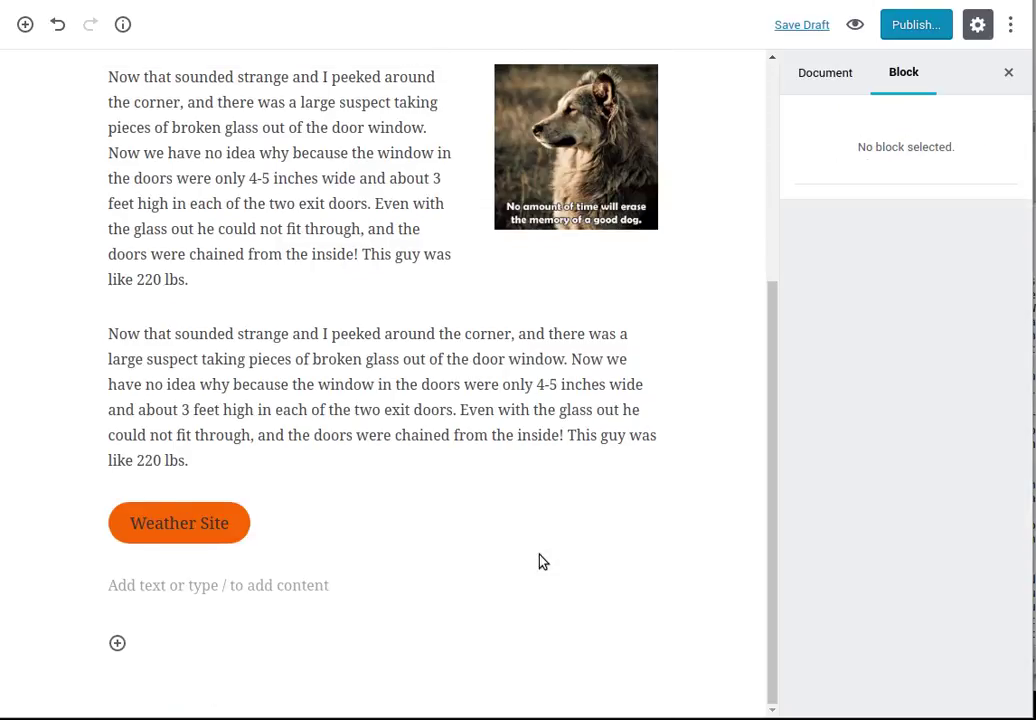
Look through the block library at the end of the post for its layout and widget blocks.
click(117, 645)
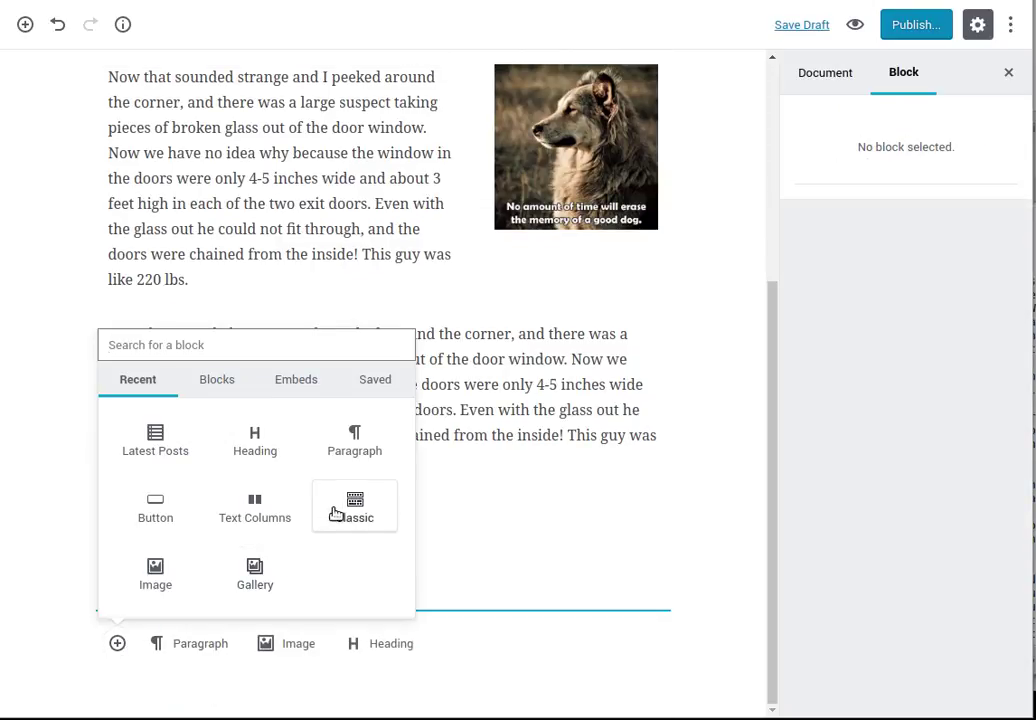
click(210, 390)
scroll(270, 523, down, 3)
scroll(270, 523, down, 6)
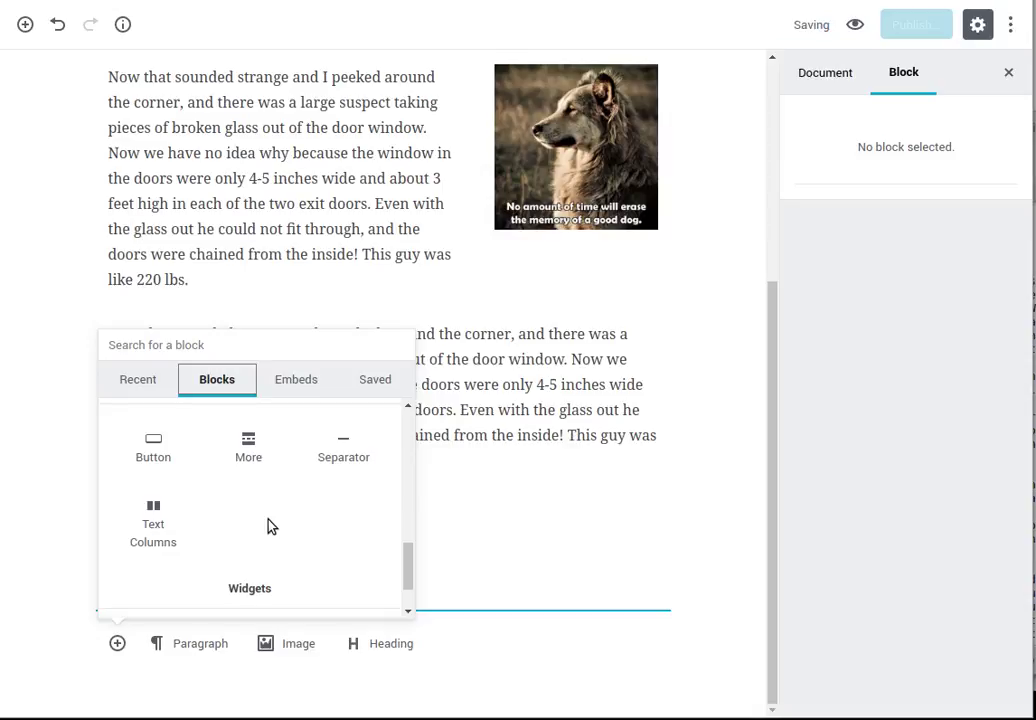
scroll(270, 523, down, 1)
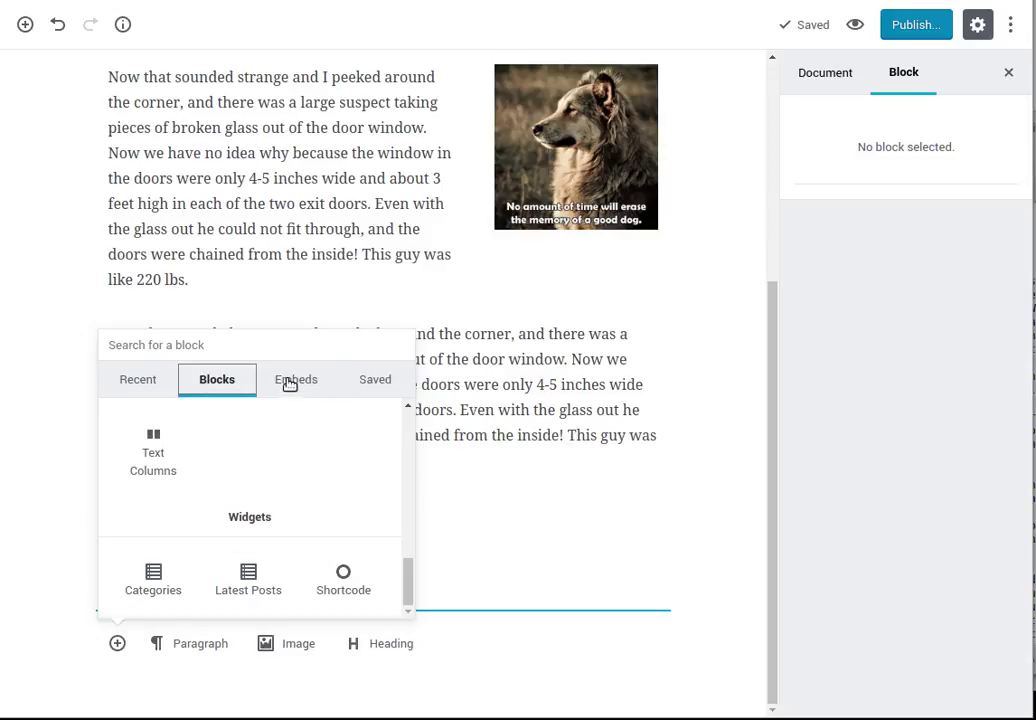
Look through the available embed blocks, from Twitter and YouTube to WordPress.tv, without inserting one.
click(289, 384)
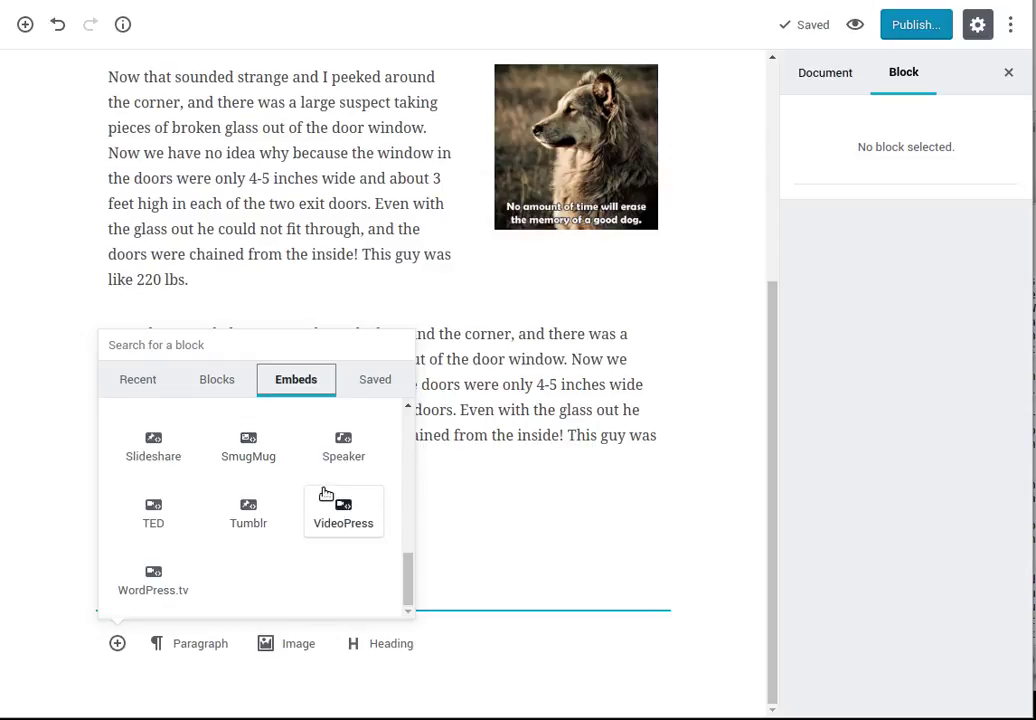
scroll(313, 522, up, 1)
scroll(313, 528, up, 1)
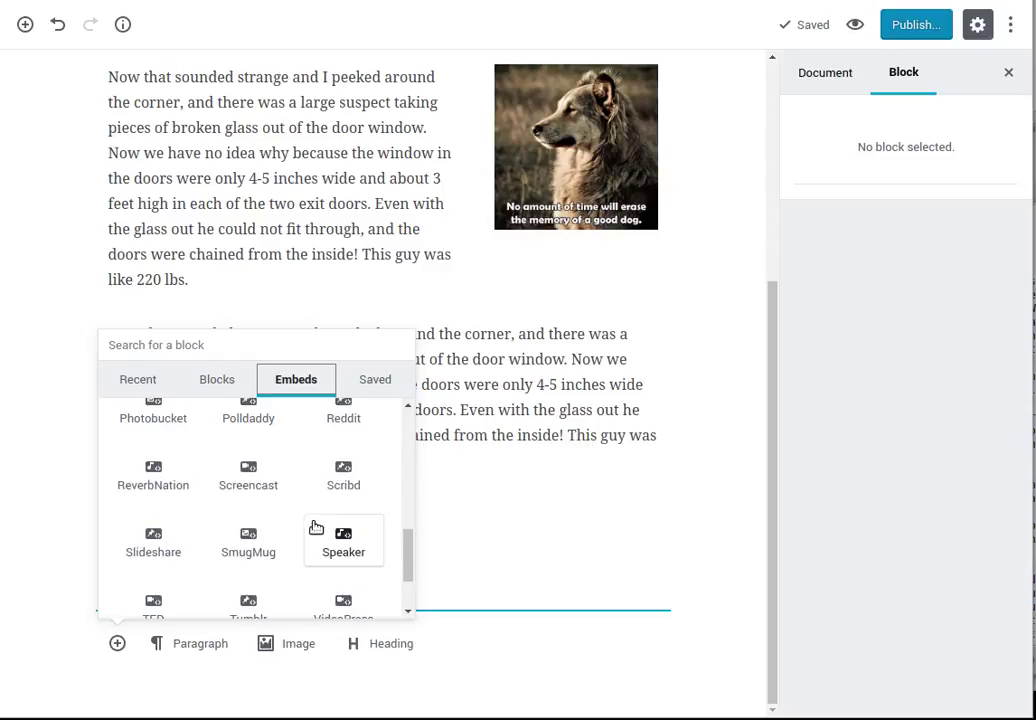
scroll(316, 527, up, 1)
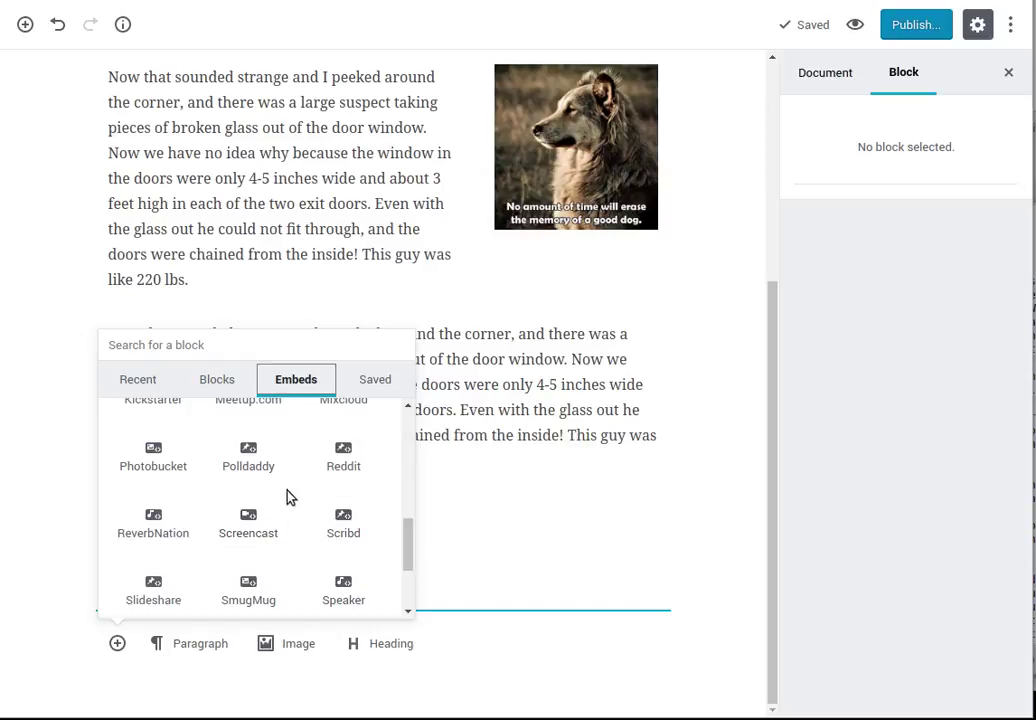
scroll(293, 495, up, 3)
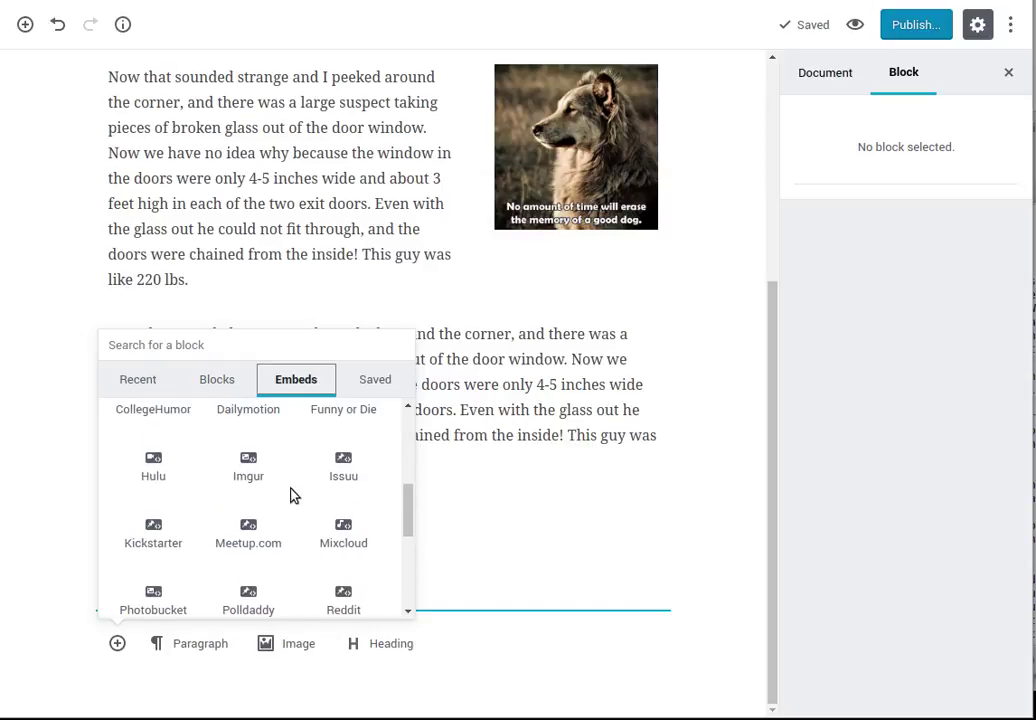
scroll(293, 495, up, 3)
scroll(293, 495, up, 3)
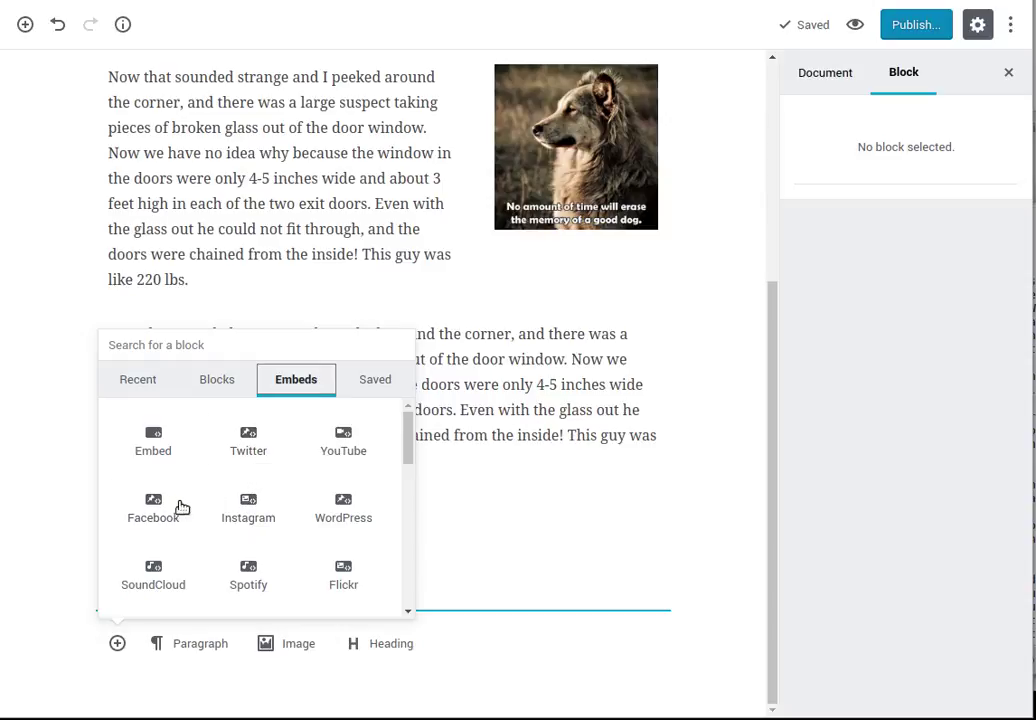
scroll(195, 522, down, 2)
scroll(203, 534, up, 2)
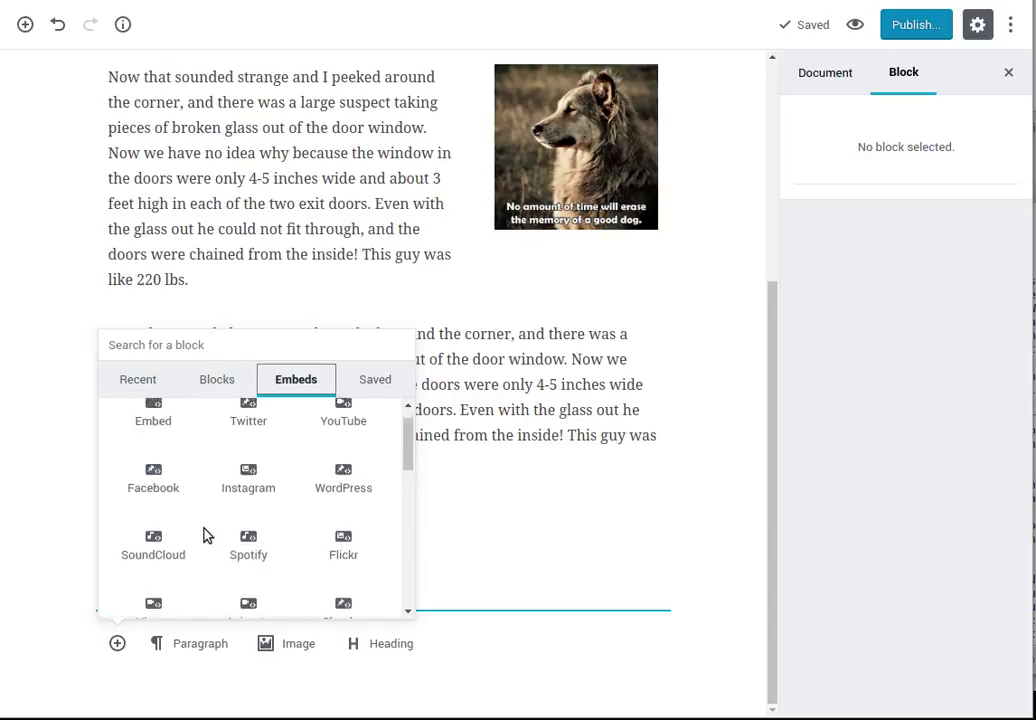
click(83, 551)
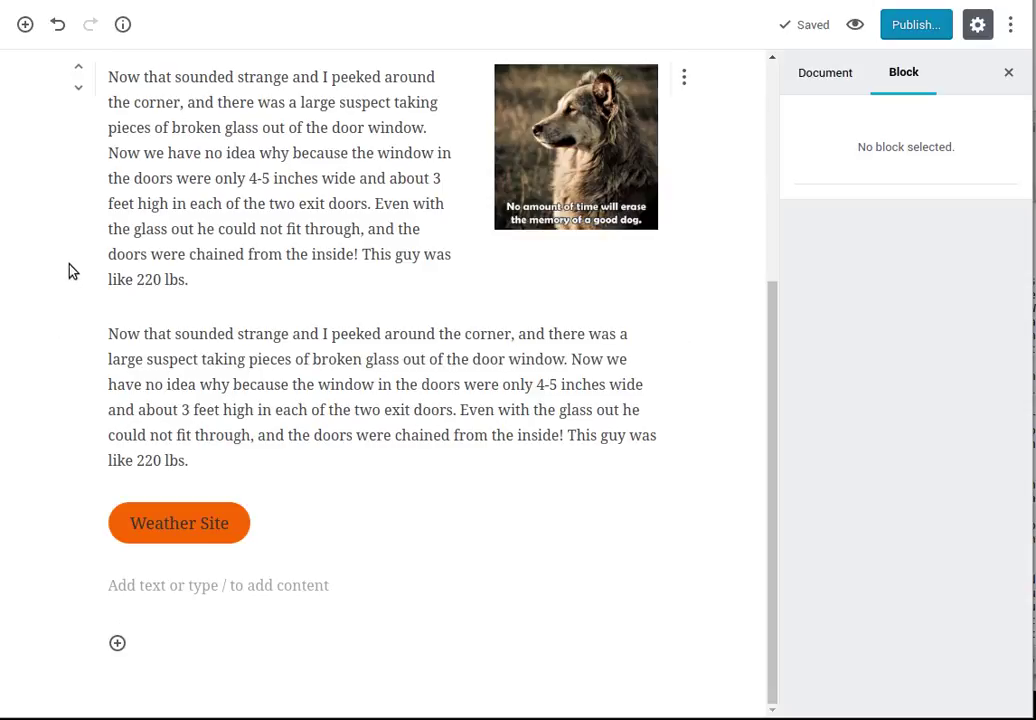
Look over the editor's additional options for the editing mode, toolbar position and copying content.
scroll(53, 300, up, 5)
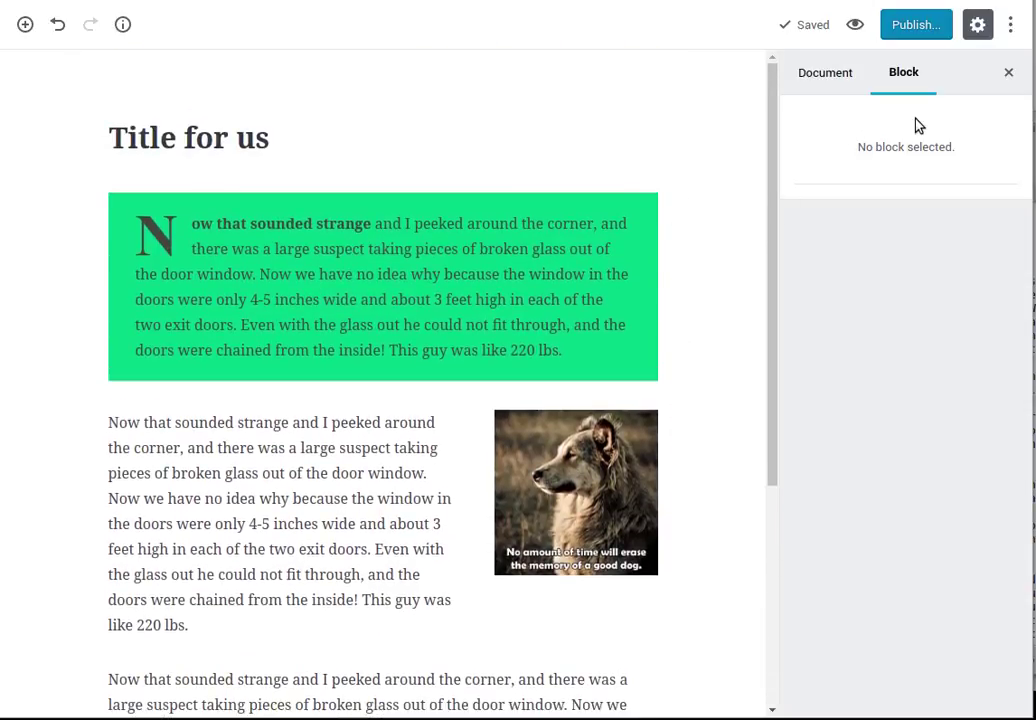
click(1011, 24)
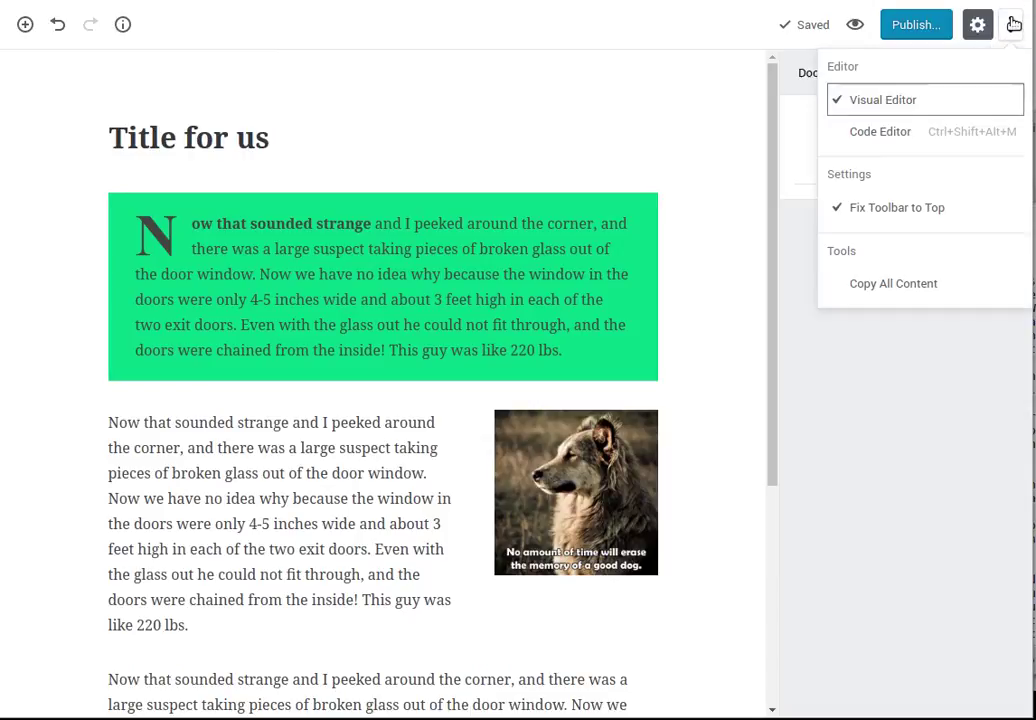
click(800, 231)
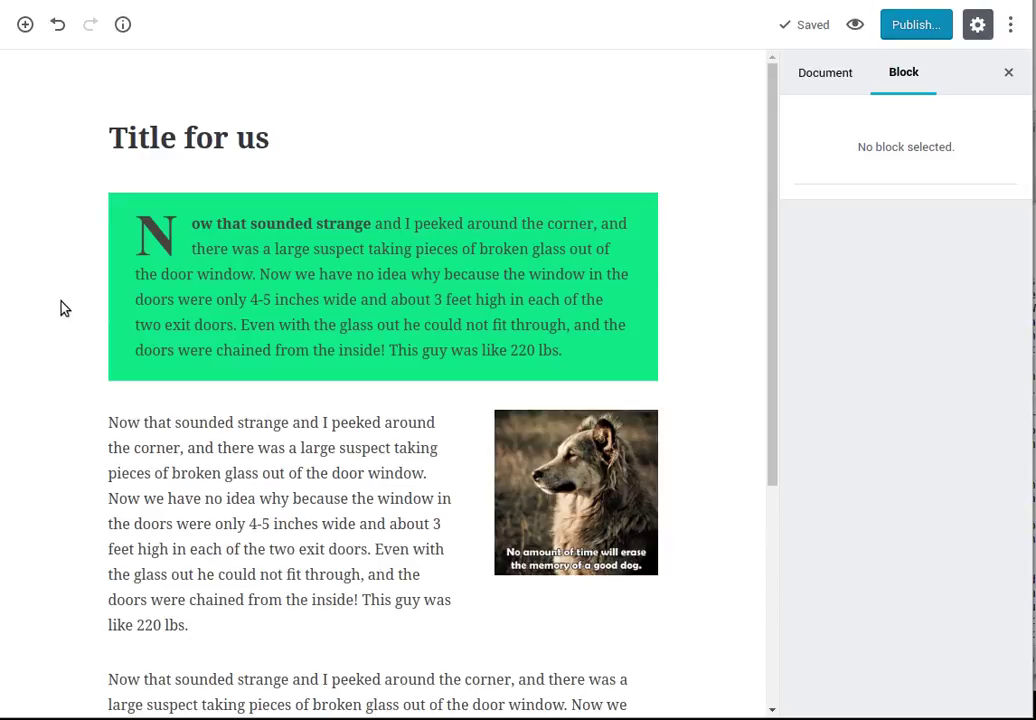
mouse_move(69, 303)
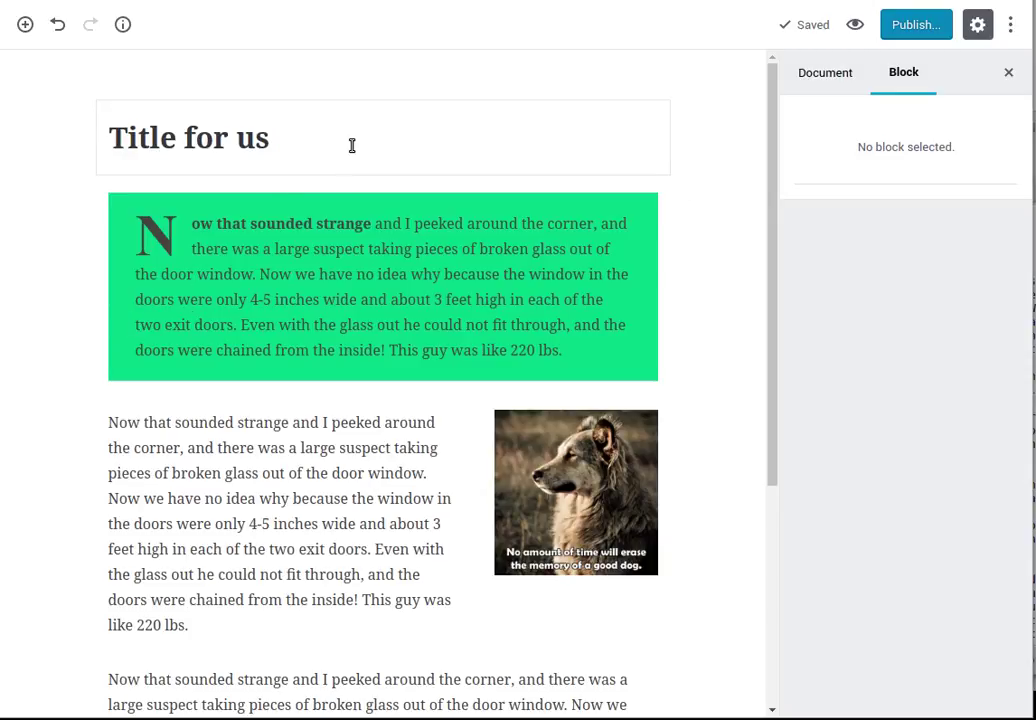
Review the post's document settings, including its Categories & Tags and Discussion sections.
click(815, 85)
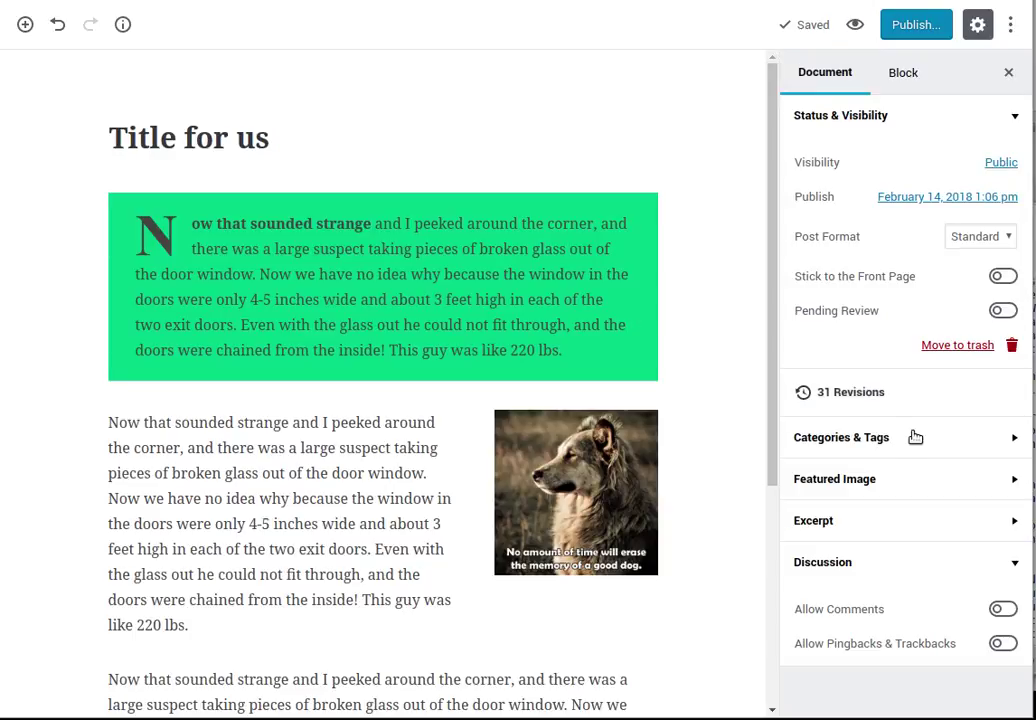
click(1010, 440)
click(1008, 439)
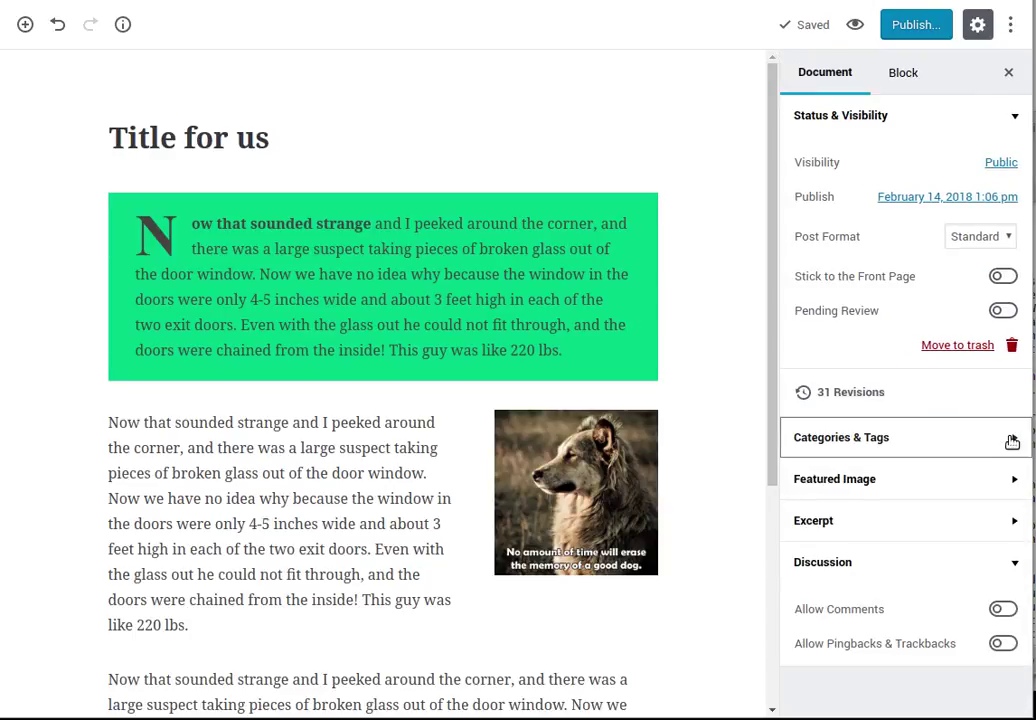
click(1014, 564)
click(1016, 564)
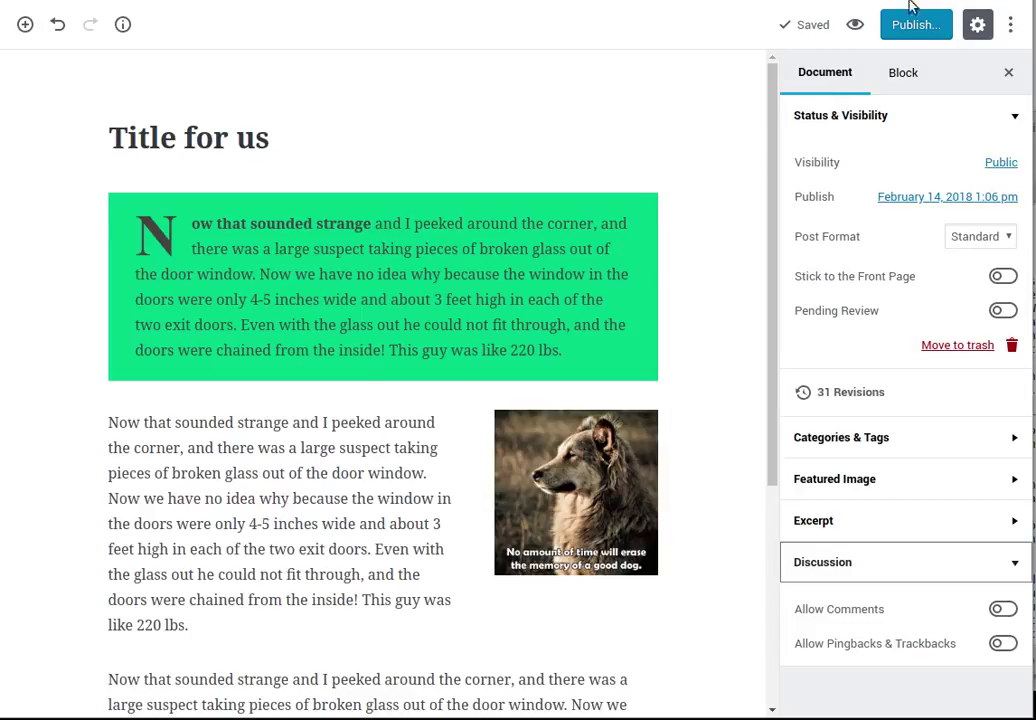
View the common blocks offered by the editor's main block inserter, then close it without inserting anything.
click(24, 25)
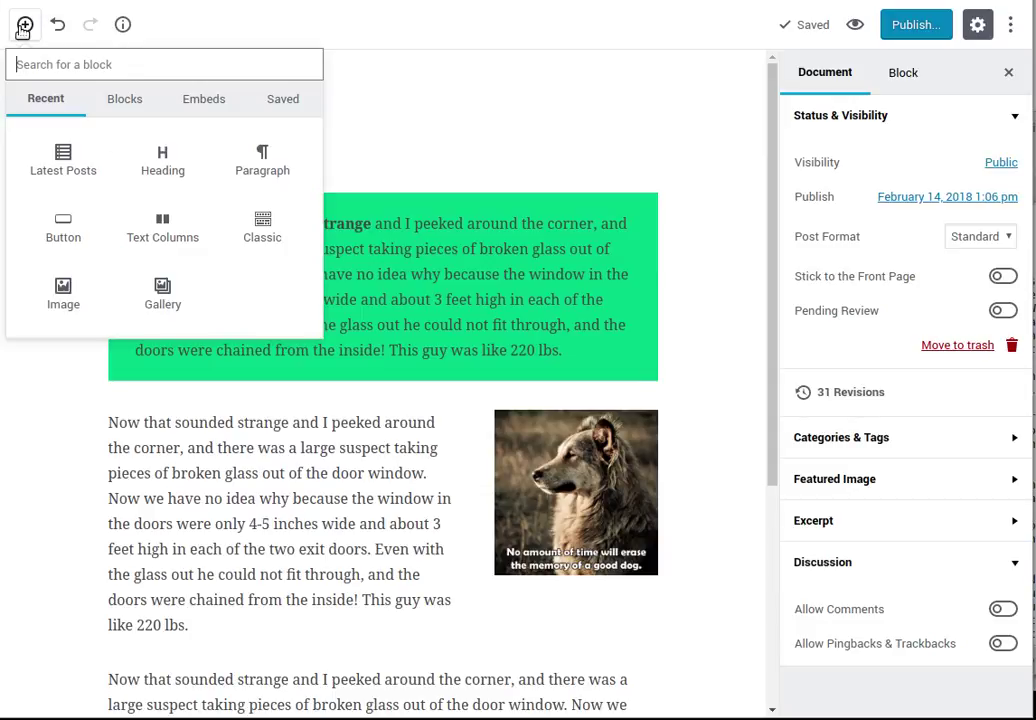
click(133, 100)
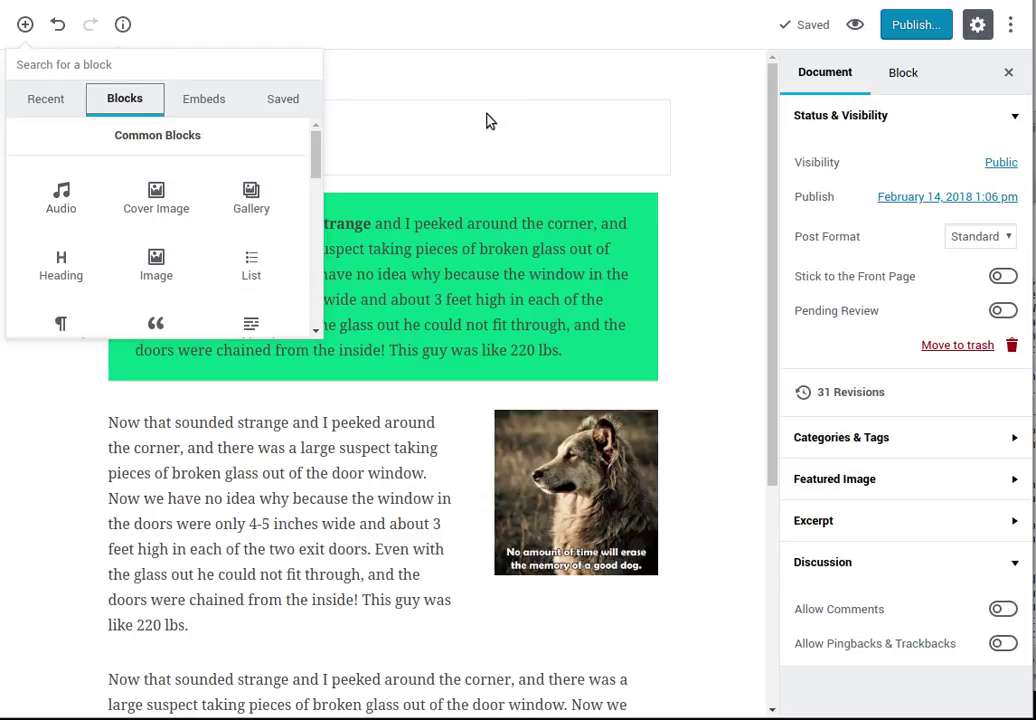
click(488, 116)
scroll(657, 330, down, 3)
scroll(657, 330, down, 1)
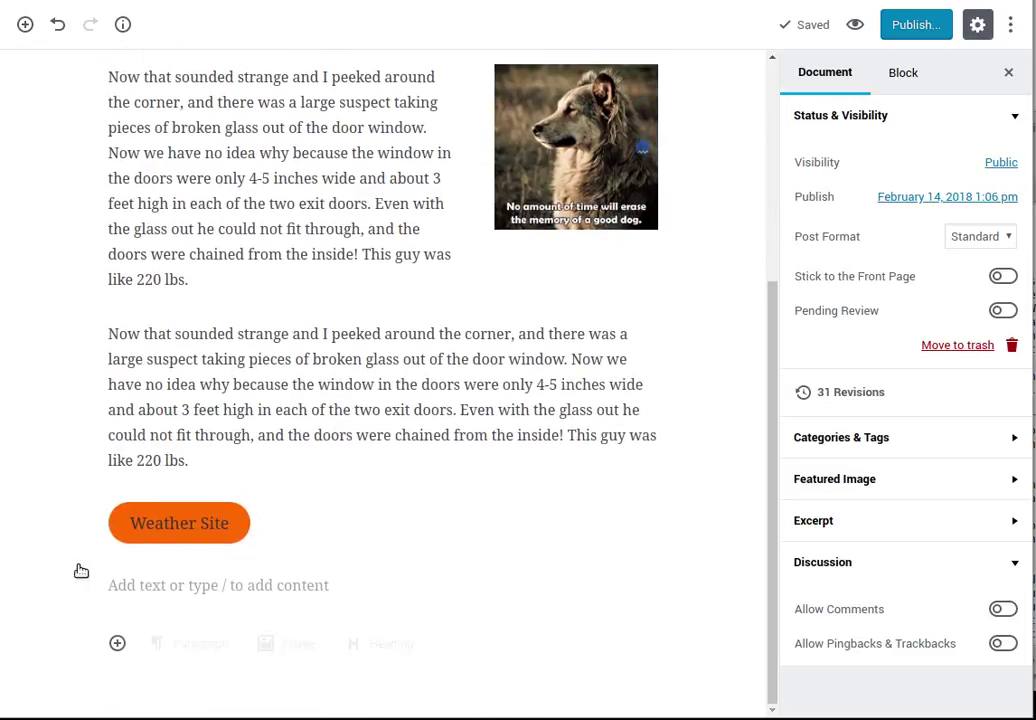
Insert three empty paragraph blocks at the end of the post, using a different block insertion method for each.
mouse_move(153, 668)
click(25, 24)
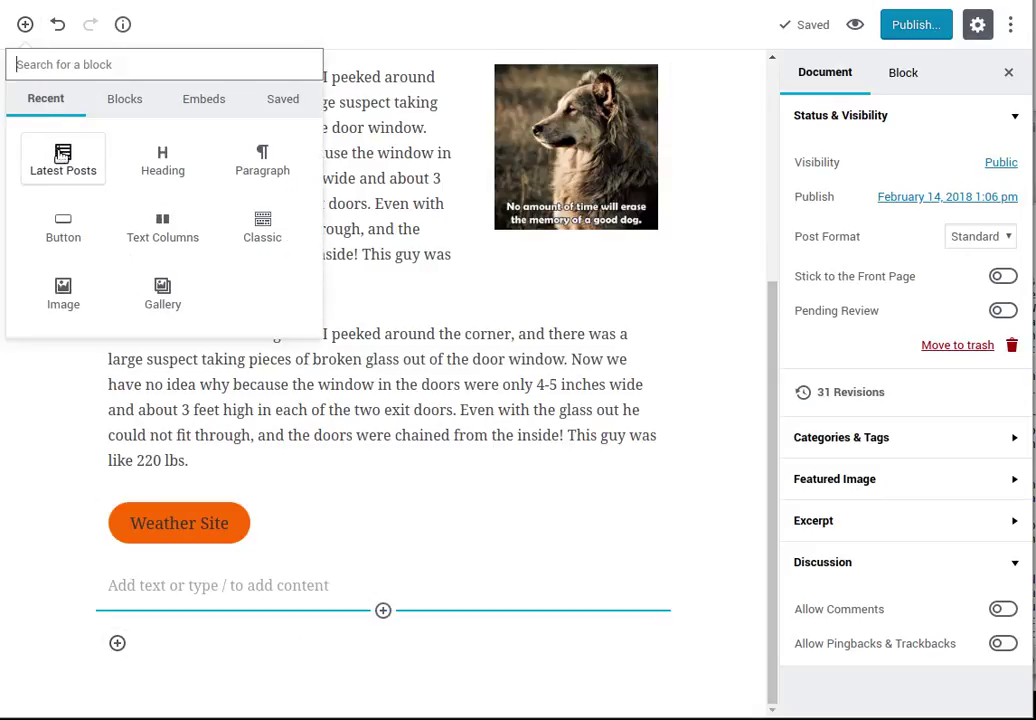
click(125, 98)
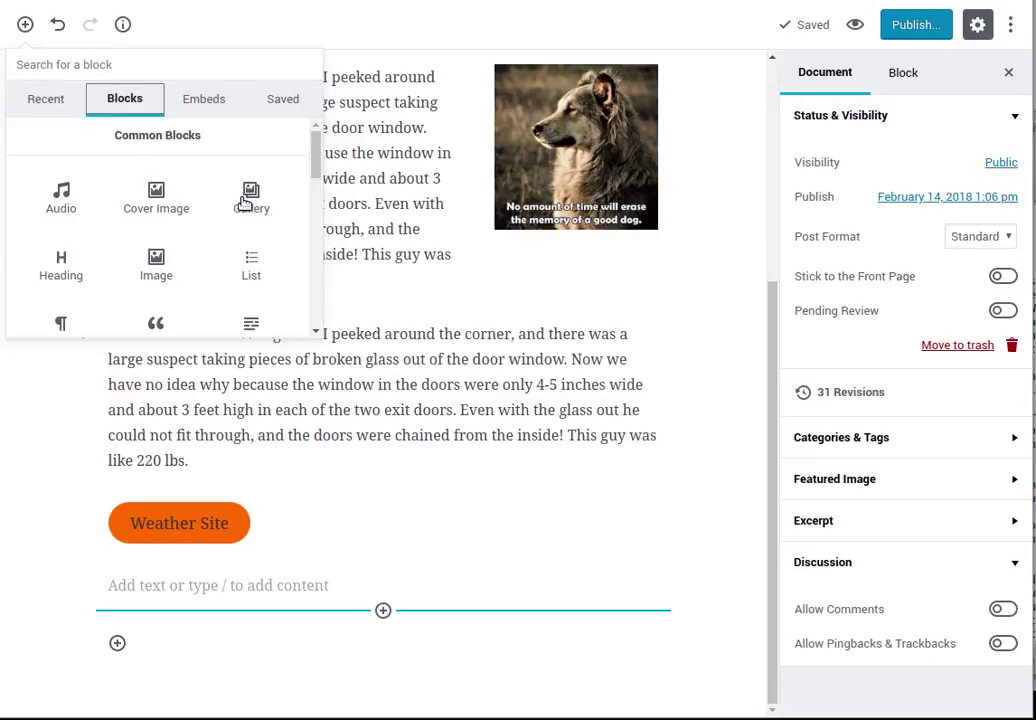
scroll(153, 250, down, 1)
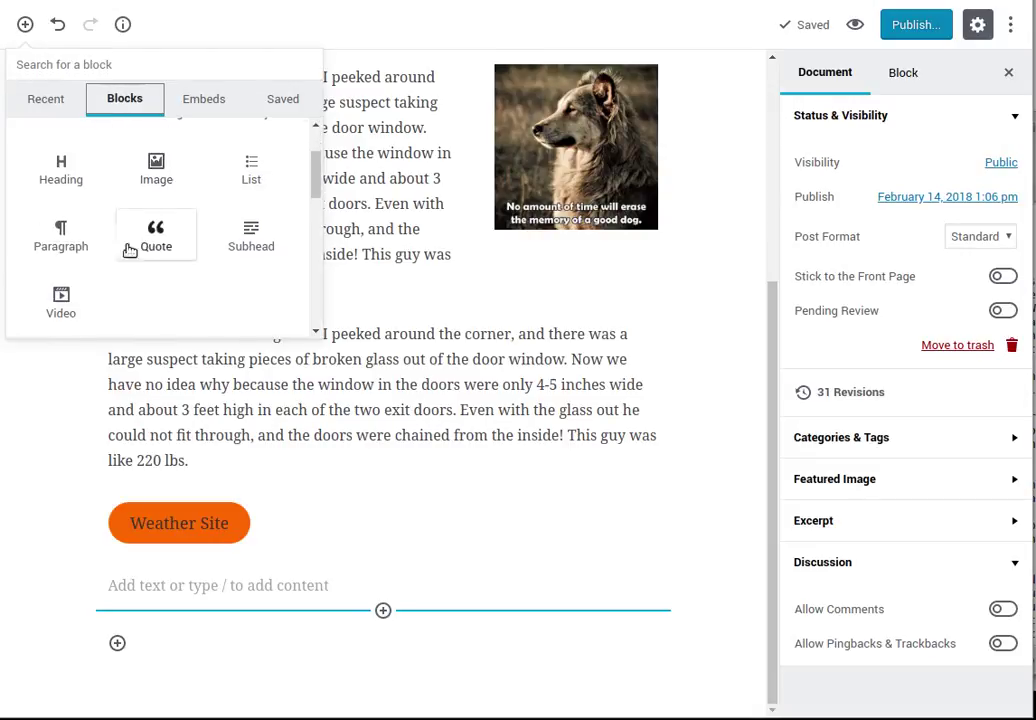
click(70, 228)
scroll(380, 550, down, 1)
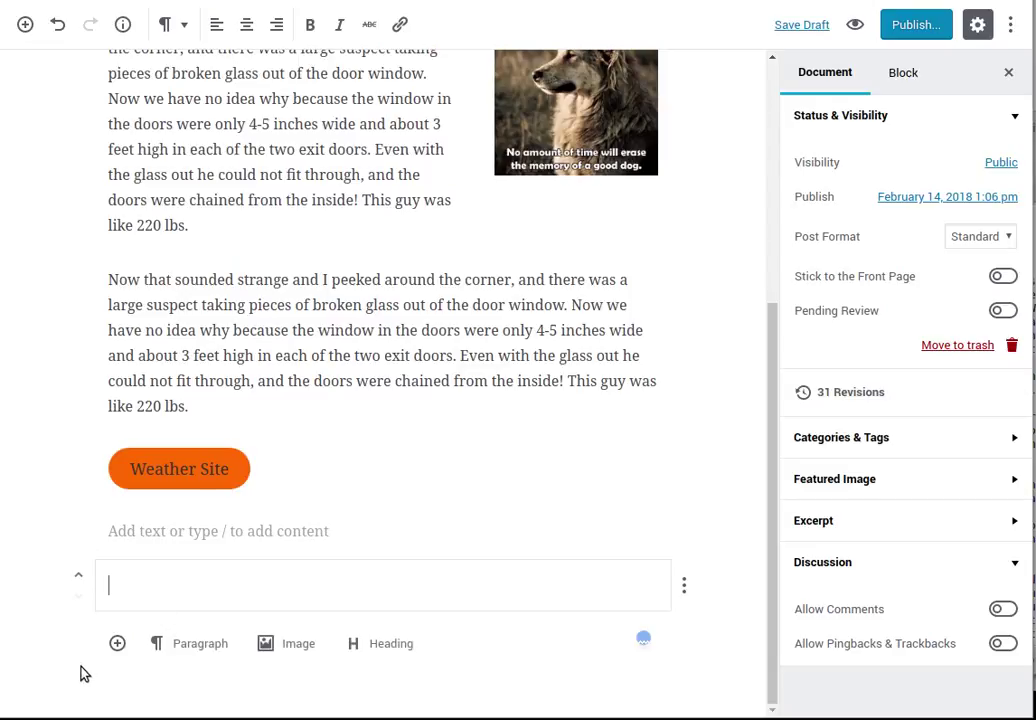
click(117, 643)
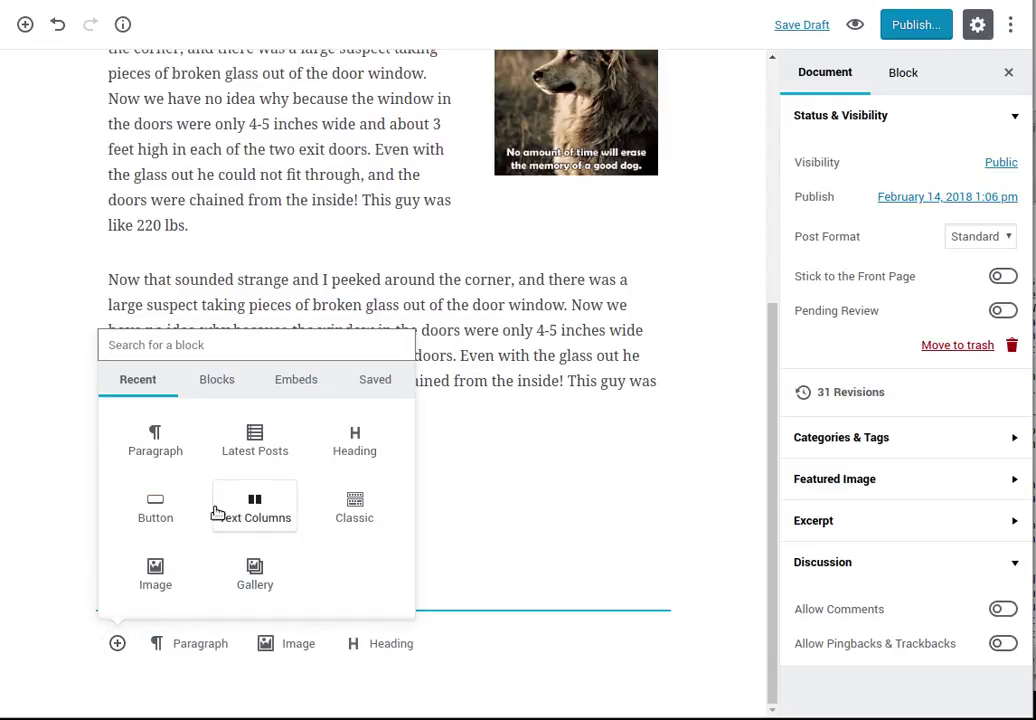
click(162, 440)
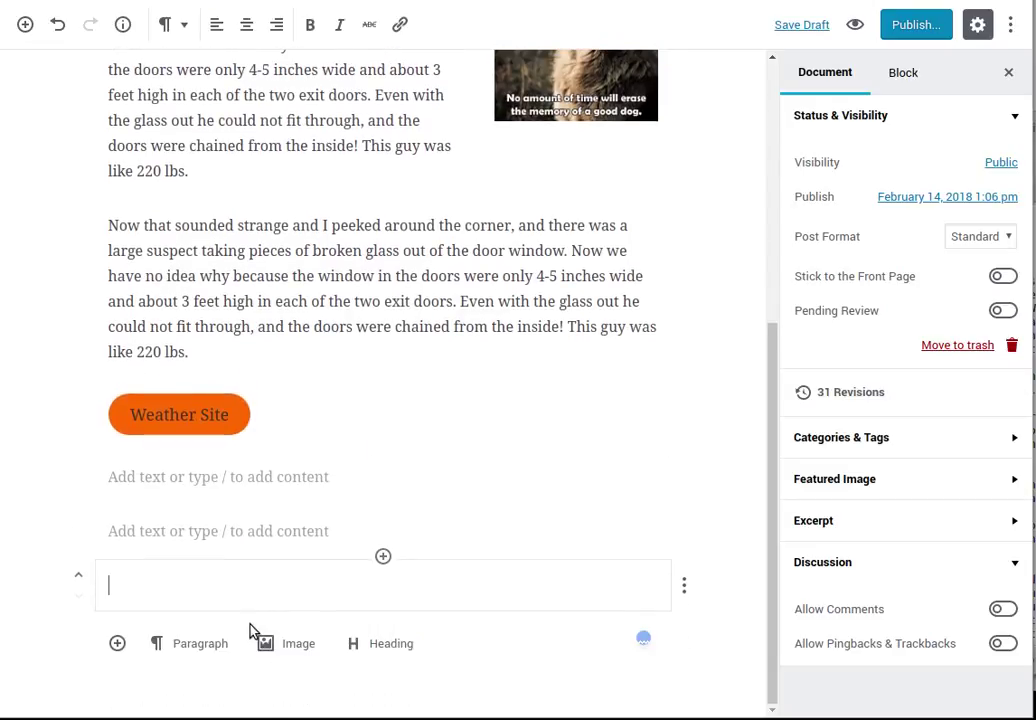
click(197, 645)
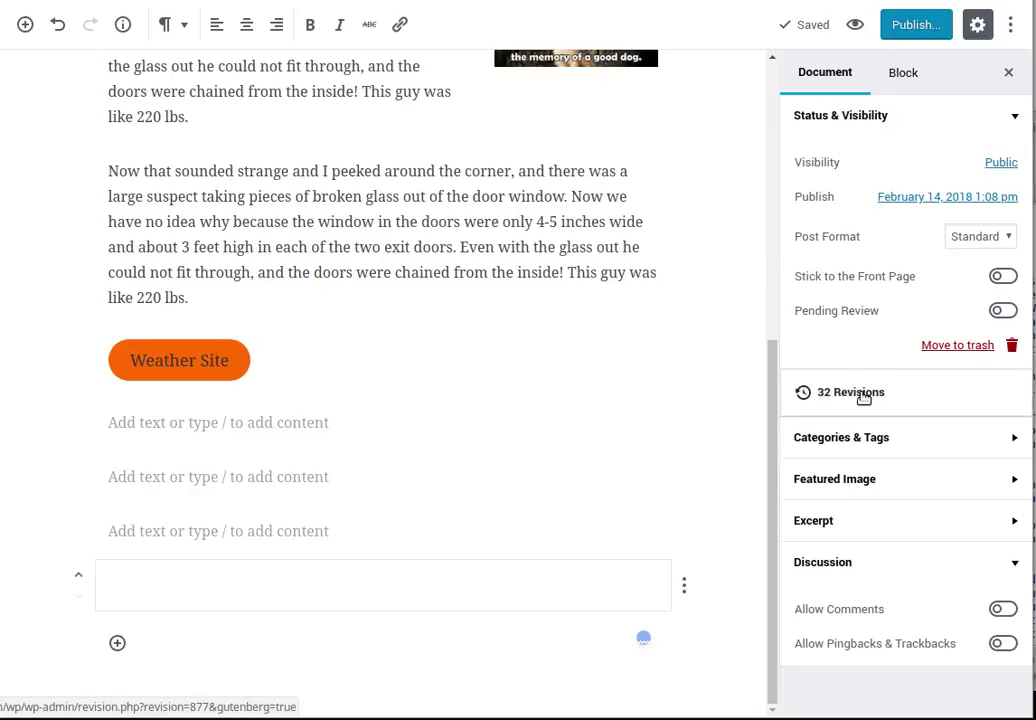
Open the post's revision history and compare the content changes in several early revisions.
click(862, 396)
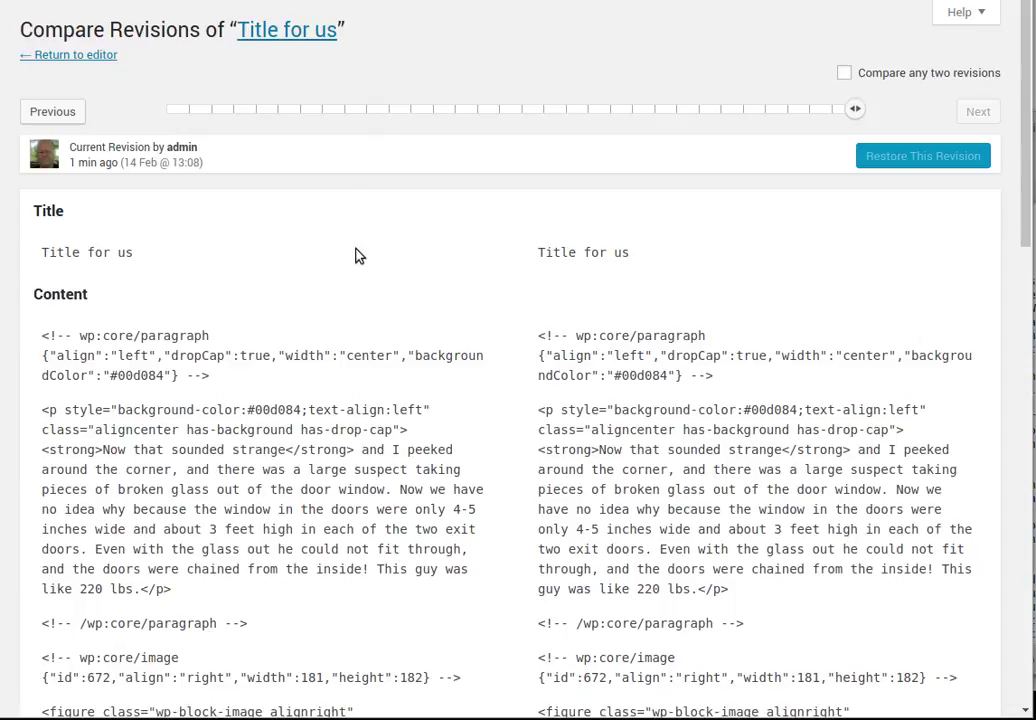
click(186, 113)
click(208, 113)
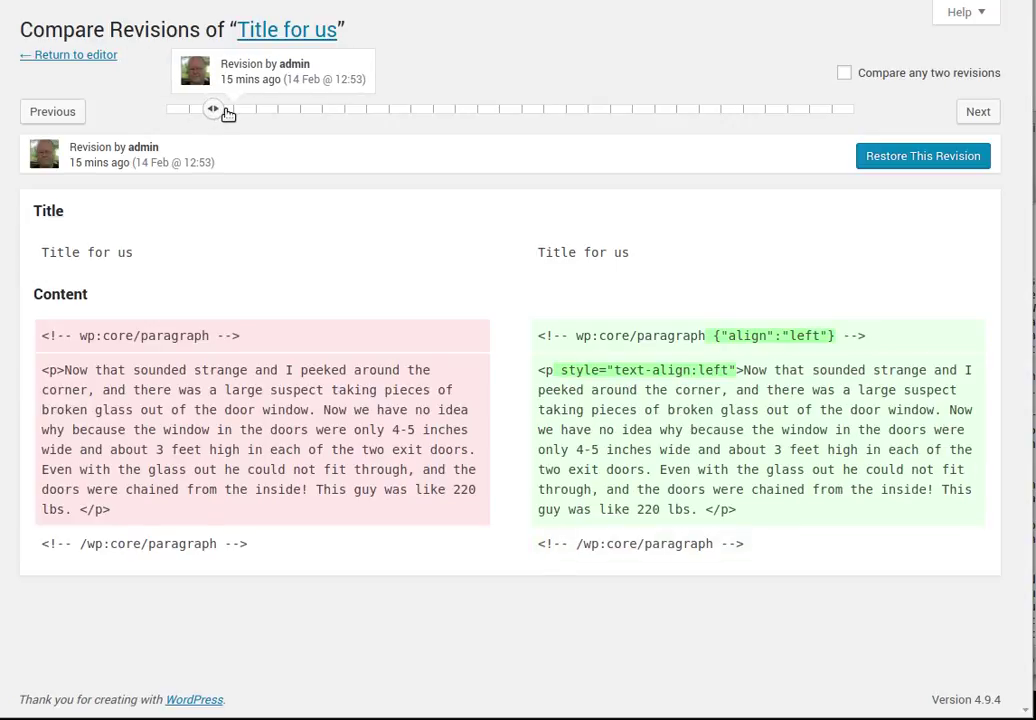
click(233, 112)
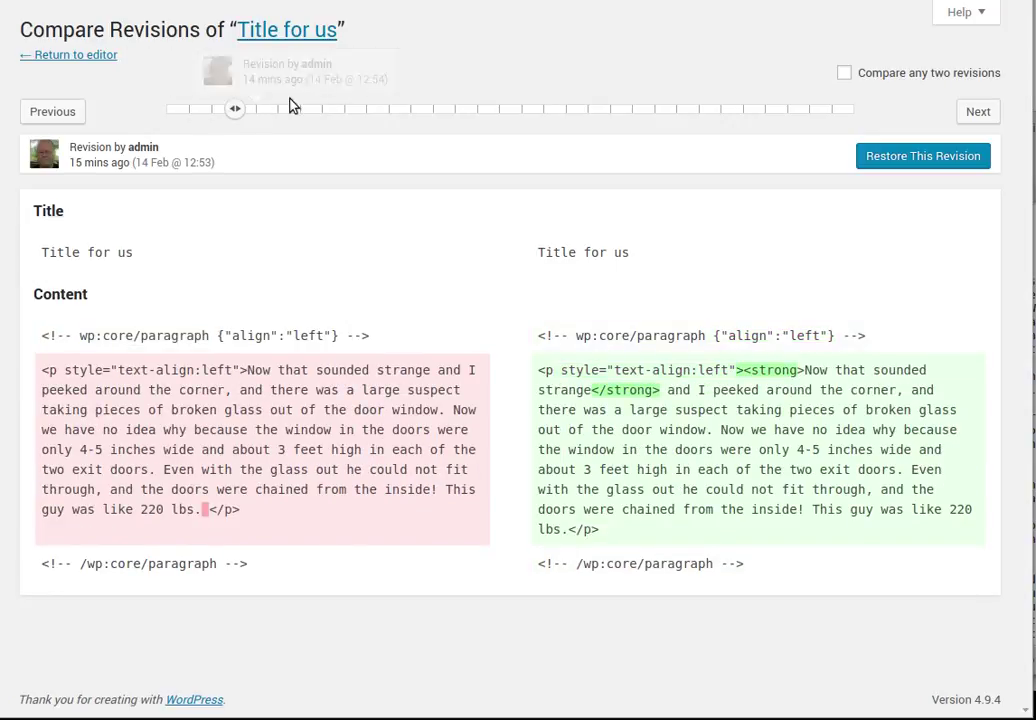
click(302, 109)
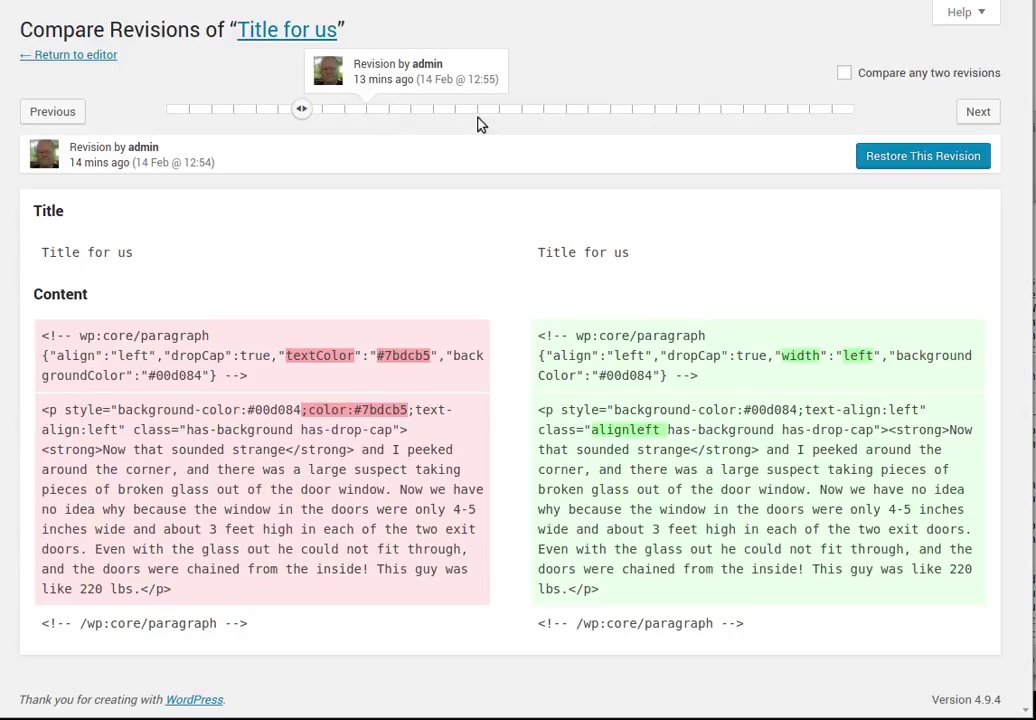